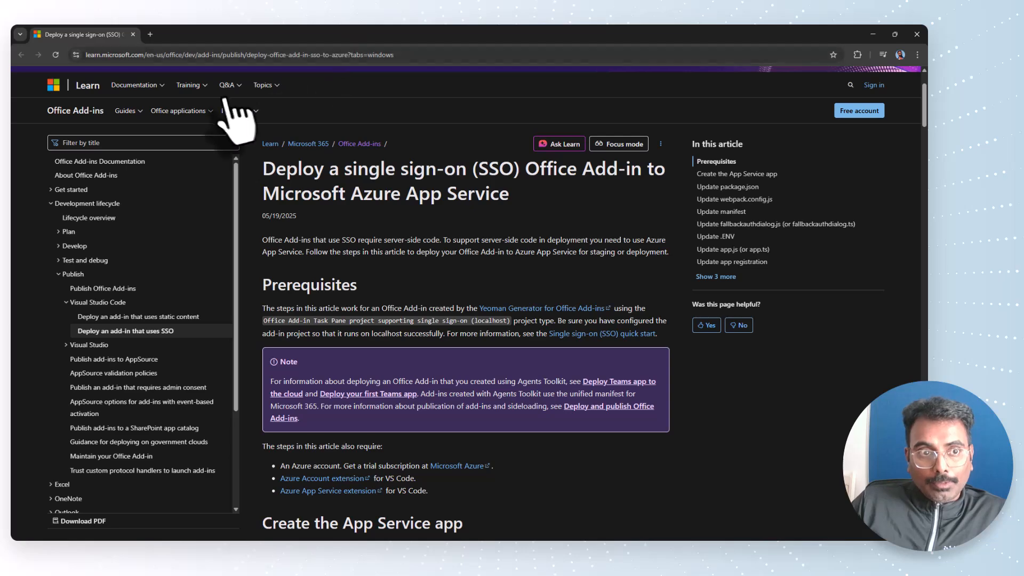
Step: Switch to VS Code and place it side by side with the browser window showing the SSO add-in deployment article
{"action": "scroll", "coordinate": [445, 251], "scroll_direction": "down", "scroll_amount": 2}
{"action": "scroll", "coordinate": [446, 246], "scroll_direction": "down", "scroll_amount": 5}
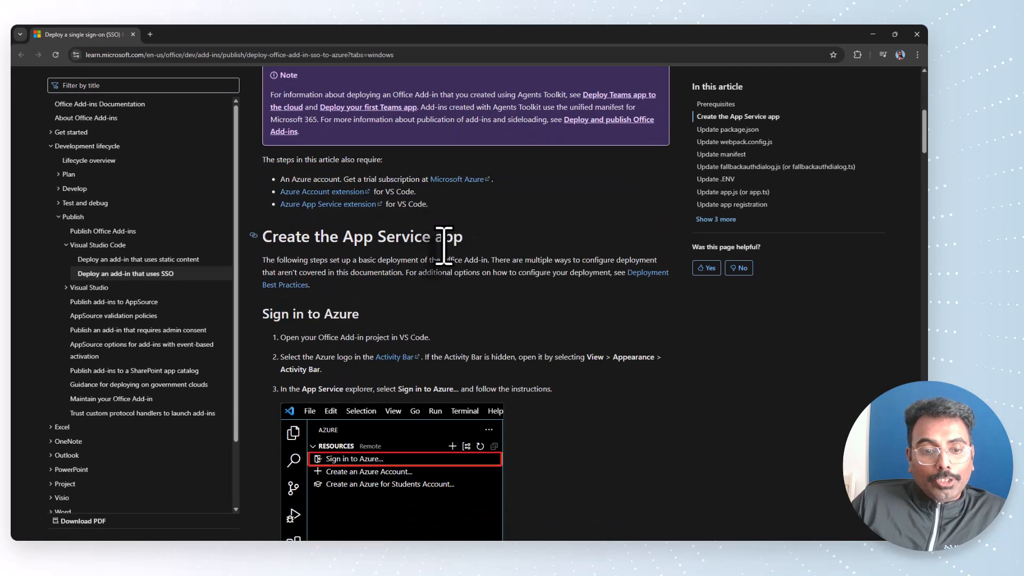
{"action": "scroll", "coordinate": [446, 247], "scroll_direction": "up", "scroll_amount": 2}
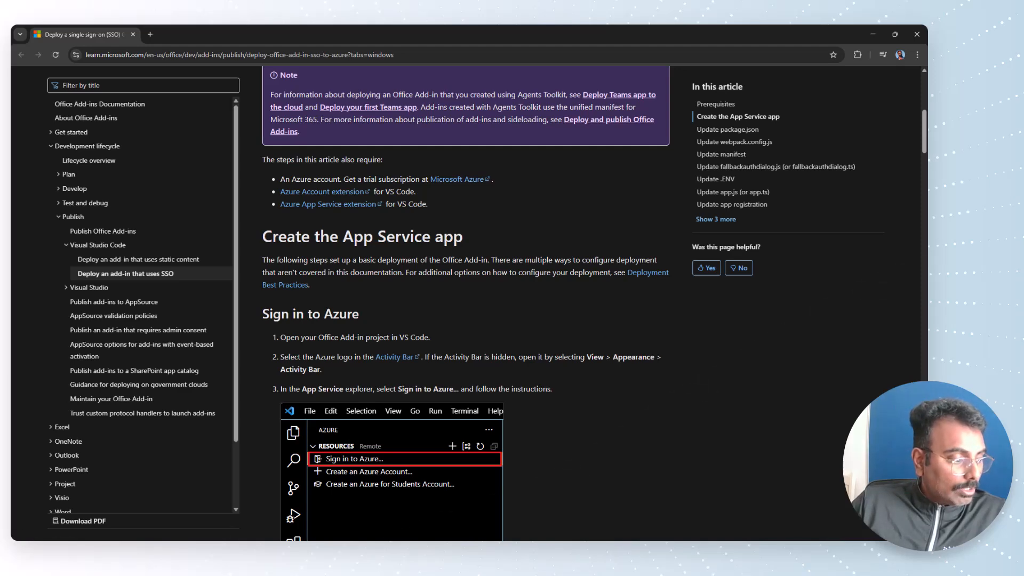
{"action": "key", "text": "alt+Tab"}
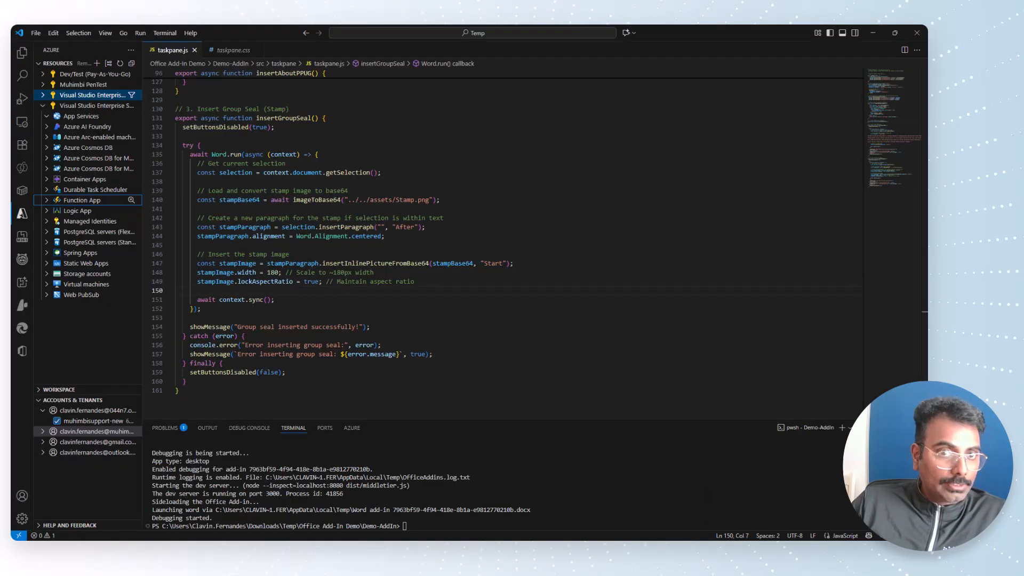
{"action": "mouse_move", "coordinate": [895, 32]}
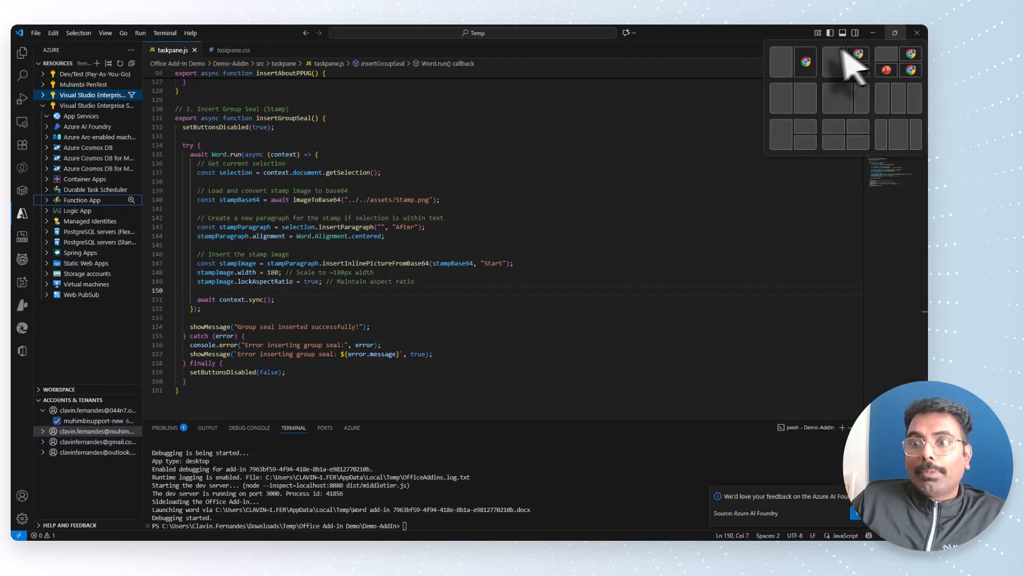
{"action": "left_click", "coordinate": [780, 64]}
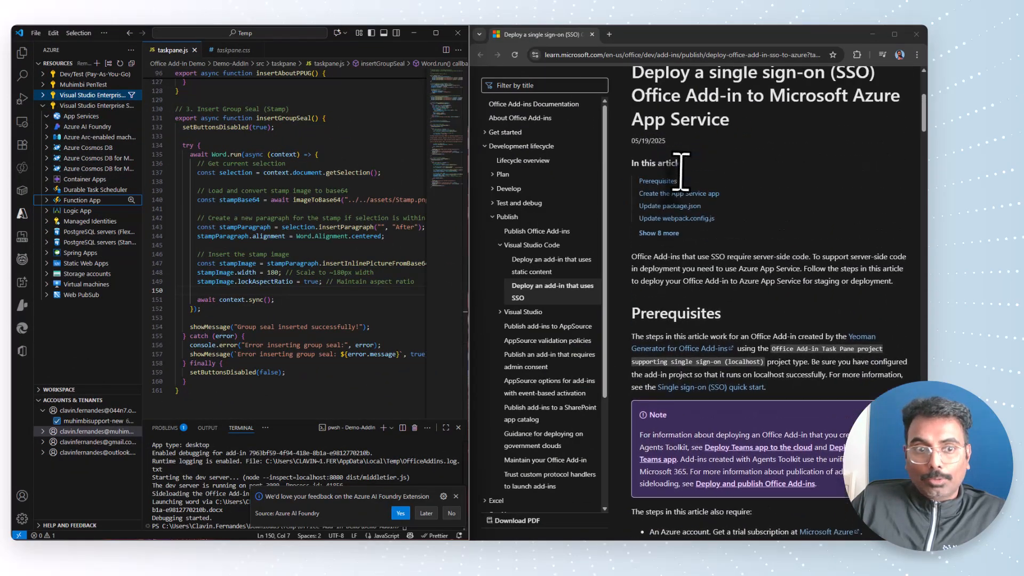
Step: Examine the article's prerequisites, Azure sign-in instructions and the Windows steps for configuring the App Service app
{"action": "scroll", "coordinate": [681, 170], "scroll_direction": "up", "scroll_amount": 4}
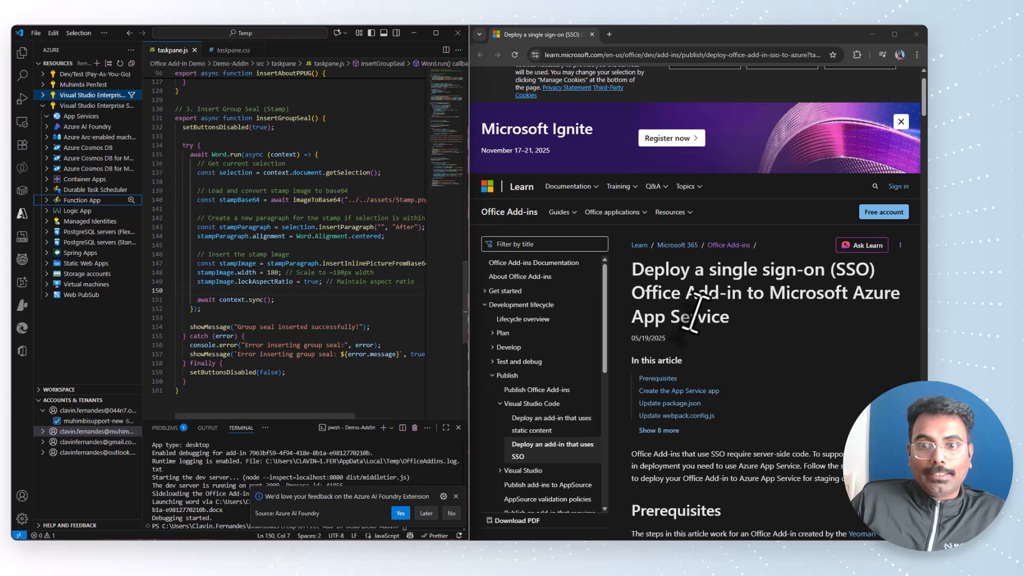
{"action": "scroll", "coordinate": [618, 240], "scroll_direction": "down", "scroll_amount": 7}
{"action": "scroll", "coordinate": [770, 331], "scroll_direction": "down", "scroll_amount": 2}
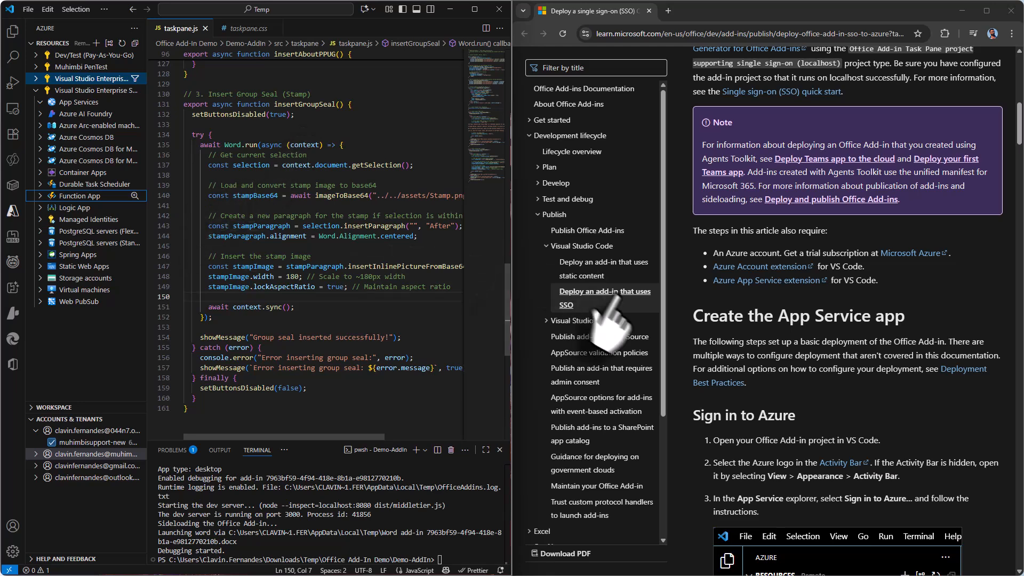
{"action": "scroll", "coordinate": [728, 374], "scroll_direction": "down", "scroll_amount": 5}
{"action": "scroll", "coordinate": [745, 314], "scroll_direction": "down", "scroll_amount": 1}
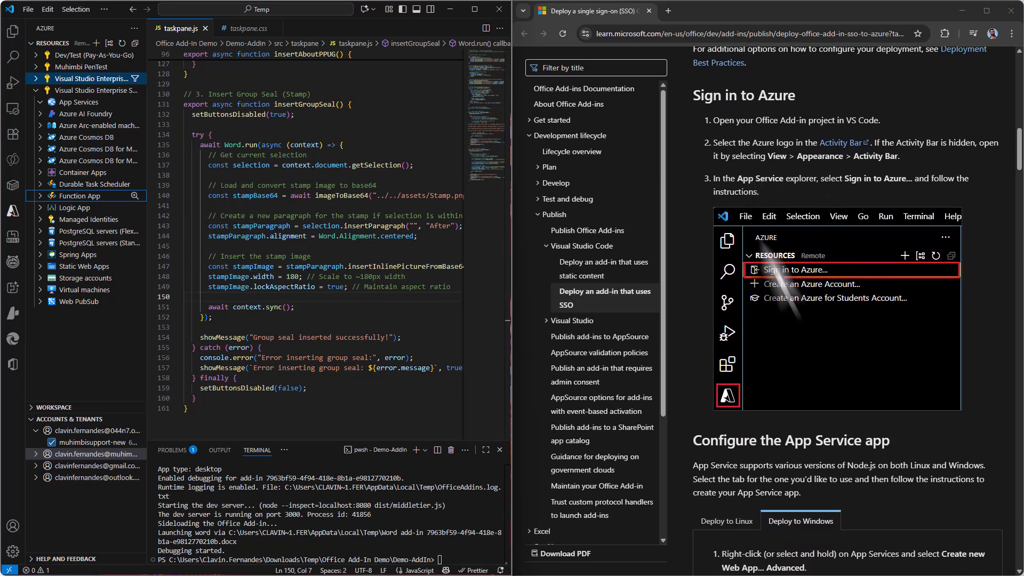
{"action": "scroll", "coordinate": [857, 217], "scroll_direction": "down", "scroll_amount": 3}
{"action": "scroll", "coordinate": [864, 235], "scroll_direction": "down", "scroll_amount": 2}
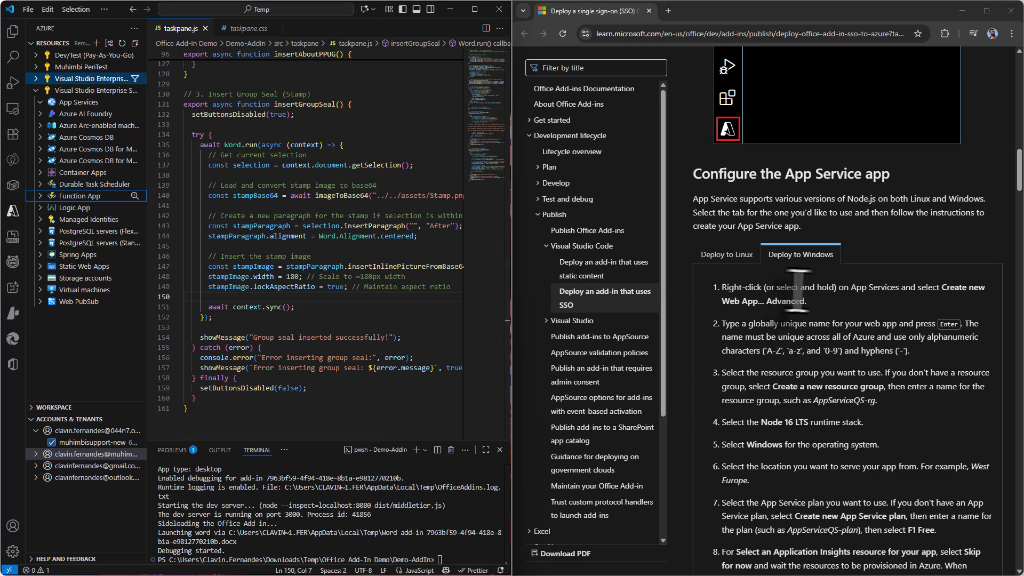
{"action": "scroll", "coordinate": [824, 291], "scroll_direction": "down", "scroll_amount": 3}
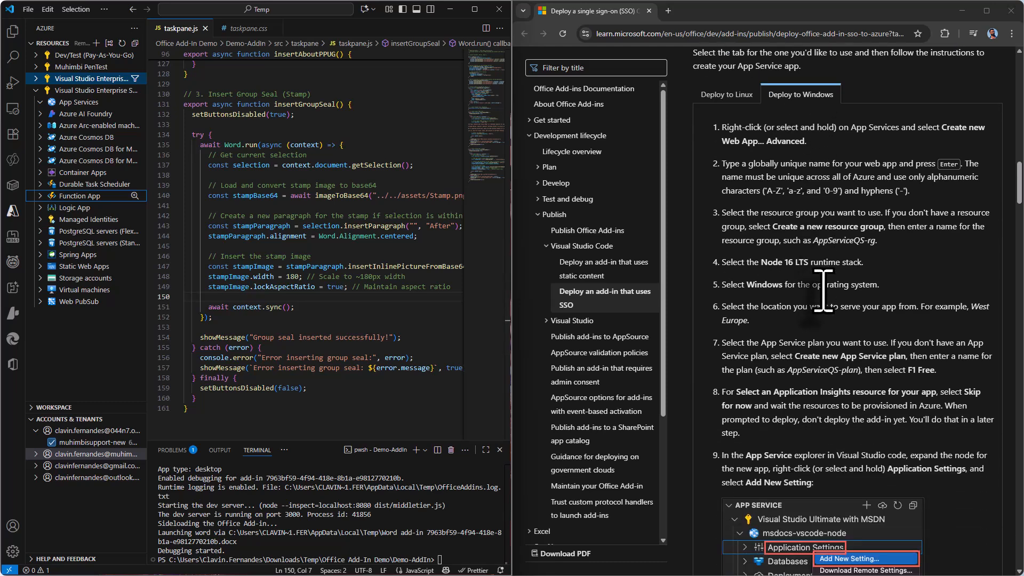
{"action": "scroll", "coordinate": [821, 290], "scroll_direction": "down", "scroll_amount": 2}
{"action": "scroll", "coordinate": [820, 290], "scroll_direction": "up", "scroll_amount": 3}
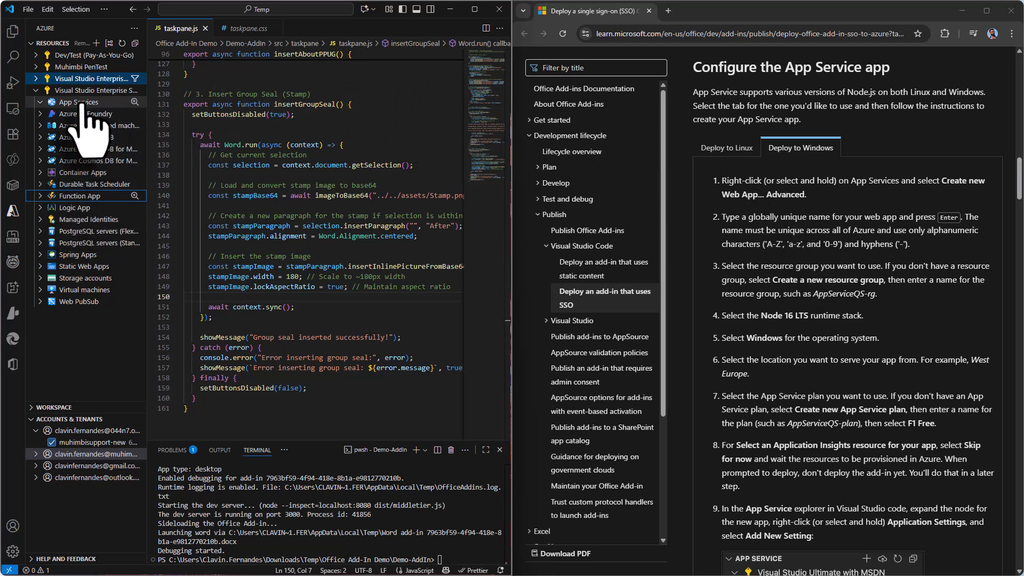
Step: Start an advanced new web app under App Services, with West US 2 as location and the global default hostname format
{"action": "right_click", "coordinate": [87, 103]}
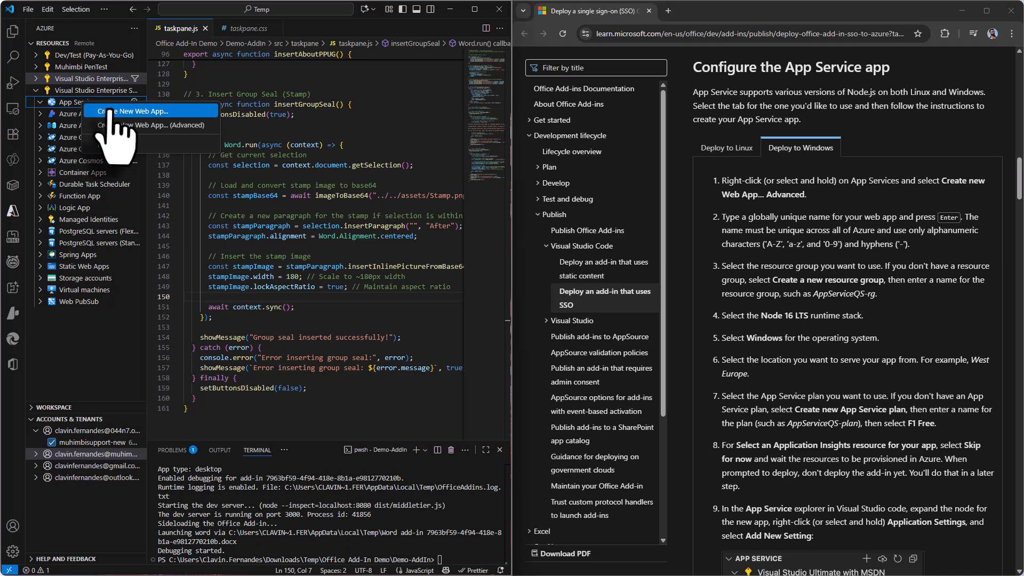
{"action": "left_click", "coordinate": [115, 125]}
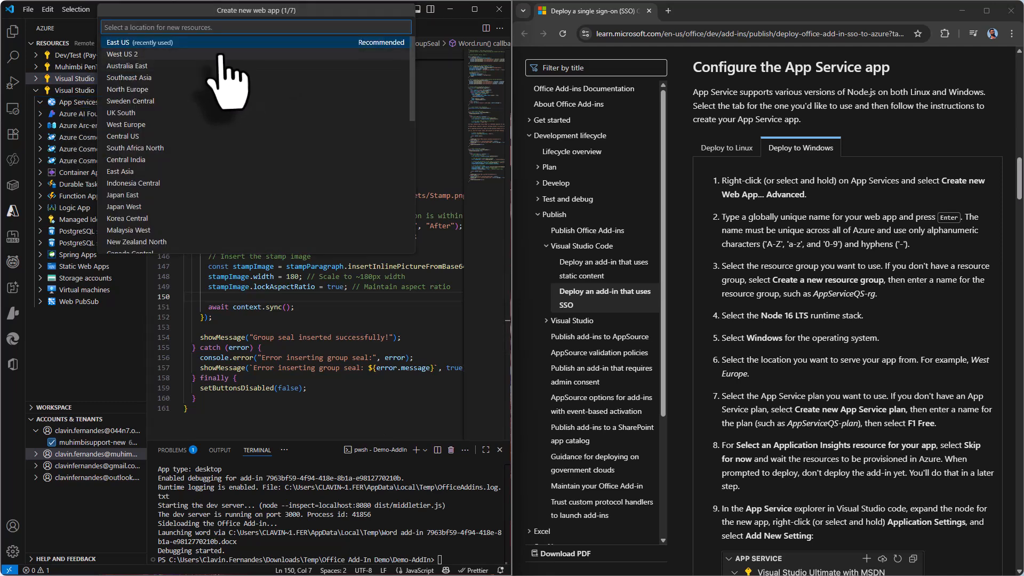
{"action": "left_click", "coordinate": [229, 80]}
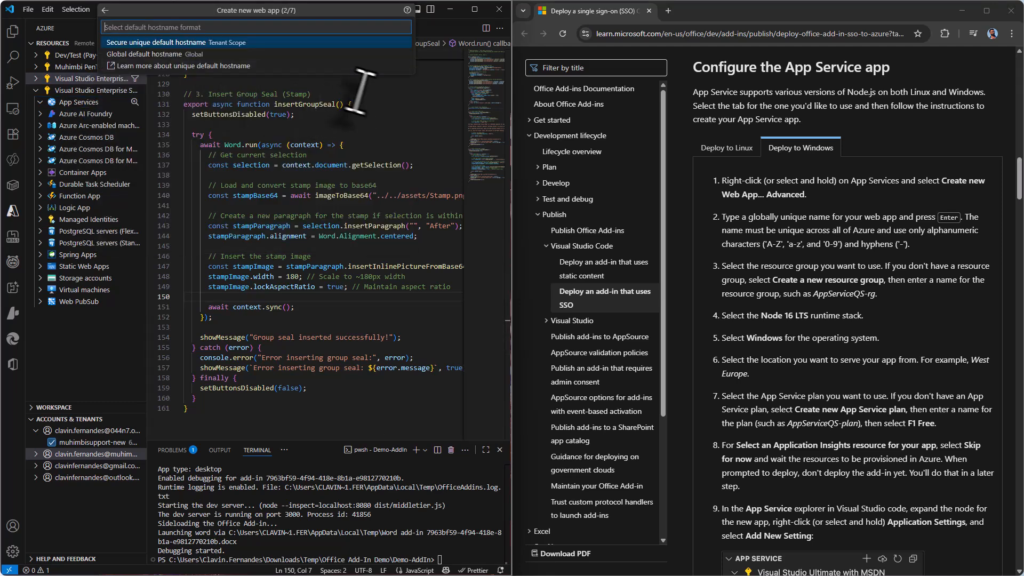
{"action": "left_click", "coordinate": [169, 56]}
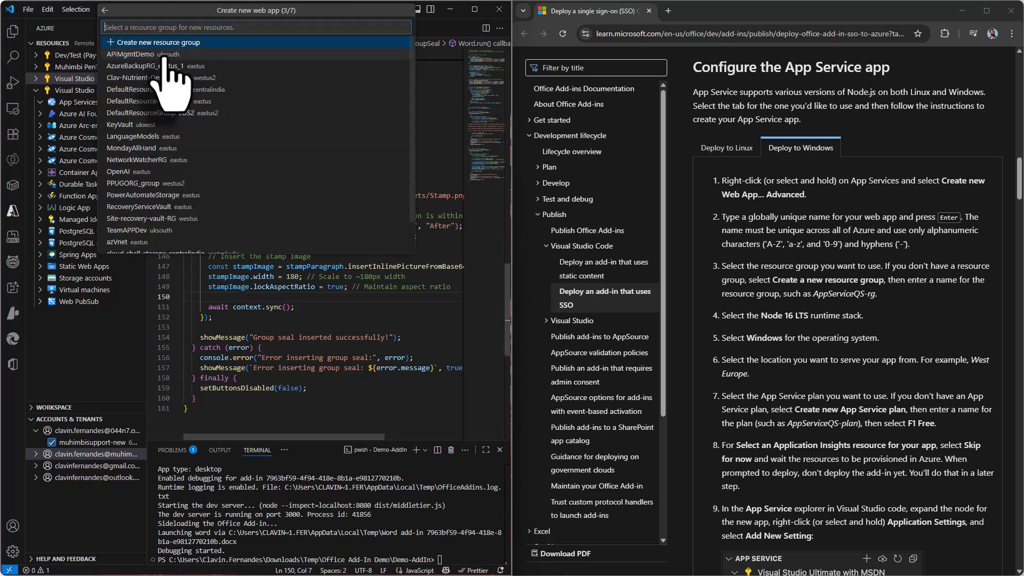
Step: Create a new resource group named Temp-Word-IN for the web app and name the app office-addin-todelete
{"action": "left_click", "coordinate": [211, 43]}
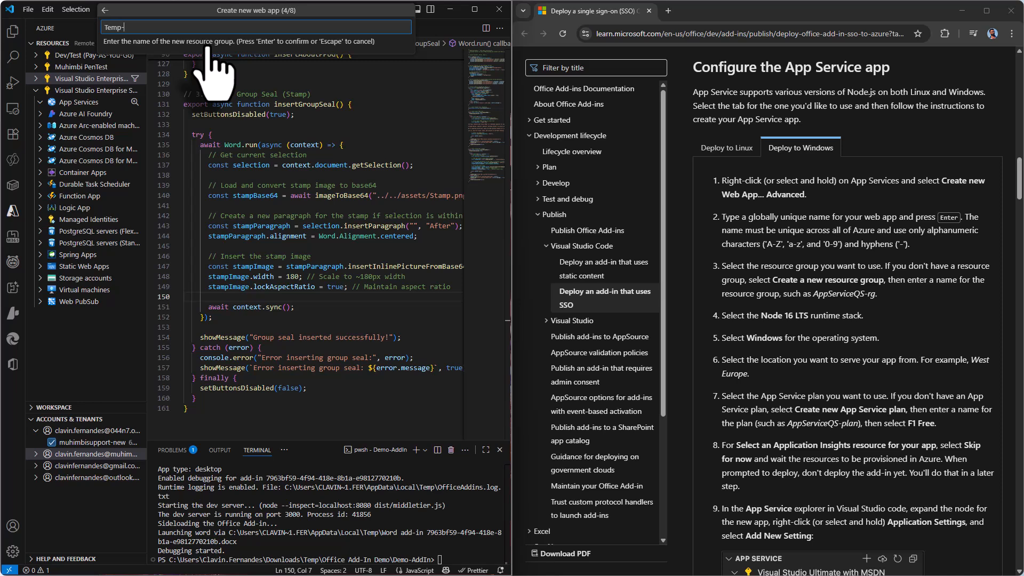
{"action": "type", "text": "Temp-WebApp"}
{"action": "key", "text": "Return"}
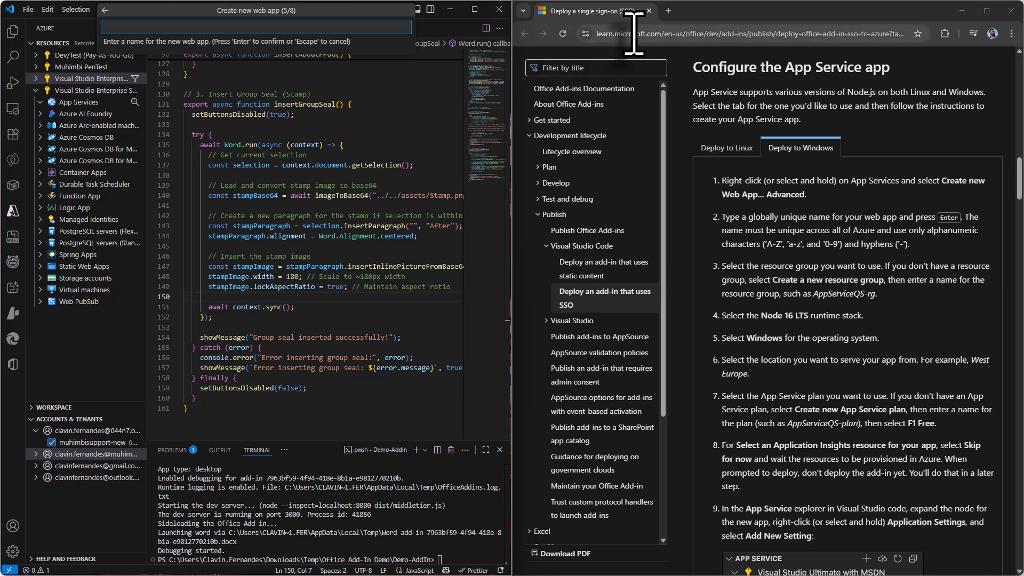
{"action": "type", "text": "office-addin-todelete"}
{"action": "key", "text": "Return"}
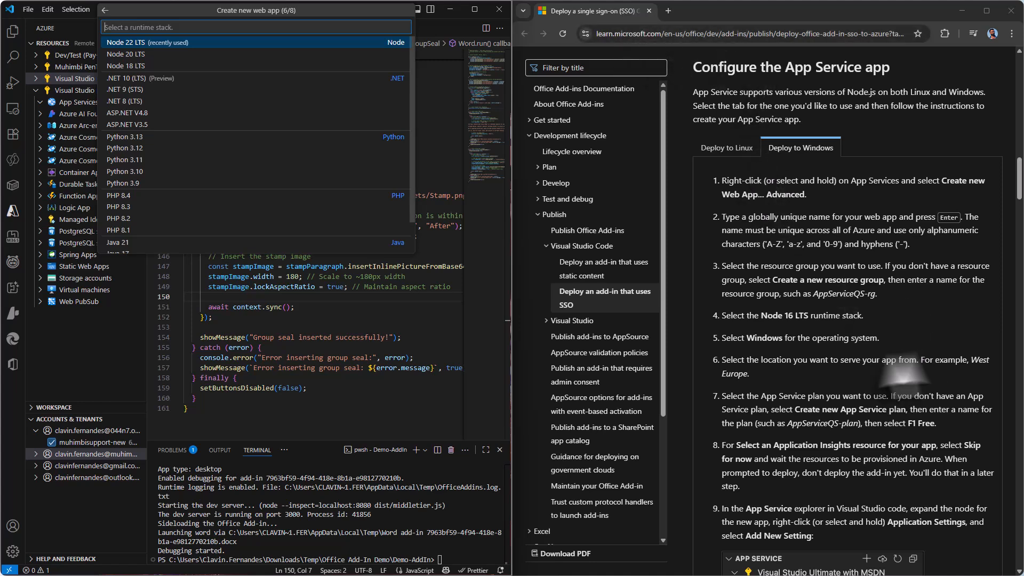
Step: Check the article's recommended runtime, then choose a Node LTS runtime stack and Windows as the web app's operating system
{"action": "scroll", "coordinate": [776, 320], "scroll_direction": "down", "scroll_amount": 2}
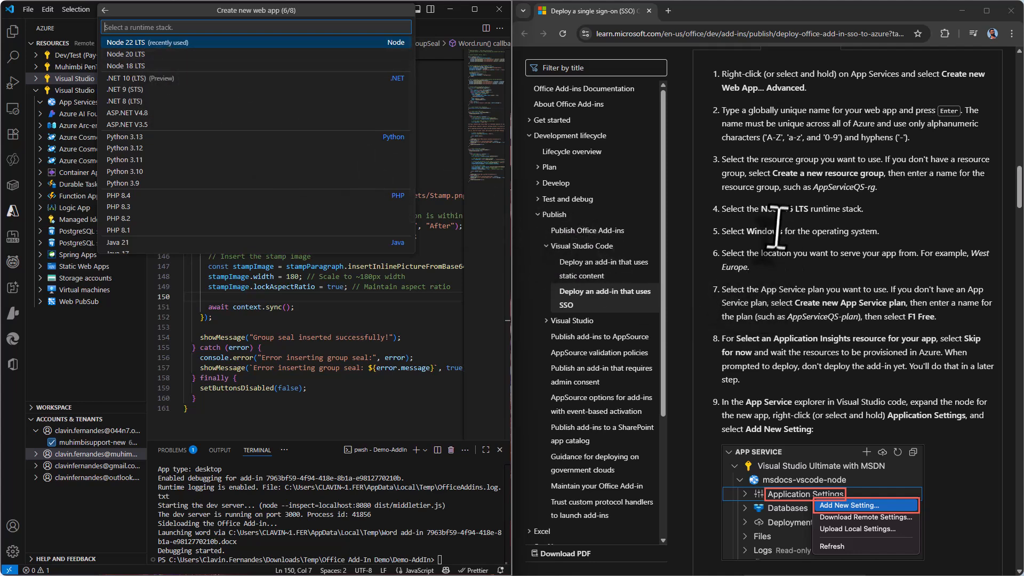
{"action": "left_click_drag", "start_coordinate": [779, 208], "coordinate": [782, 208]}
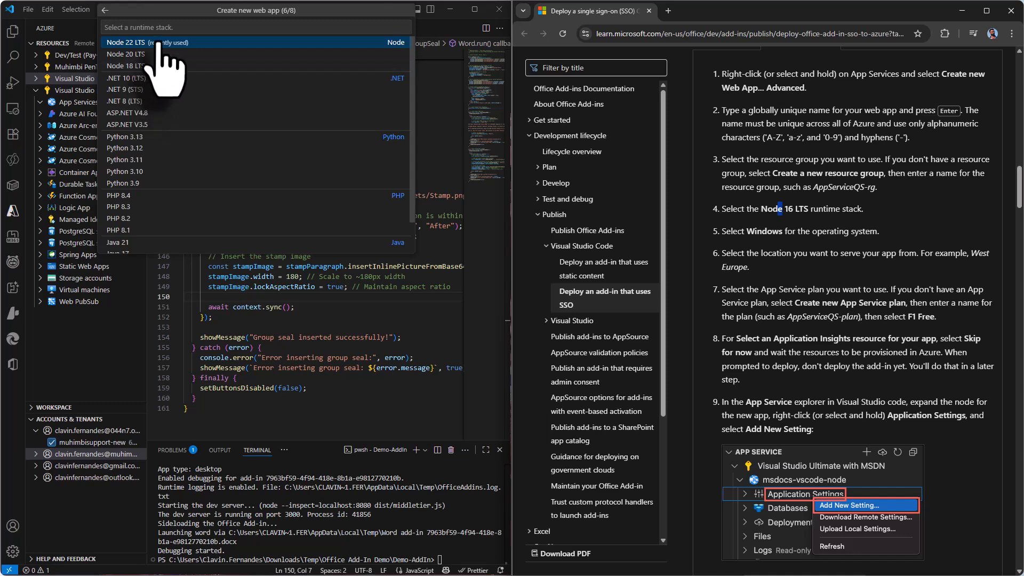
{"action": "left_click", "coordinate": [151, 65]}
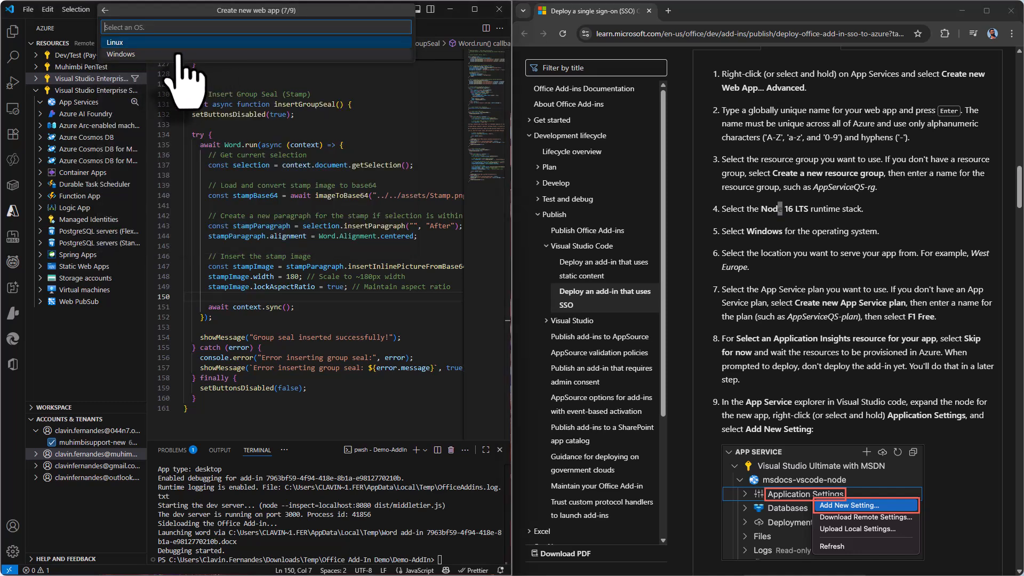
{"action": "left_click", "coordinate": [177, 54]}
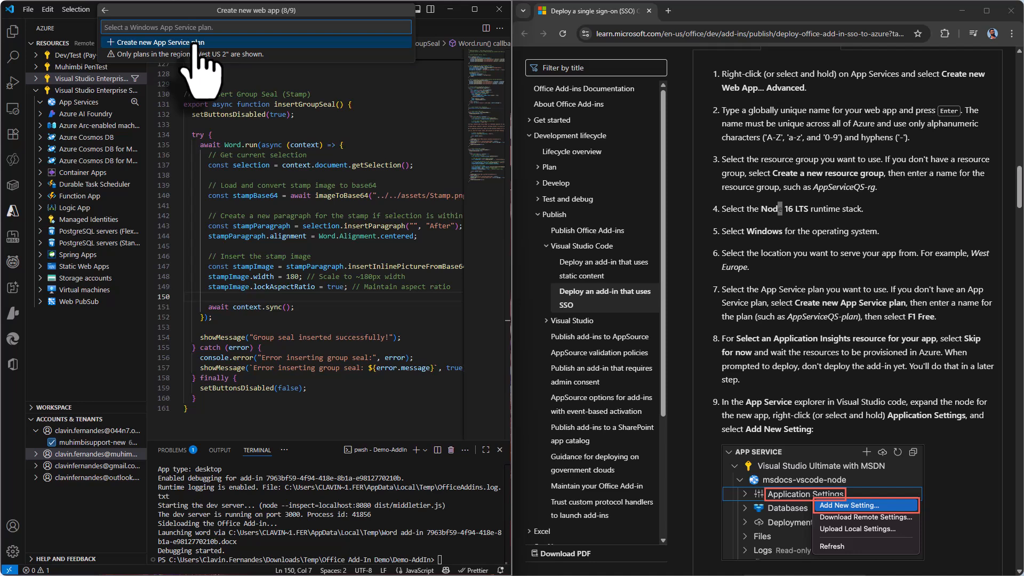
Step: Create a new App Service plan named office-addin-todelete on the Basic (B1) tier, skipping Application Insights for now
{"action": "left_click", "coordinate": [188, 42]}
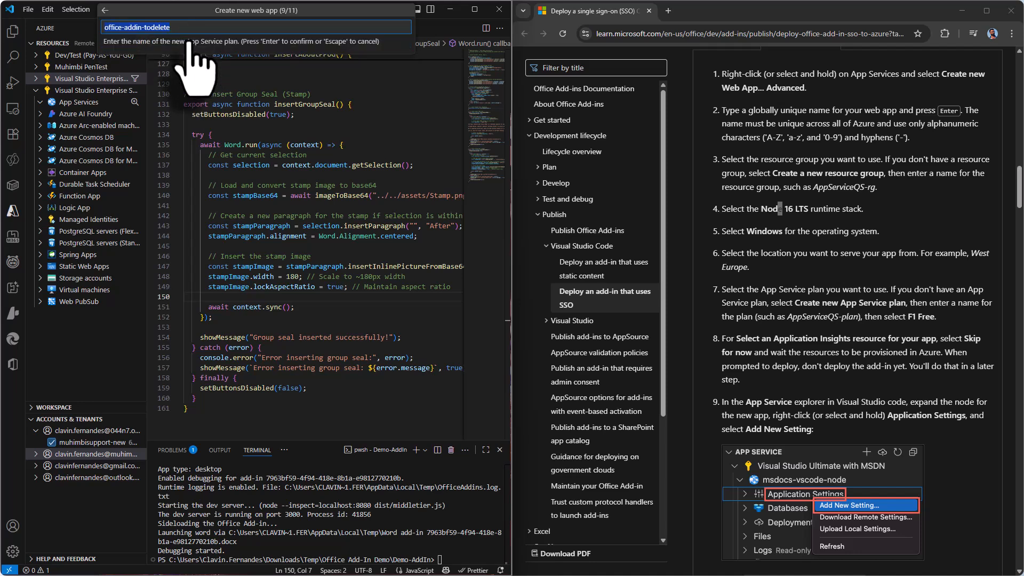
{"action": "key", "text": "Return"}
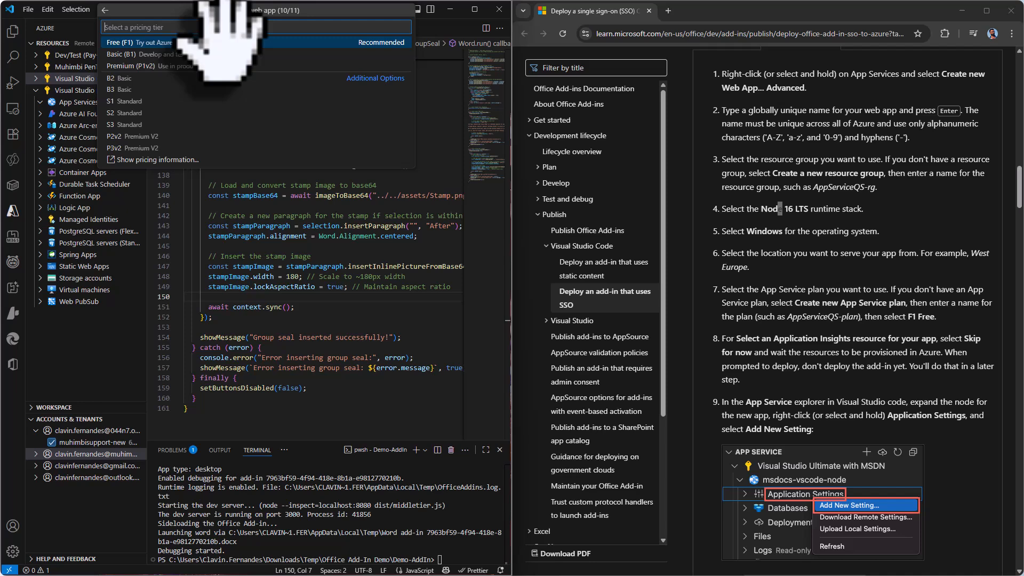
{"action": "left_click", "coordinate": [200, 53]}
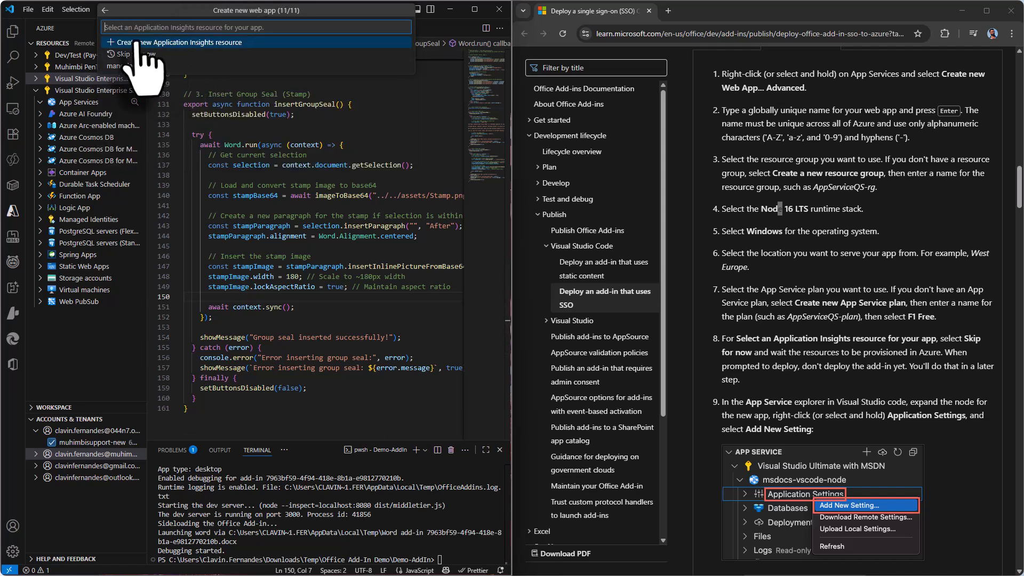
{"action": "left_click", "coordinate": [154, 54]}
Step: Enlarge the output area and read the Azure App Service log for the web app creation
{"action": "scroll", "coordinate": [718, 320], "scroll_direction": "down", "scroll_amount": 5}
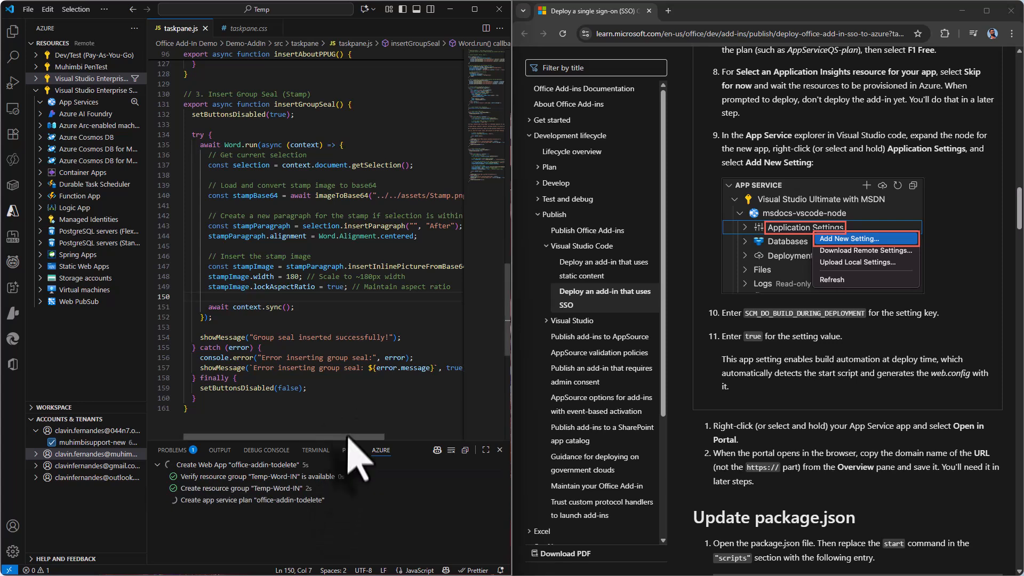
{"action": "left_click_drag", "start_coordinate": [407, 441], "coordinate": [216, 192]}
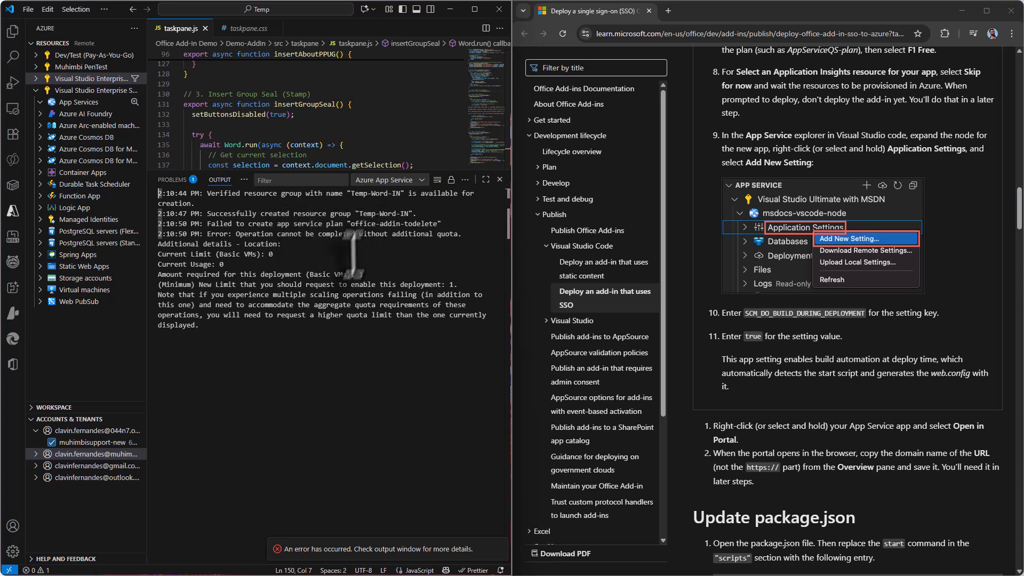
{"action": "key", "text": "ctrl+a"}
{"action": "left_click", "coordinate": [216, 240]}
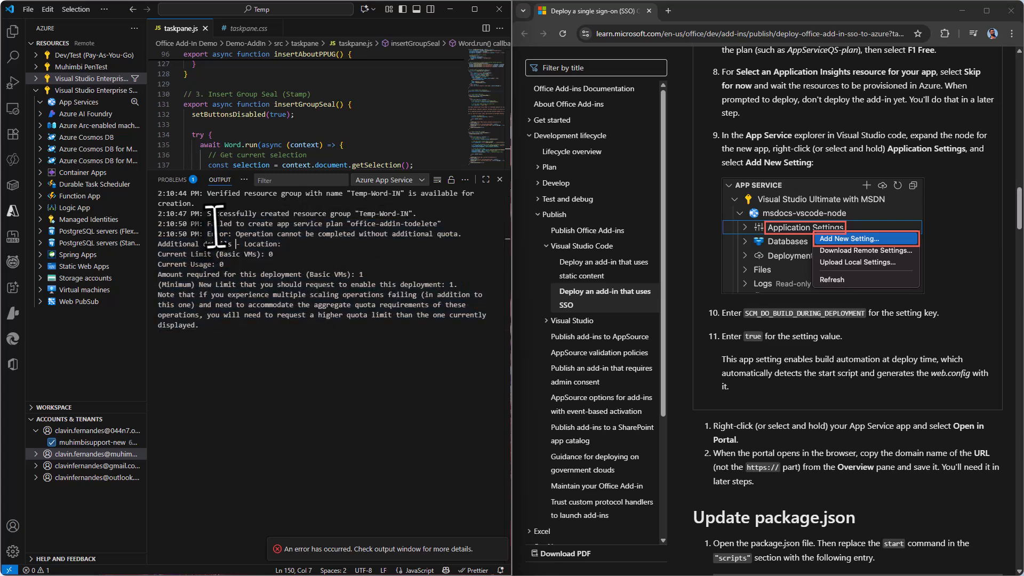
{"action": "left_click_drag", "start_coordinate": [207, 224], "coordinate": [349, 324]}
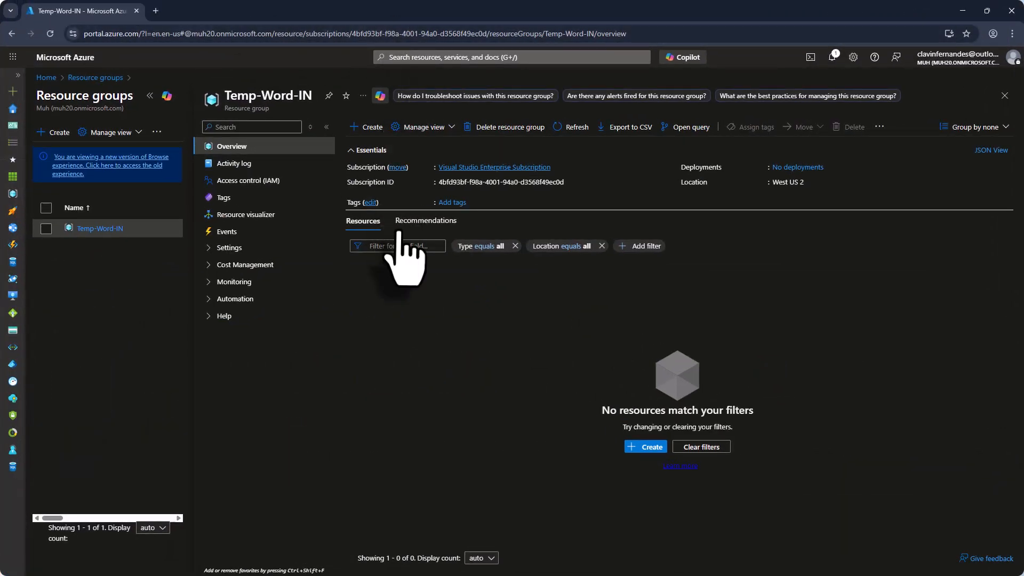
Step: In the Azure portal's Temp-Word-IN resource group, search the Marketplace for "app service" and start creating a Web App
{"action": "left_click", "coordinate": [367, 127]}
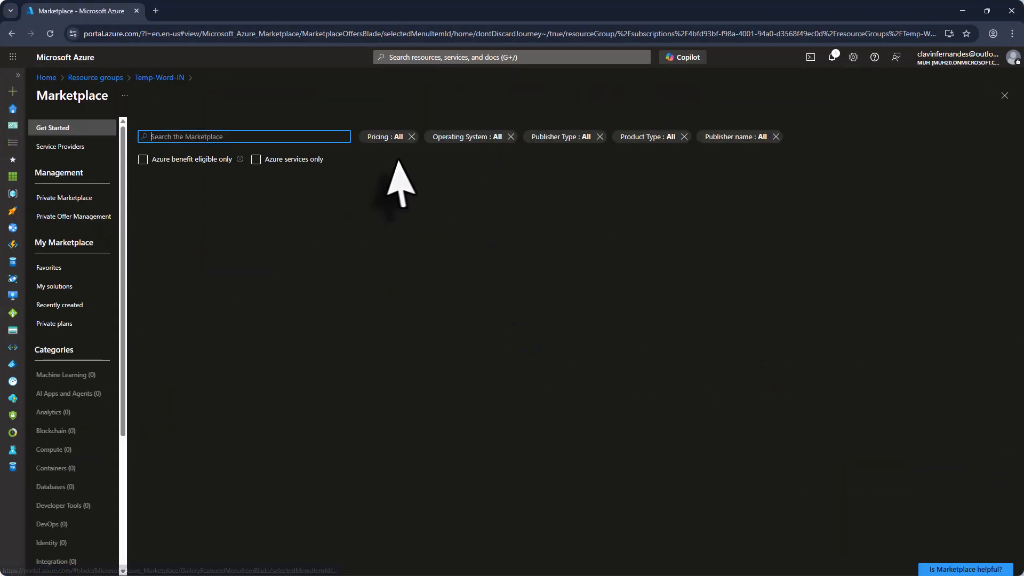
{"action": "left_click", "coordinate": [187, 138]}
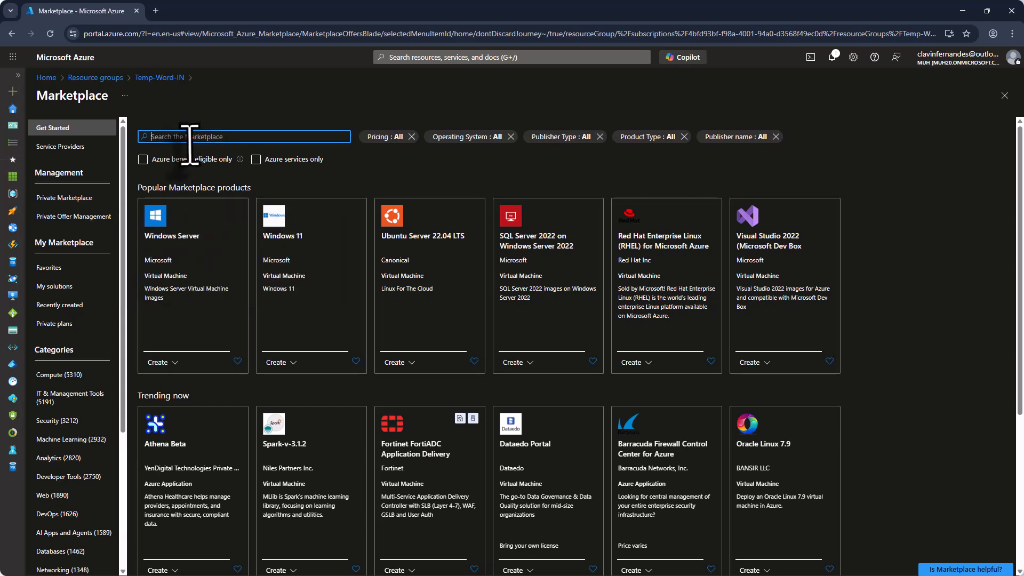
{"action": "type", "text": "app service"}
{"action": "left_click", "coordinate": [293, 438]}
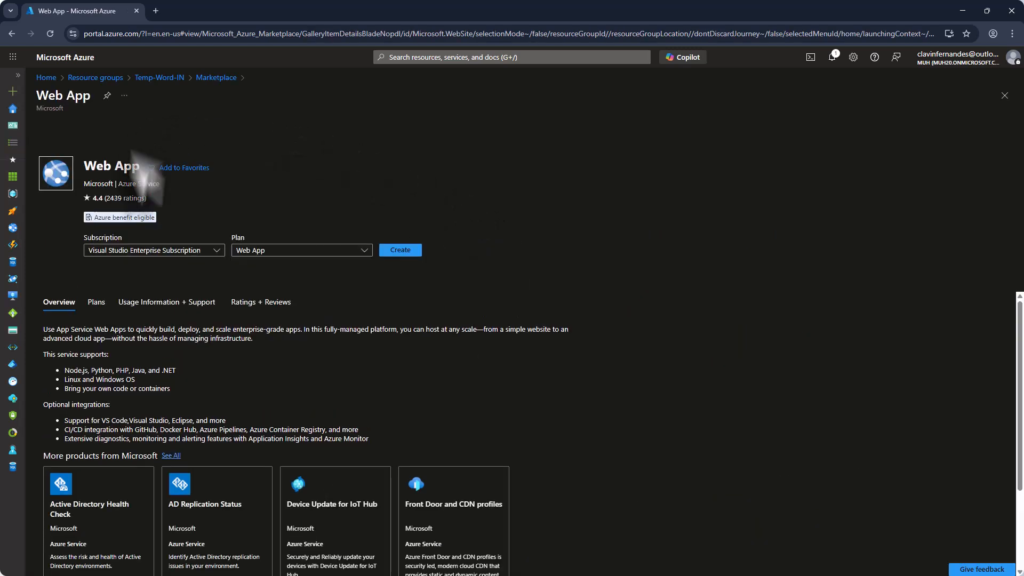
{"action": "left_click", "coordinate": [401, 250]}
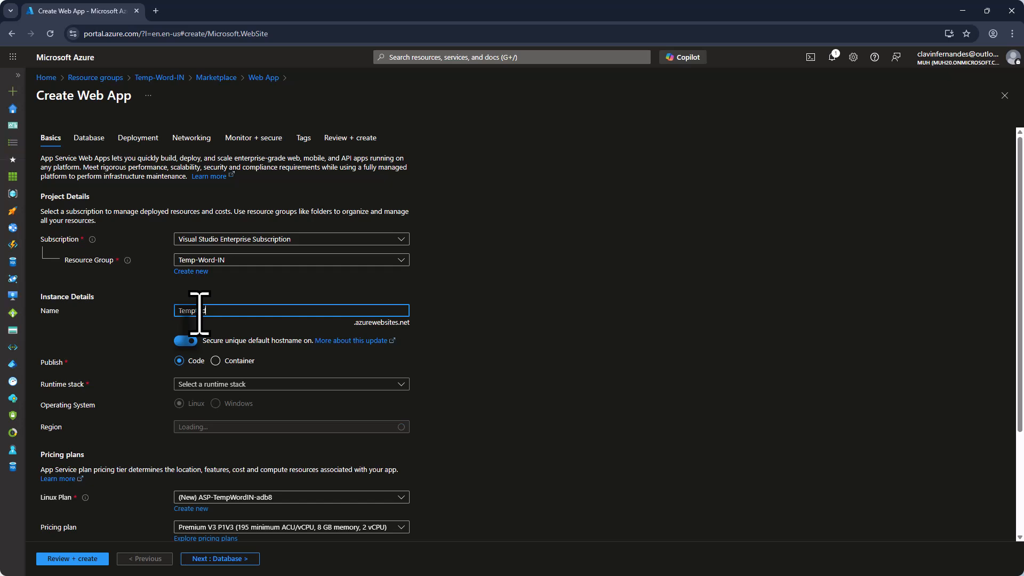
Step: Name the web app Temptpdelete and choose the Node 22 LTS runtime stack on the Windows operating system
{"action": "scroll", "coordinate": [251, 331], "scroll_direction": "down", "scroll_amount": 3}
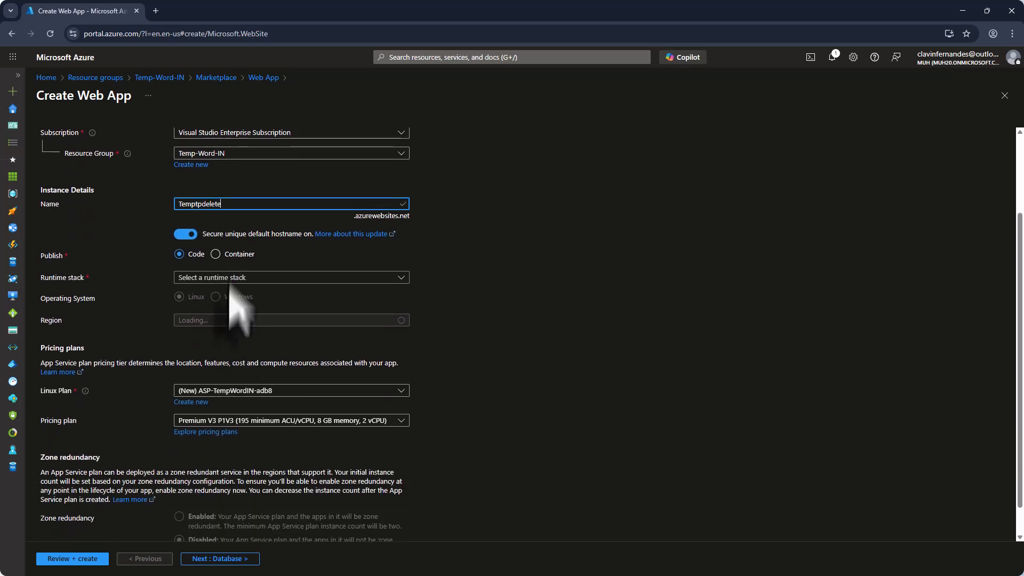
{"action": "left_click", "coordinate": [231, 243]}
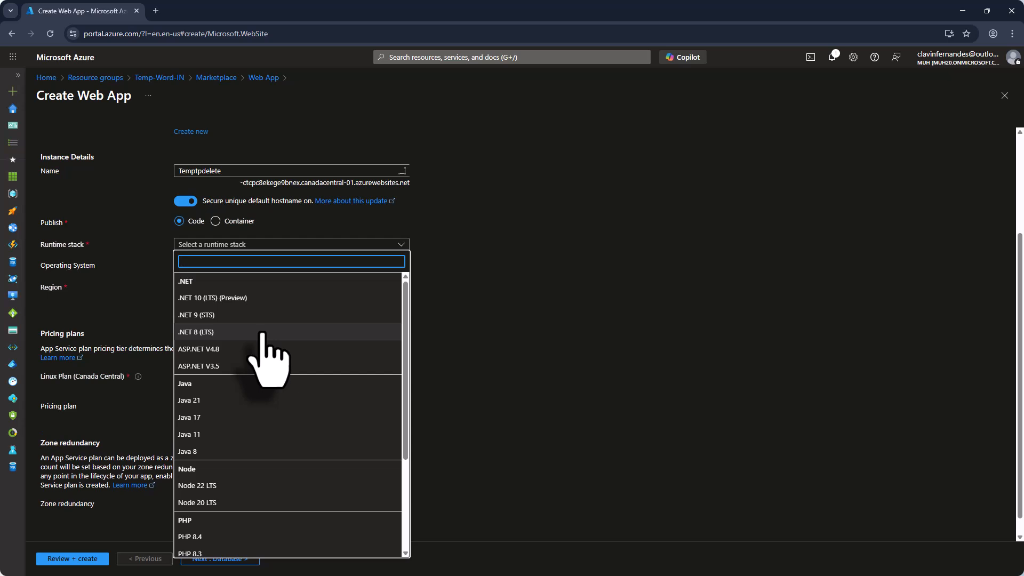
{"action": "scroll", "coordinate": [263, 336], "scroll_direction": "down", "scroll_amount": 2}
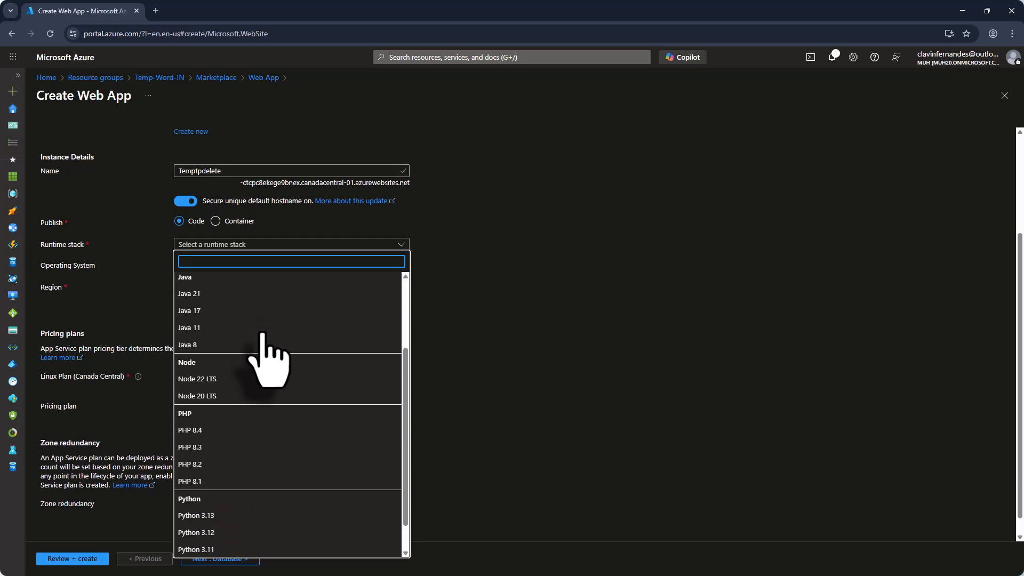
{"action": "left_click", "coordinate": [236, 380]}
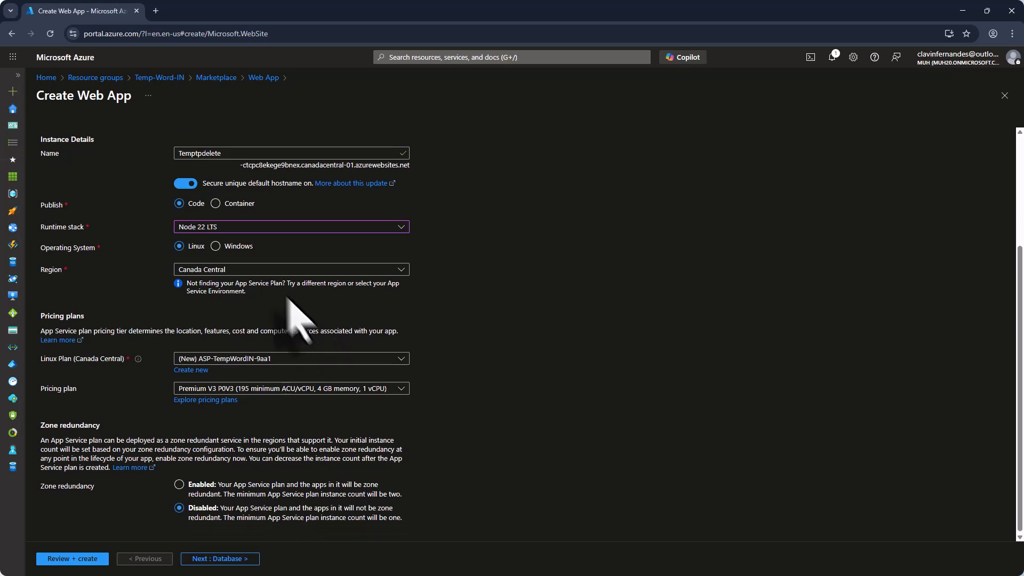
{"action": "scroll", "coordinate": [299, 256], "scroll_direction": "down", "scroll_amount": 1}
{"action": "left_click", "coordinate": [214, 245]}
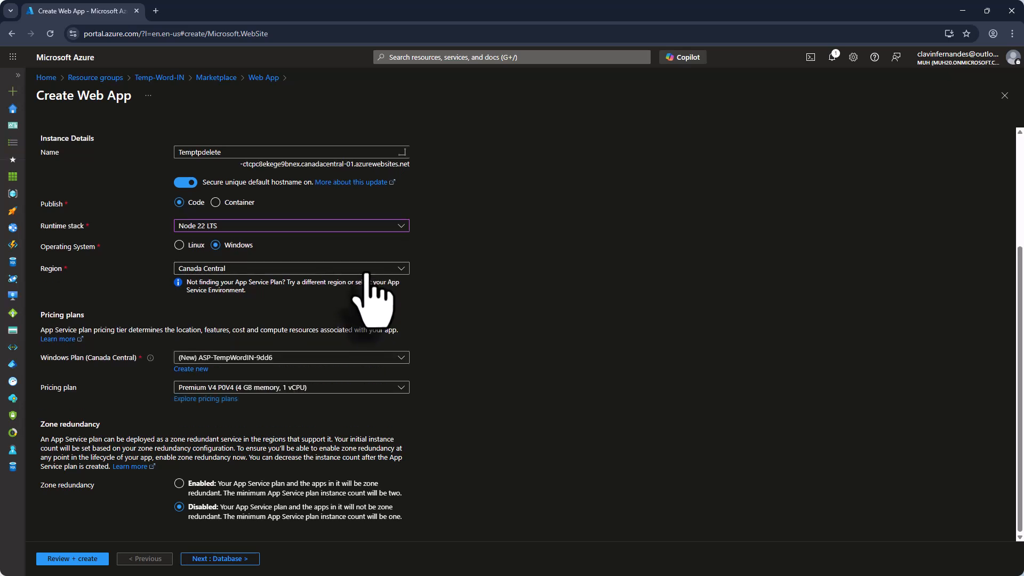
Step: Set the web app's region to UK South and check the available Windows plans and pricing plans
{"action": "left_click", "coordinate": [368, 270]}
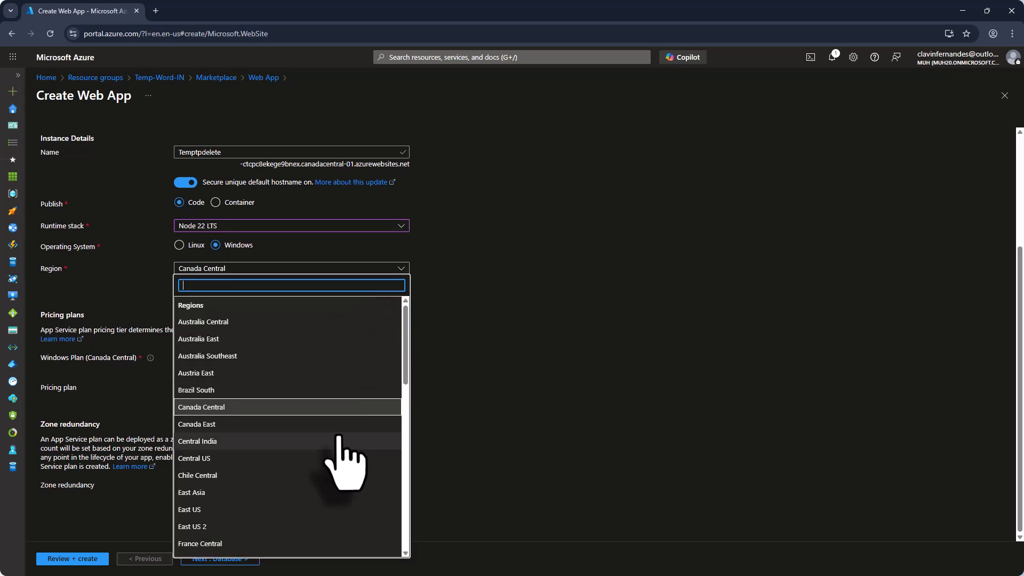
{"action": "scroll", "coordinate": [338, 439], "scroll_direction": "down", "scroll_amount": 2}
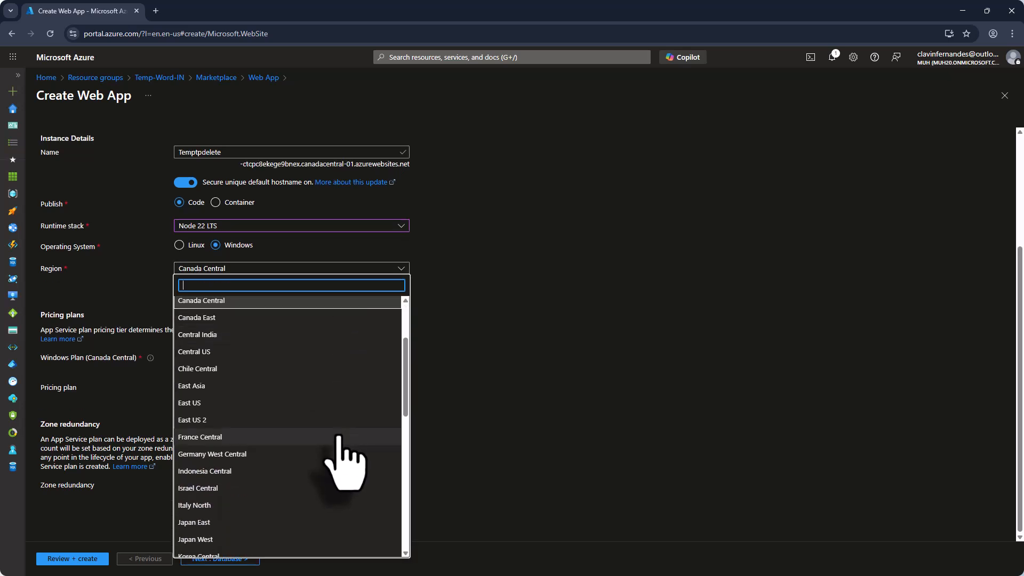
{"action": "scroll", "coordinate": [341, 459], "scroll_direction": "down", "scroll_amount": 6}
{"action": "left_click", "coordinate": [333, 487]}
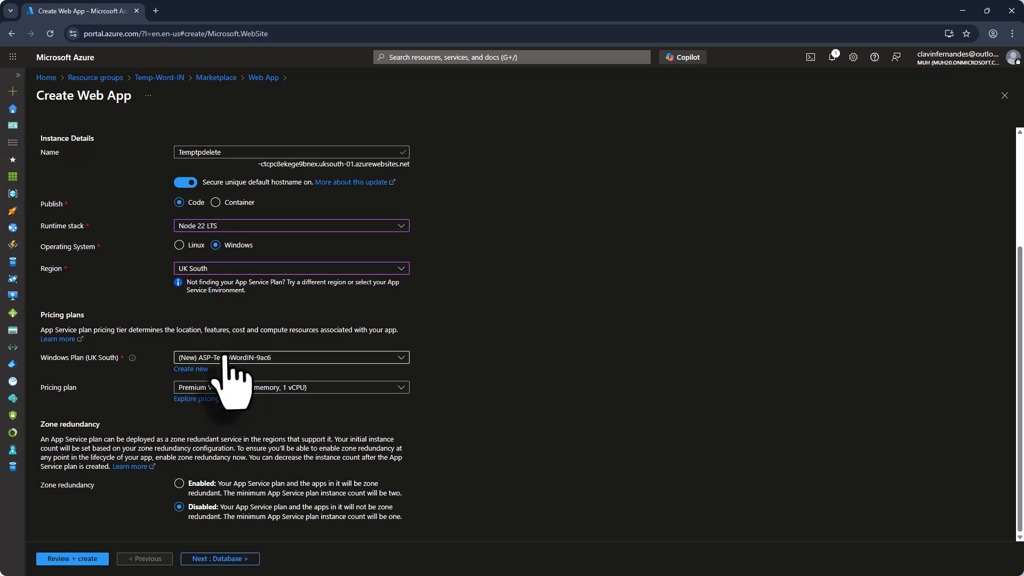
{"action": "left_click", "coordinate": [225, 356]}
{"action": "left_click", "coordinate": [224, 393]}
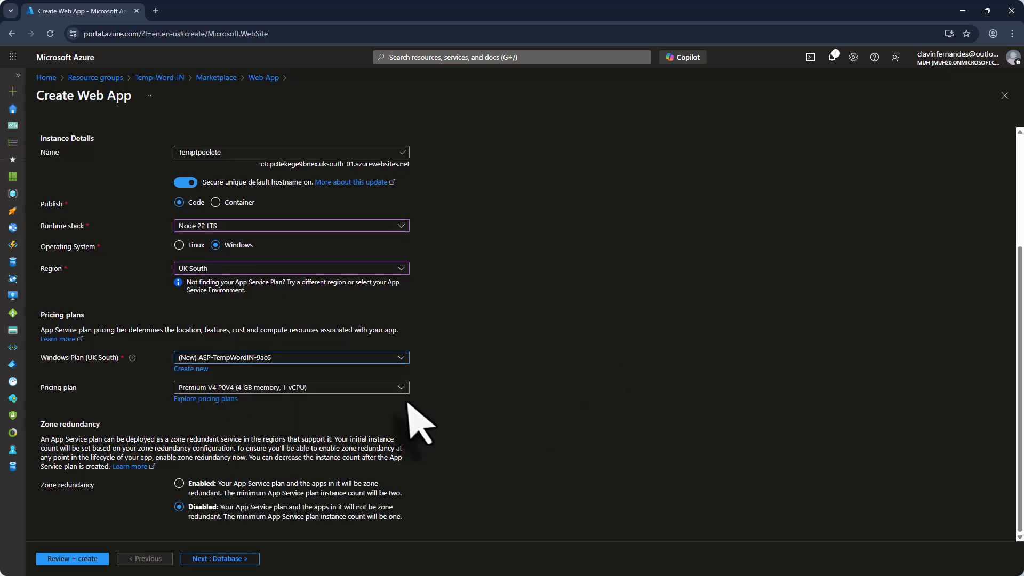
{"action": "left_click", "coordinate": [400, 388]}
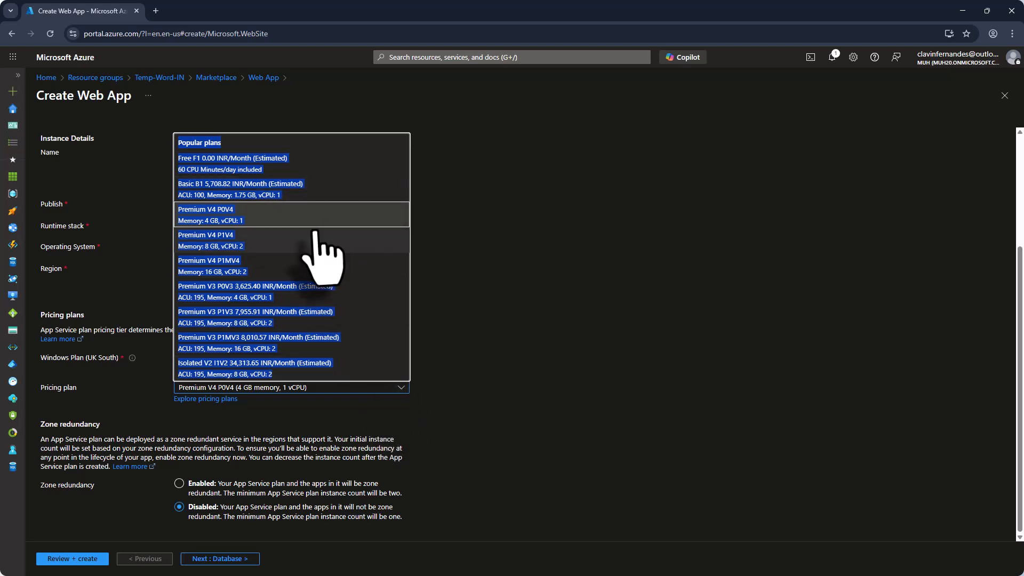
{"action": "left_click", "coordinate": [636, 193]}
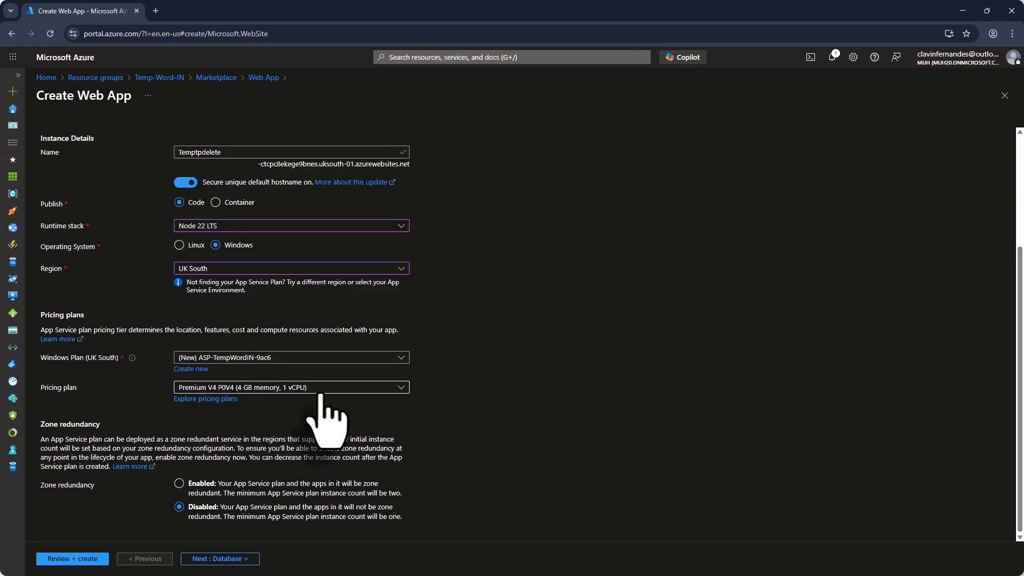
Step: Keep the default database, deployment, networking and monitoring settings, review the configuration and create the web app
{"action": "left_click", "coordinate": [243, 560]}
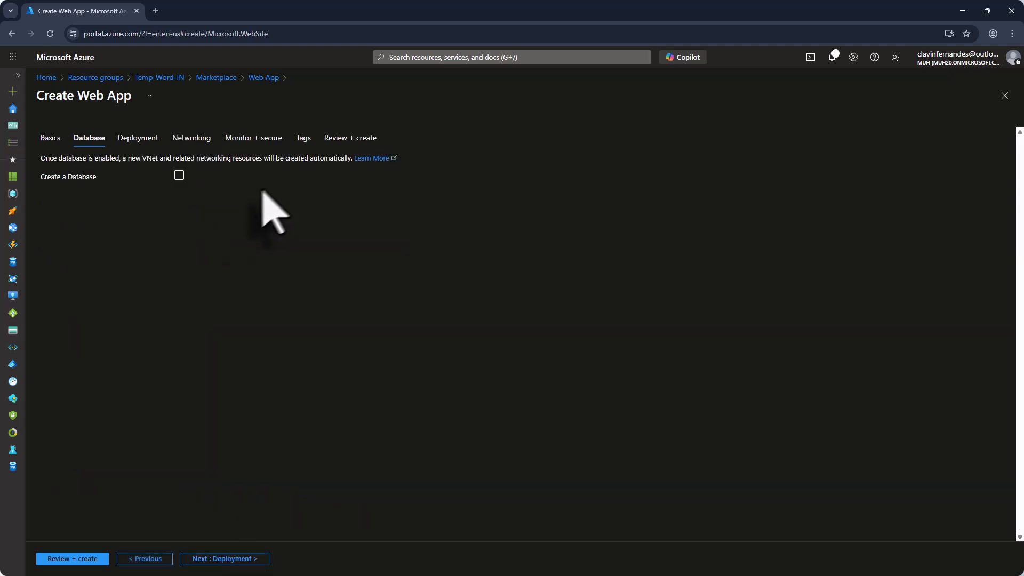
{"action": "left_click", "coordinate": [242, 560]}
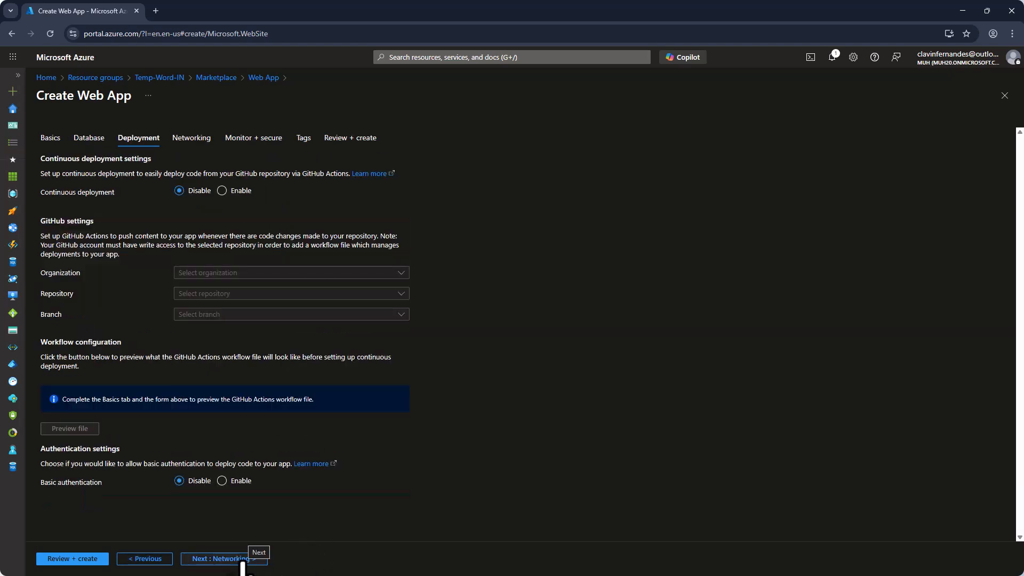
{"action": "left_click", "coordinate": [216, 560]}
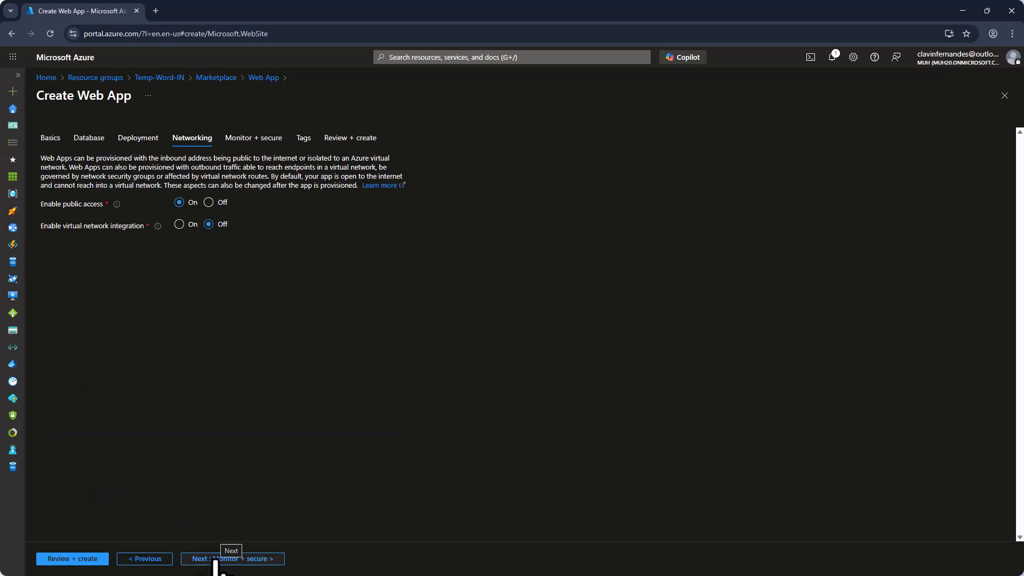
{"action": "left_click", "coordinate": [225, 560]}
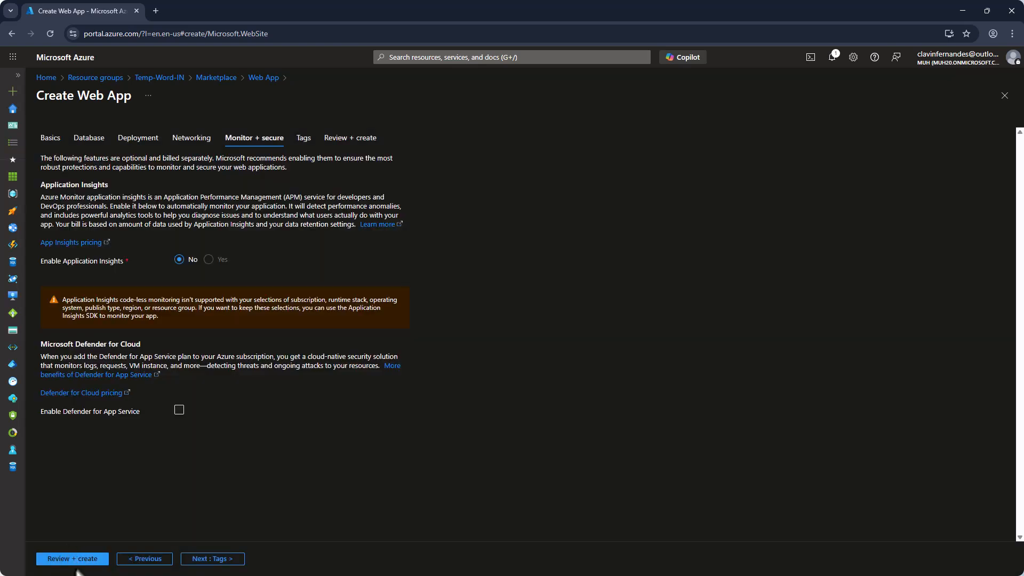
{"action": "left_click", "coordinate": [79, 558]}
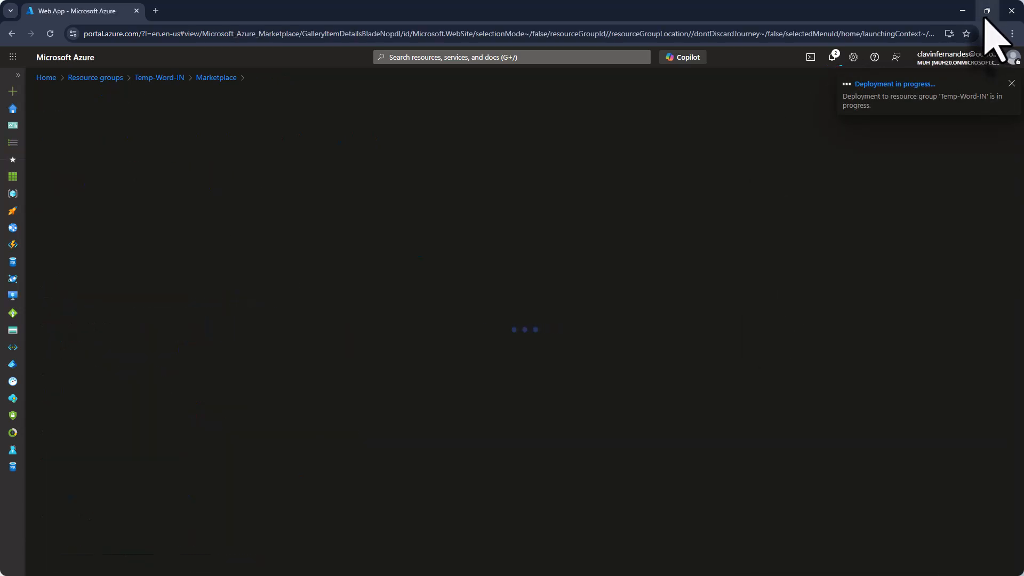
Step: Switch to VS Code, refresh and expand the App Services node in the Azure resources, and shrink the output area
{"action": "mouse_move", "coordinate": [986, 12]}
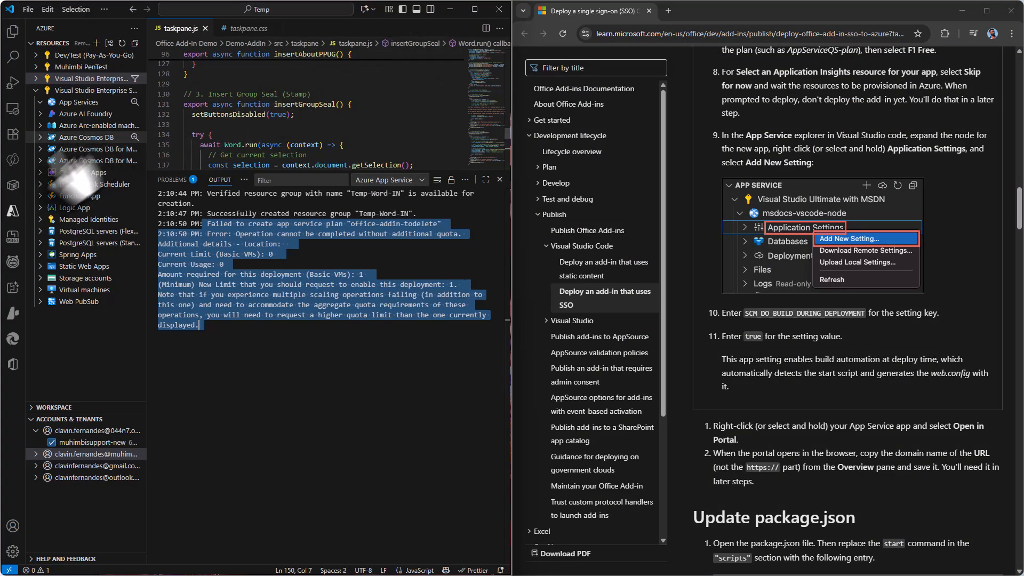
{"action": "right_click", "coordinate": [107, 102]}
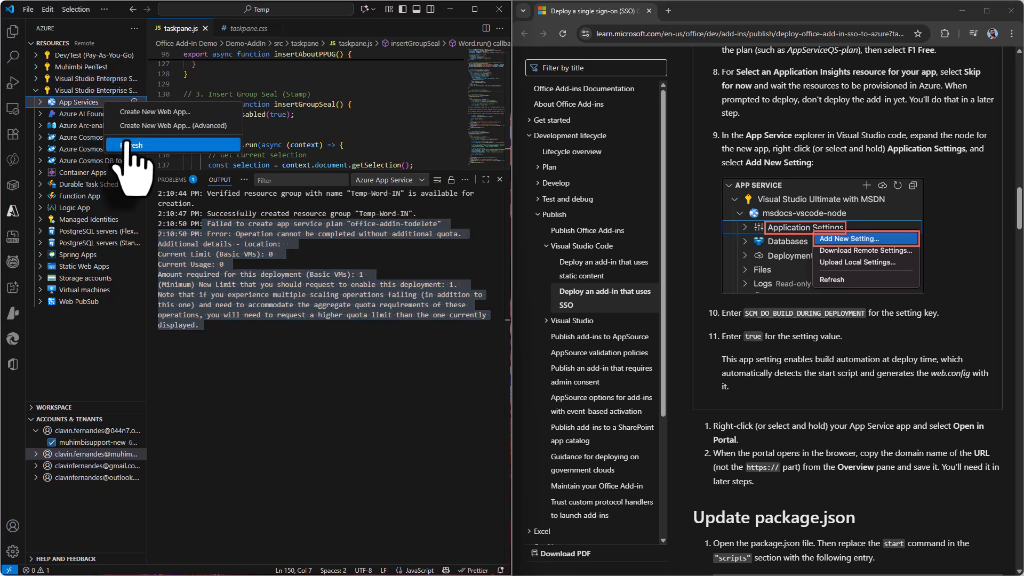
{"action": "left_click", "coordinate": [130, 146]}
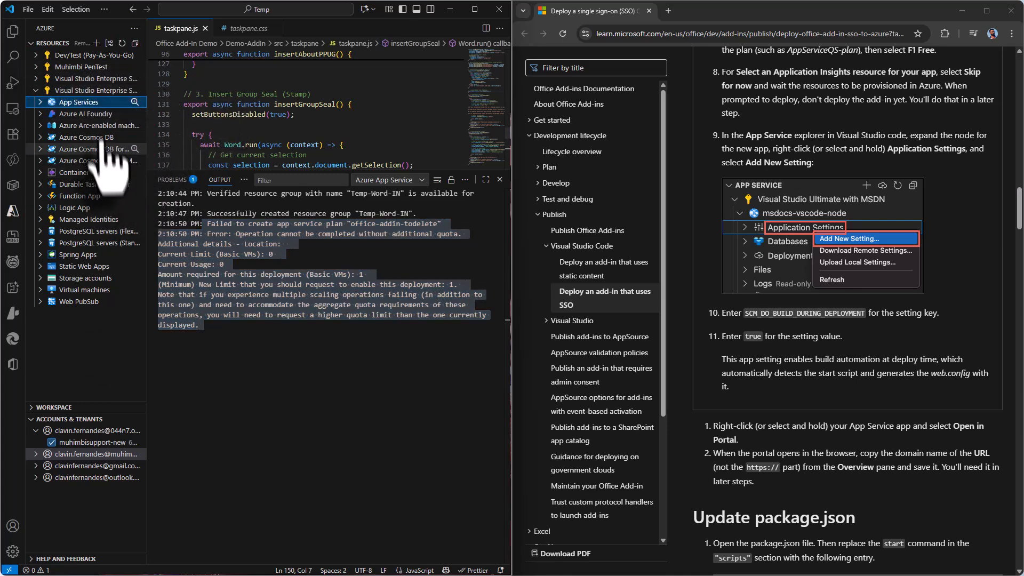
{"action": "left_click", "coordinate": [200, 327]}
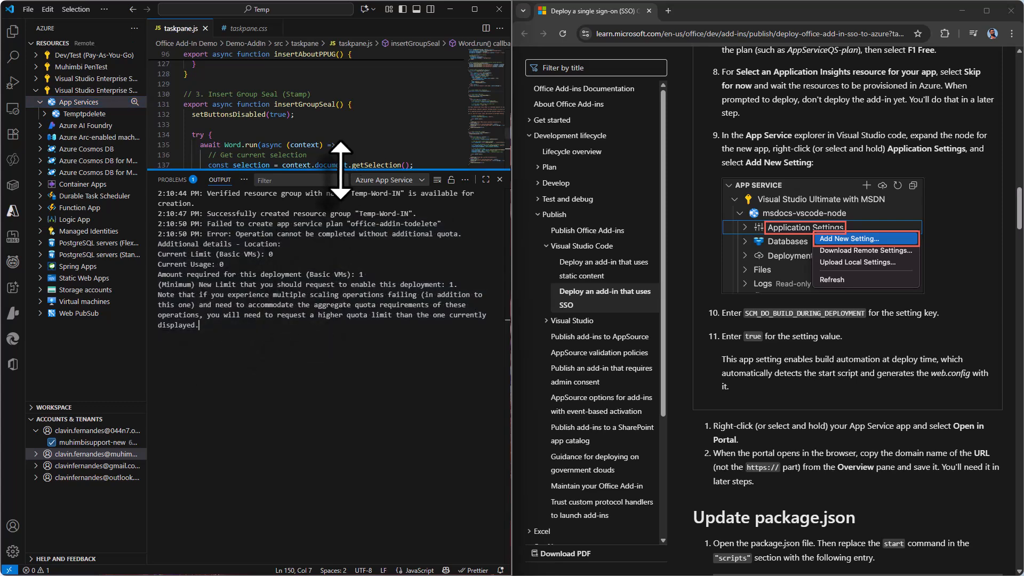
{"action": "left_click_drag", "start_coordinate": [340, 170], "coordinate": [339, 302]}
{"action": "scroll", "coordinate": [738, 286], "scroll_direction": "down", "scroll_amount": 1}
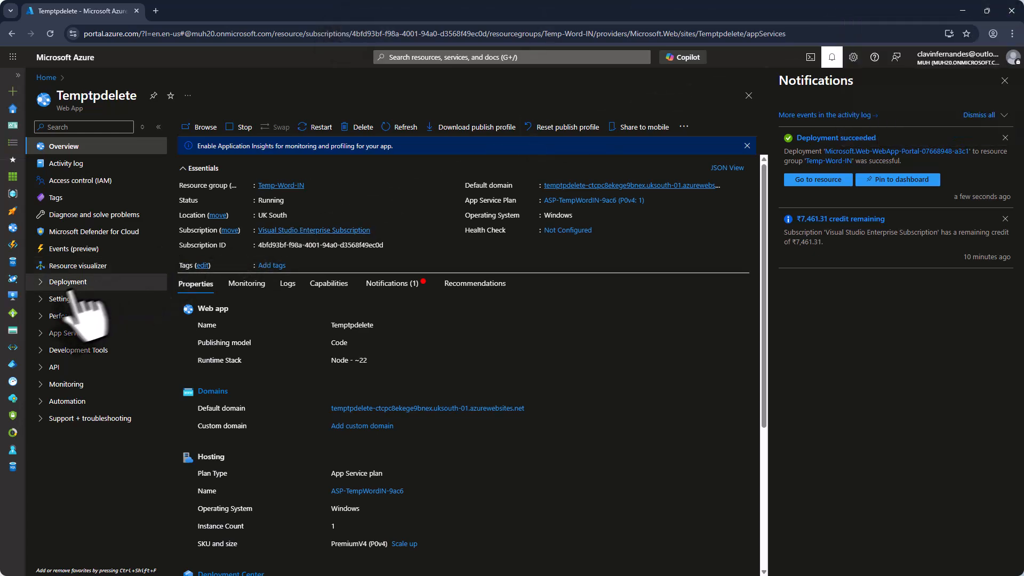
Step: In the Azure portal, add the environment variable SCM_DO_BUILD_DURING_DEPLOYMENT with the value true to the Temptpdelete web app, without saving it as a browser password
{"action": "left_click", "coordinate": [47, 298]}
{"action": "left_click", "coordinate": [82, 319]}
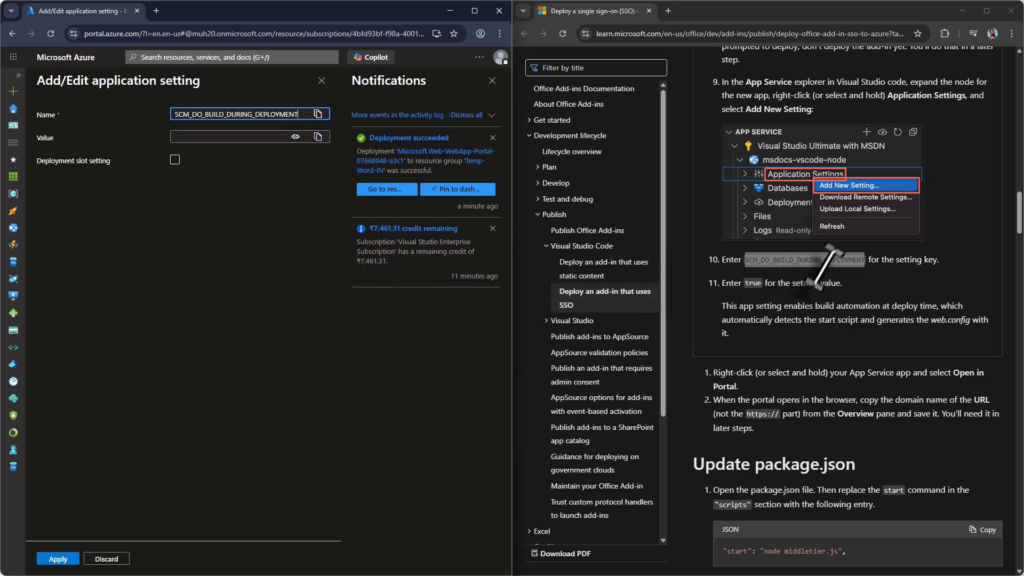
{"action": "double_click", "coordinate": [753, 283]}
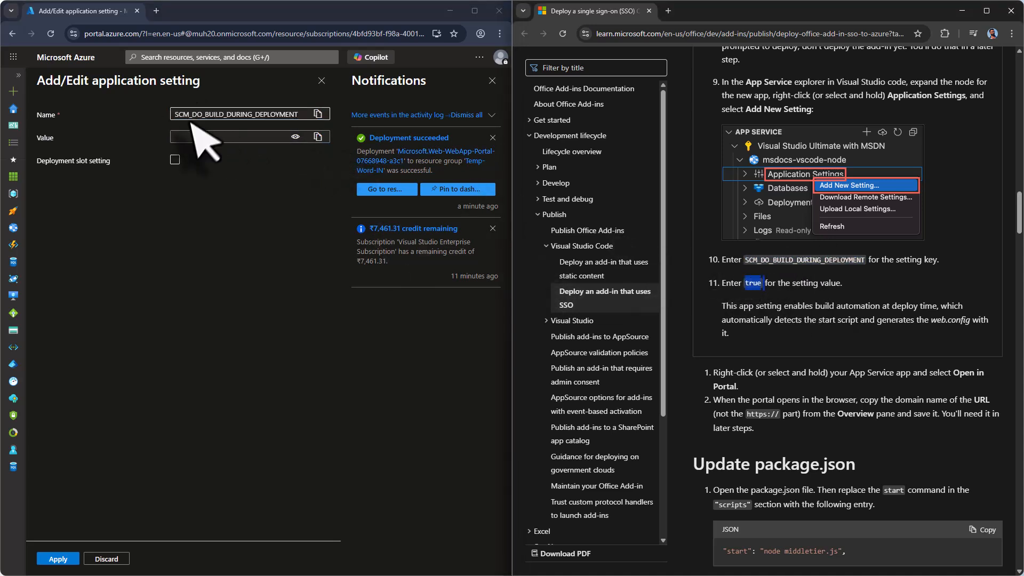
{"action": "left_click", "coordinate": [207, 138]}
{"action": "key", "text": "Return"}
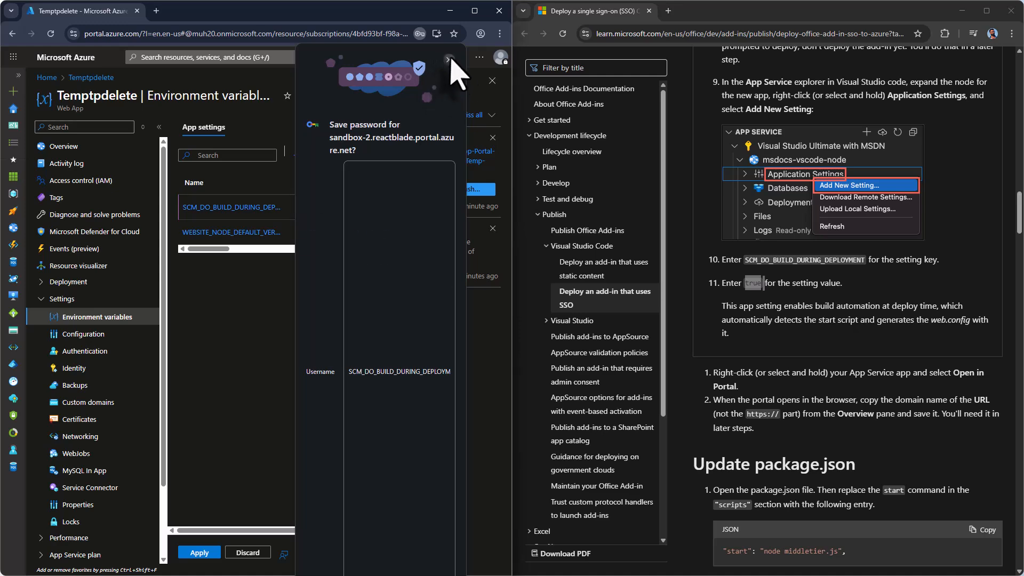
{"action": "left_click", "coordinate": [449, 59]}
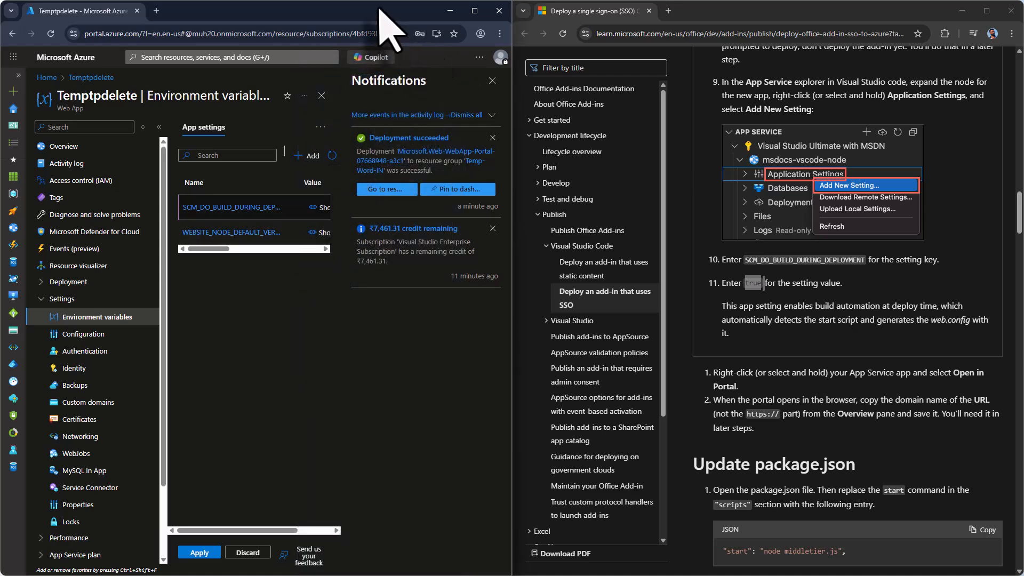
Step: Return to VS Code, browse the Temptpdelete web app's site to check it, and close the page again
{"action": "left_click", "coordinate": [449, 11]}
{"action": "scroll", "coordinate": [838, 182], "scroll_direction": "up", "scroll_amount": 8}
{"action": "scroll", "coordinate": [838, 183], "scroll_direction": "down", "scroll_amount": 8}
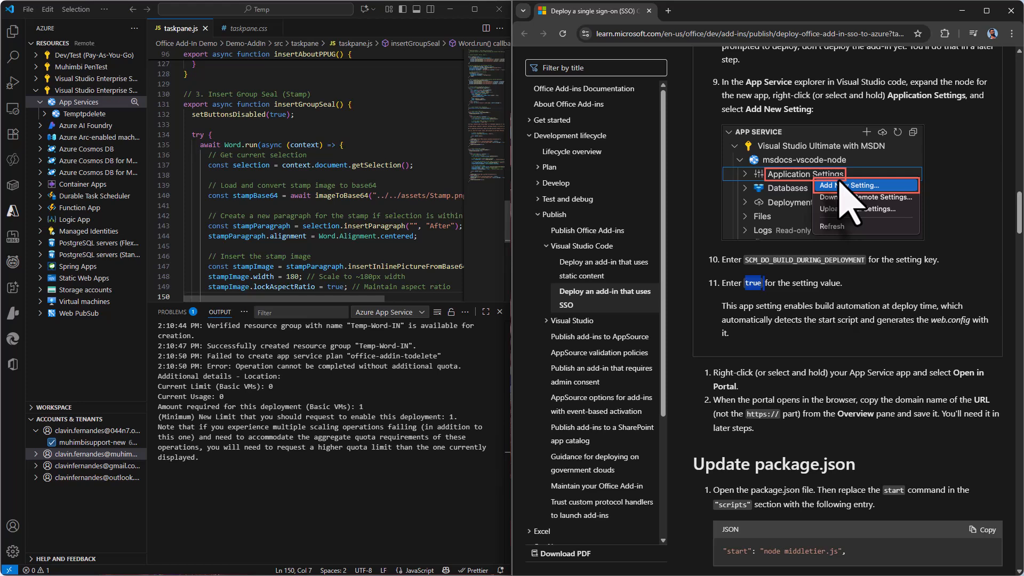
{"action": "scroll", "coordinate": [840, 182], "scroll_direction": "down", "scroll_amount": 3}
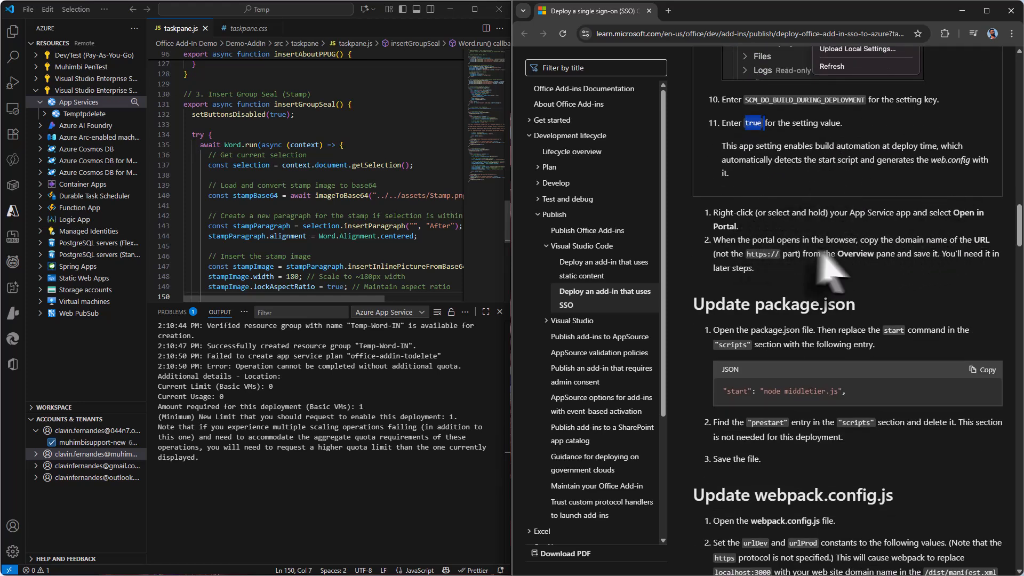
{"action": "right_click", "coordinate": [84, 114]}
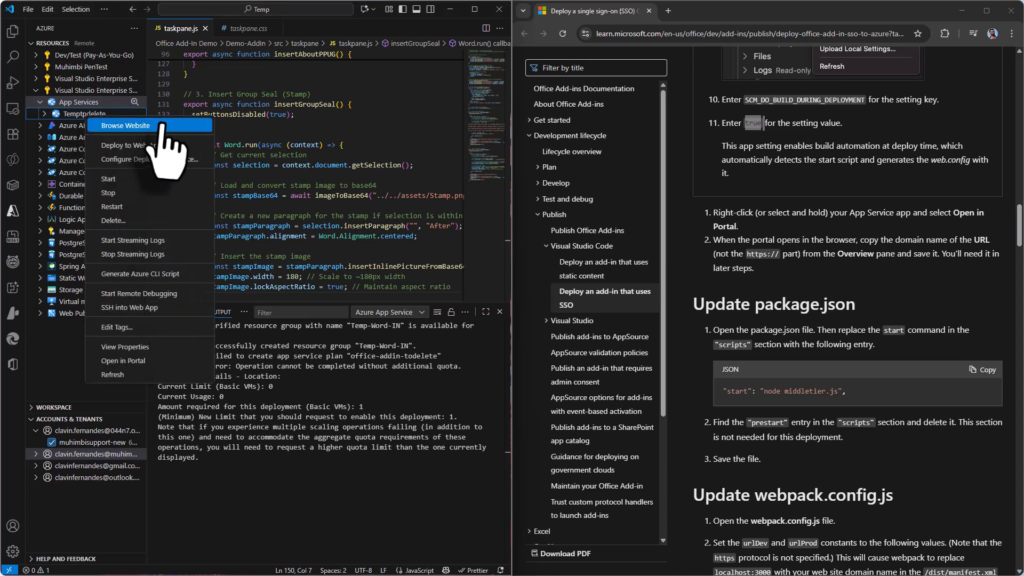
{"action": "key", "text": "Escape"}
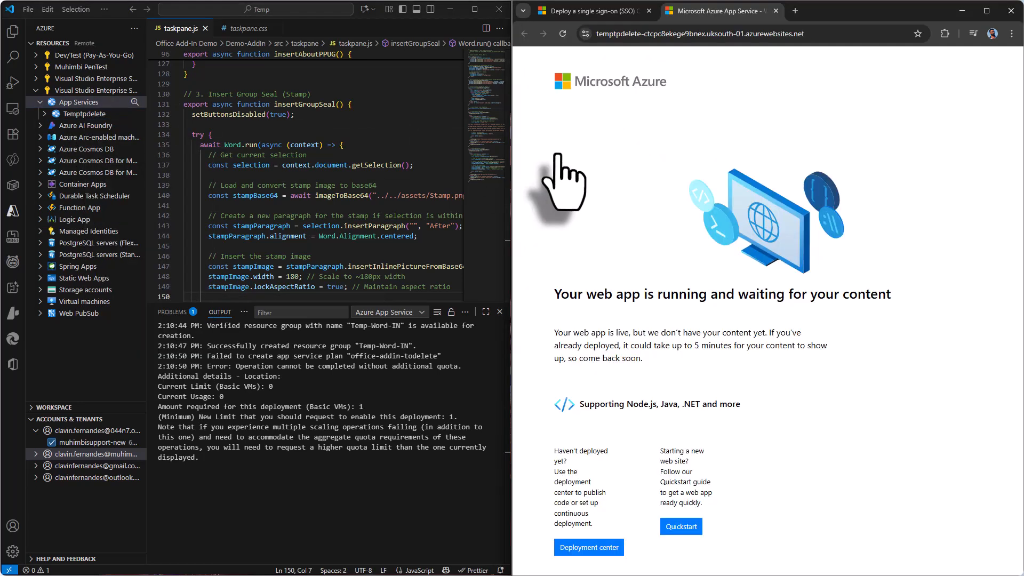
{"action": "left_click", "coordinate": [776, 11]}
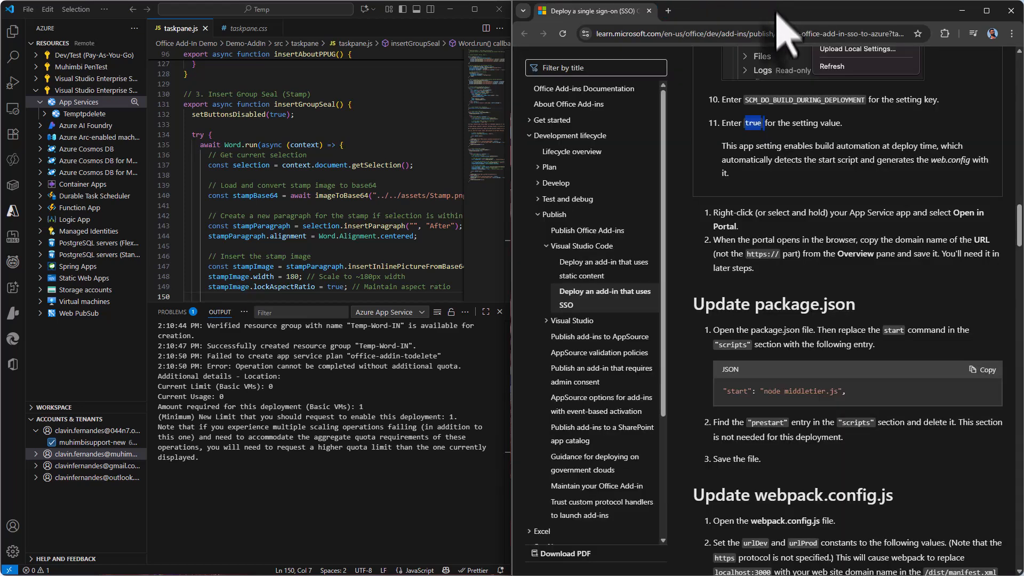
Step: Show the Demo-AddIn project files, collapse the src folder and open package.json
{"action": "scroll", "coordinate": [713, 232], "scroll_direction": "down", "scroll_amount": 1}
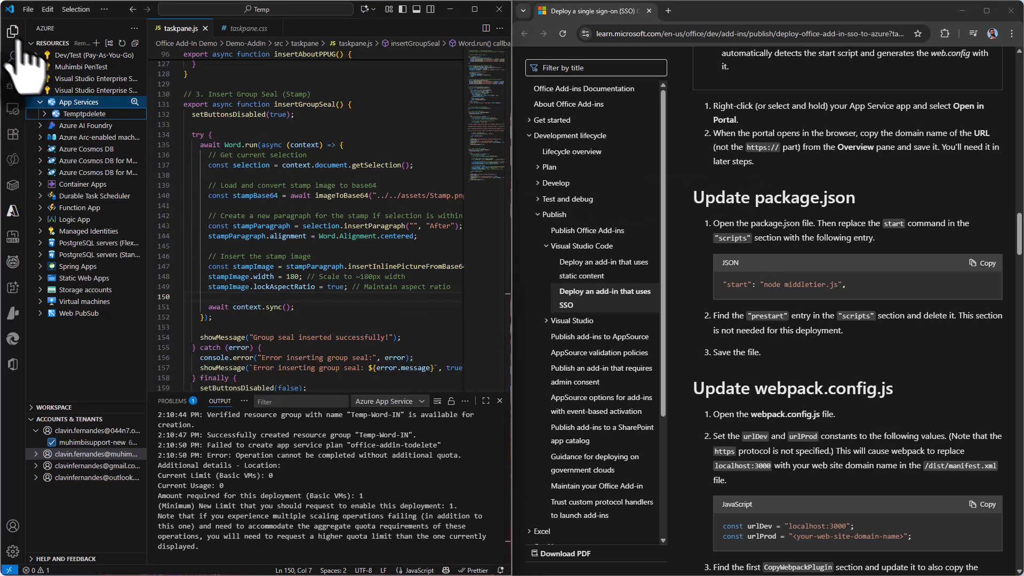
{"action": "left_click", "coordinate": [13, 33]}
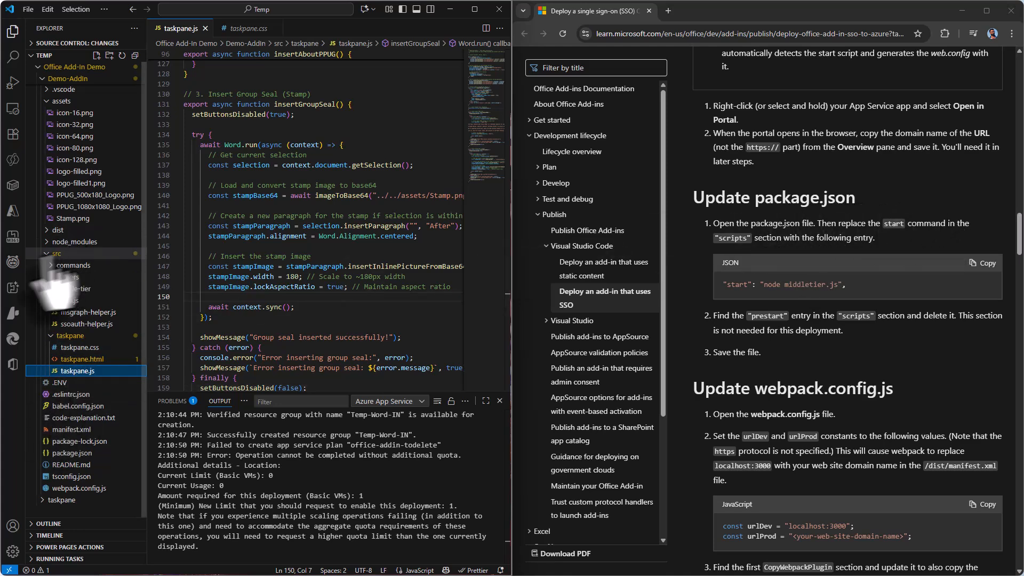
{"action": "left_click", "coordinate": [47, 255]}
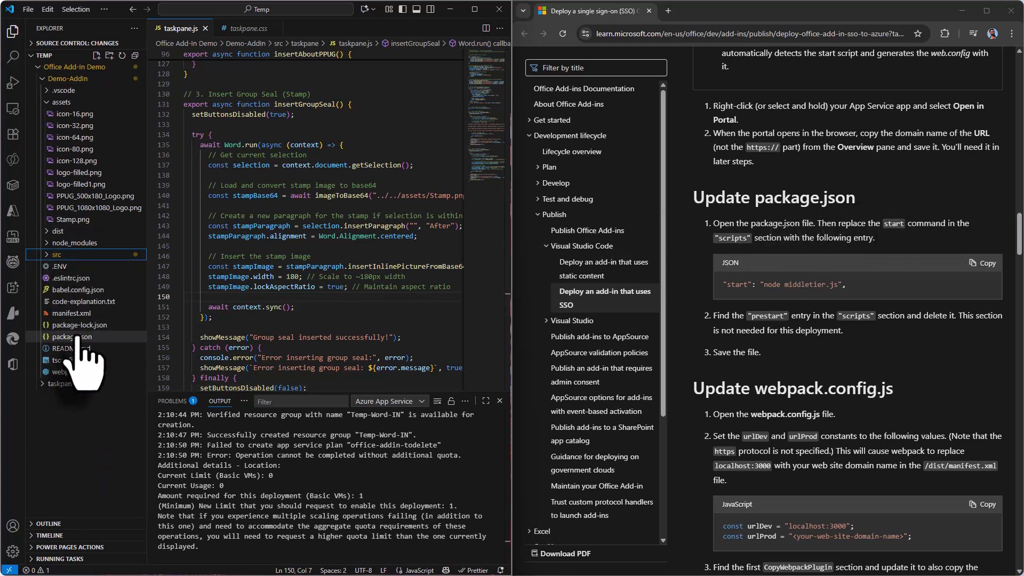
{"action": "left_click", "coordinate": [79, 337]}
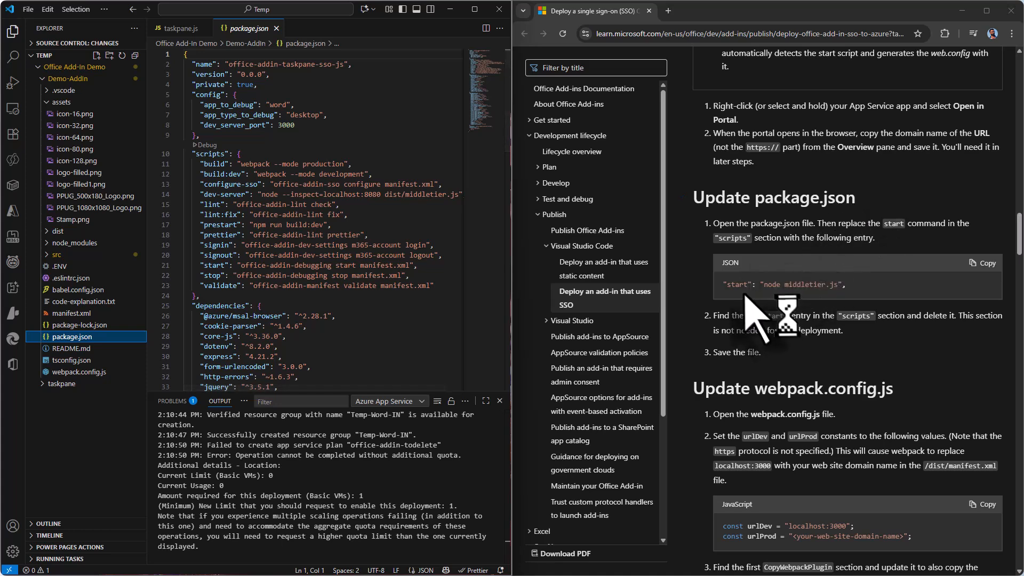
Step: Replace the start script in package.json with the article's entry "start": "node middletier.js", and save the file
{"action": "left_click", "coordinate": [254, 265]}
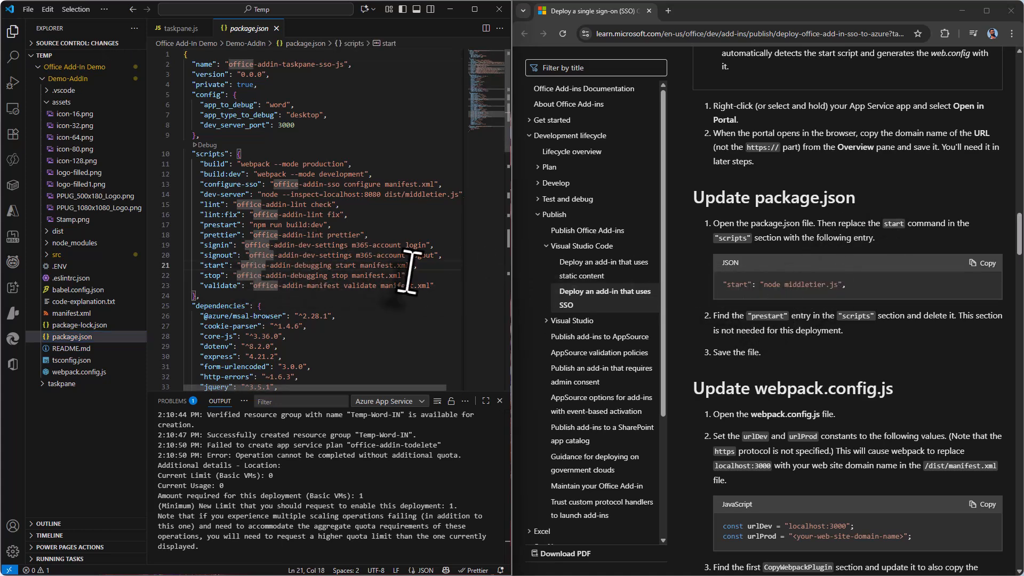
{"action": "left_click", "coordinate": [808, 288]}
{"action": "left_click_drag", "start_coordinate": [853, 286], "coordinate": [721, 288]}
{"action": "key", "text": "ctrl+c"}
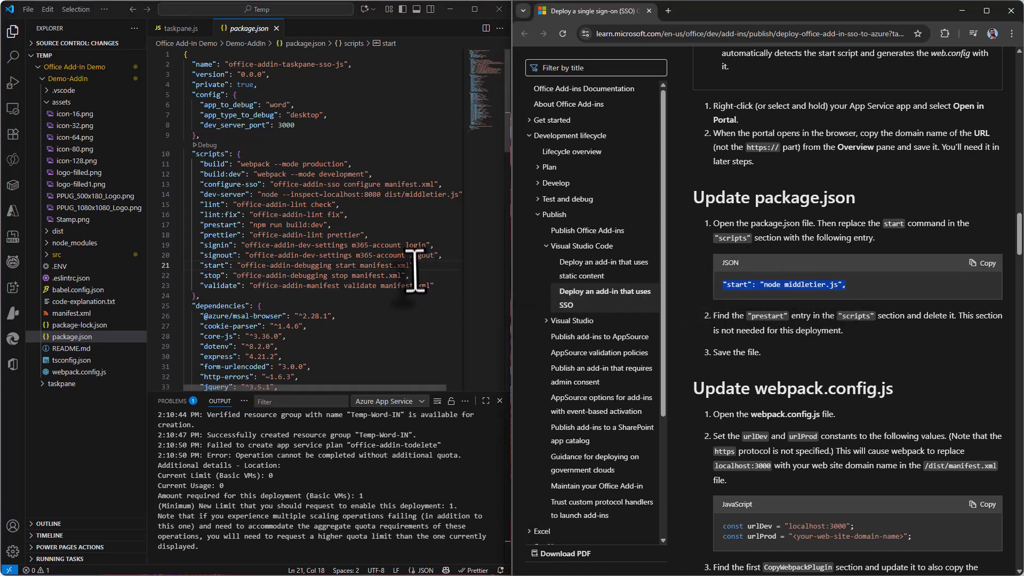
{"action": "left_click_drag", "start_coordinate": [417, 267], "coordinate": [201, 267]}
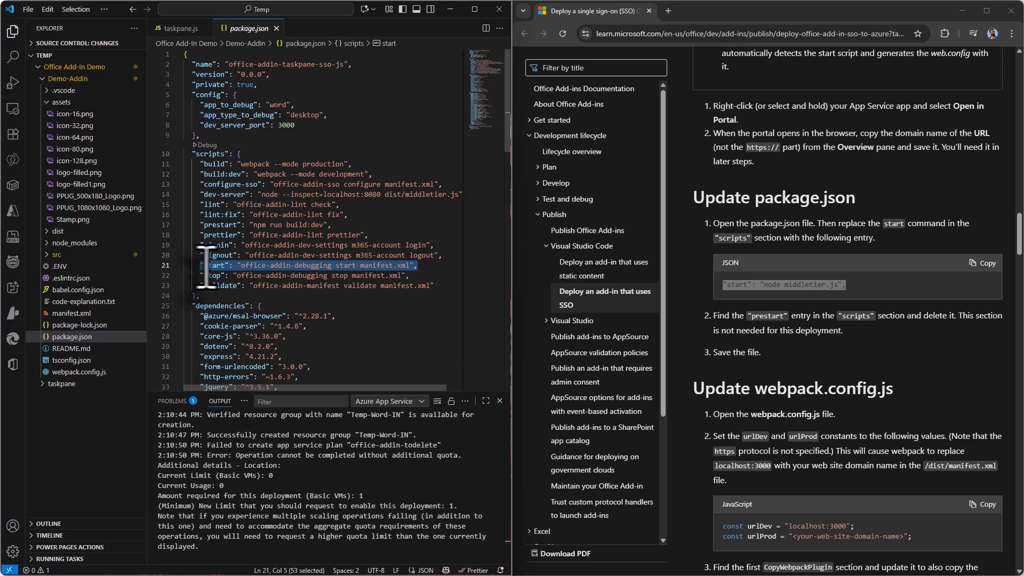
{"action": "key", "text": "ctrl+v"}
{"action": "left_click", "coordinate": [28, 9]}
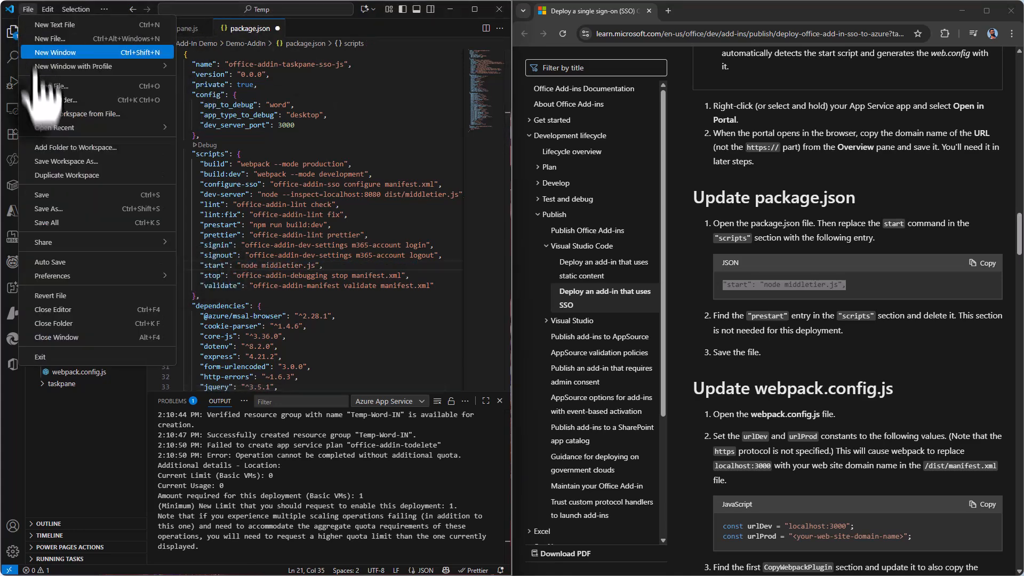
{"action": "left_click", "coordinate": [42, 195]}
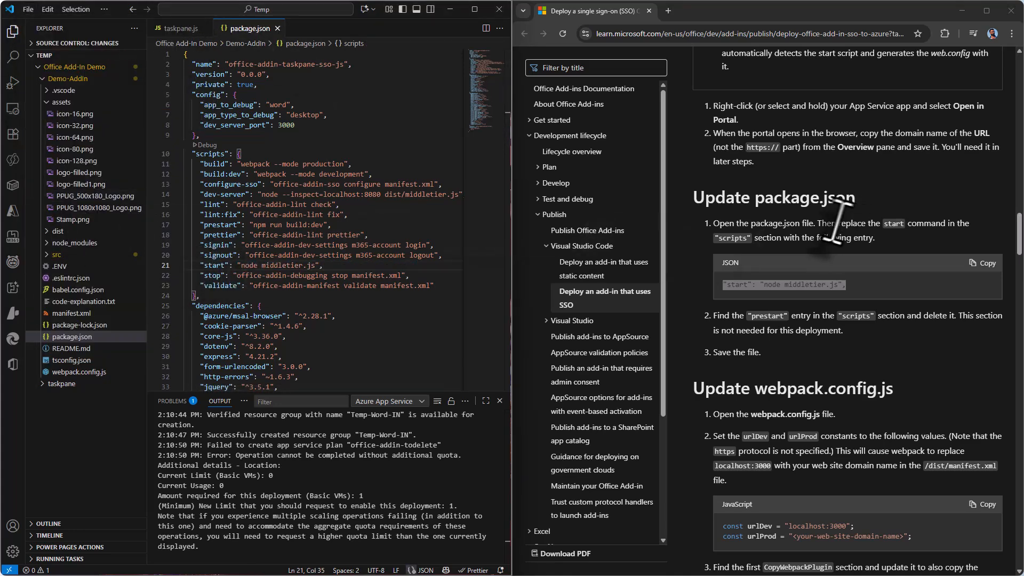
Step: Copy the entry name prestart from the article, find it in package.json and select its whole line in the scripts section
{"action": "scroll", "coordinate": [780, 265], "scroll_direction": "down", "scroll_amount": 1}
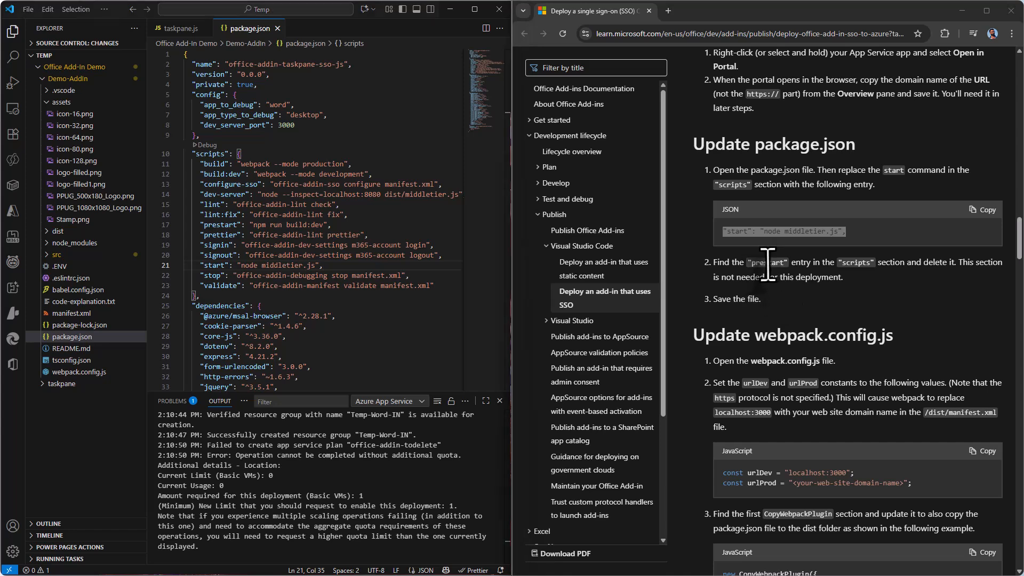
{"action": "double_click", "coordinate": [767, 262]}
{"action": "key", "text": "ctrl+c"}
{"action": "key", "text": "alt+Tab"}
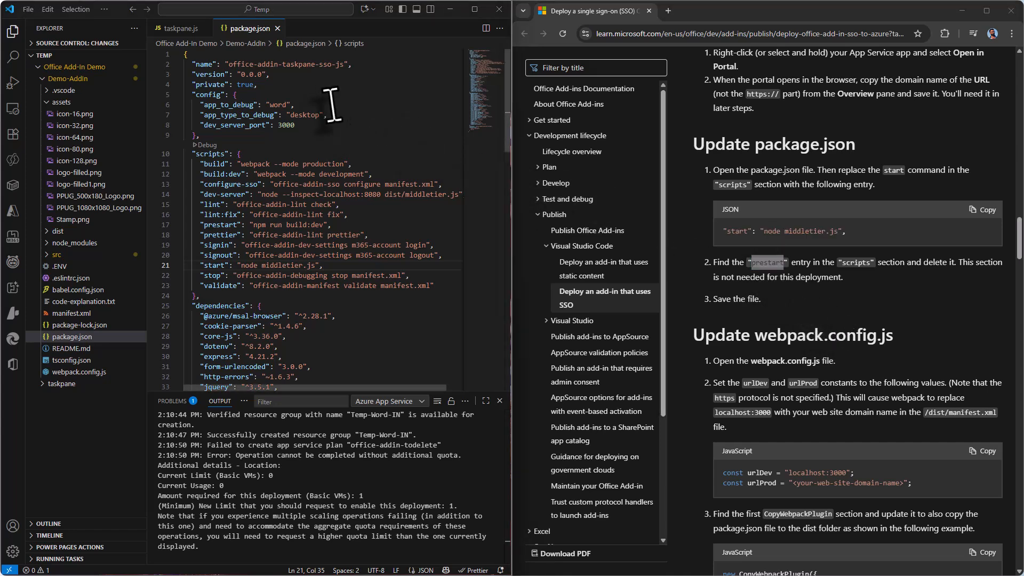
{"action": "key", "text": "ctrl+f"}
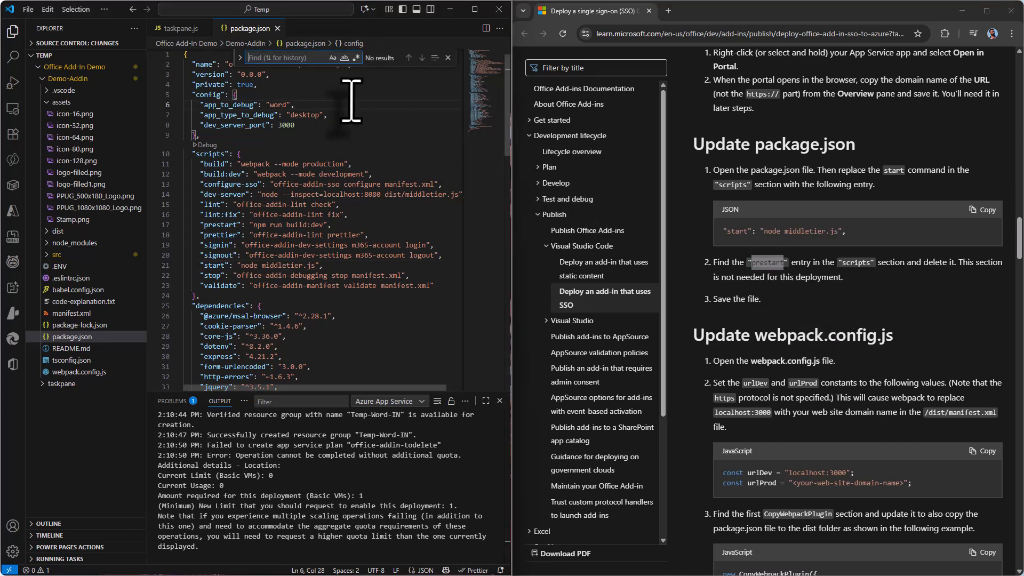
{"action": "key", "text": "ctrl+v"}
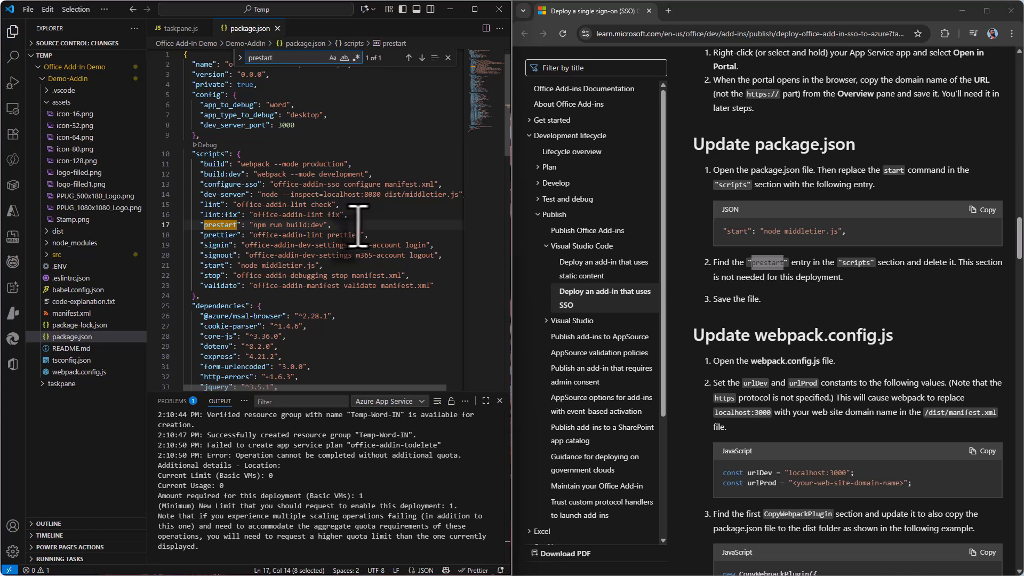
{"action": "left_click_drag", "start_coordinate": [356, 226], "coordinate": [182, 228]}
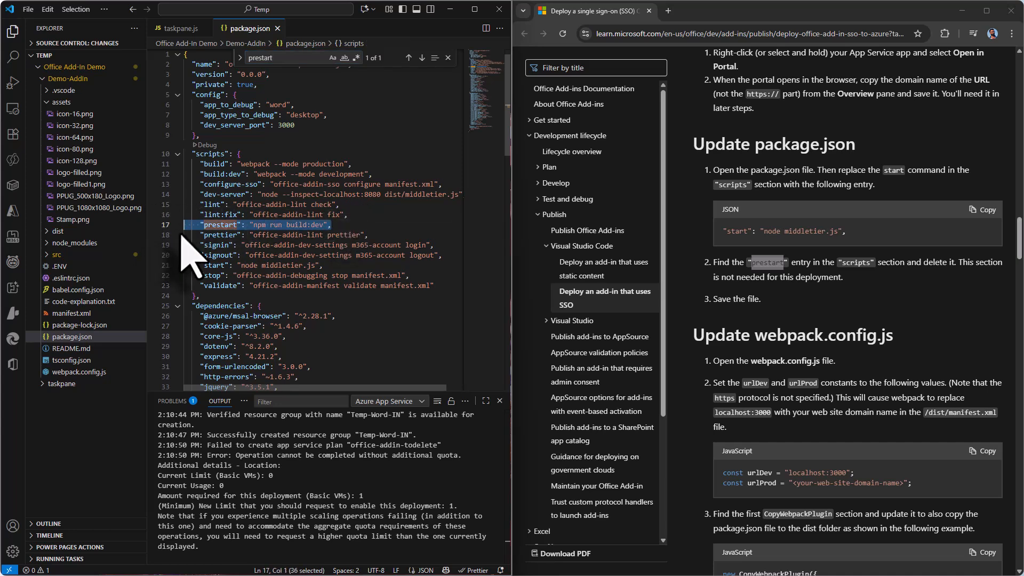
{"action": "key", "text": "BackSpace"}
{"action": "key", "text": "BackSpace"}
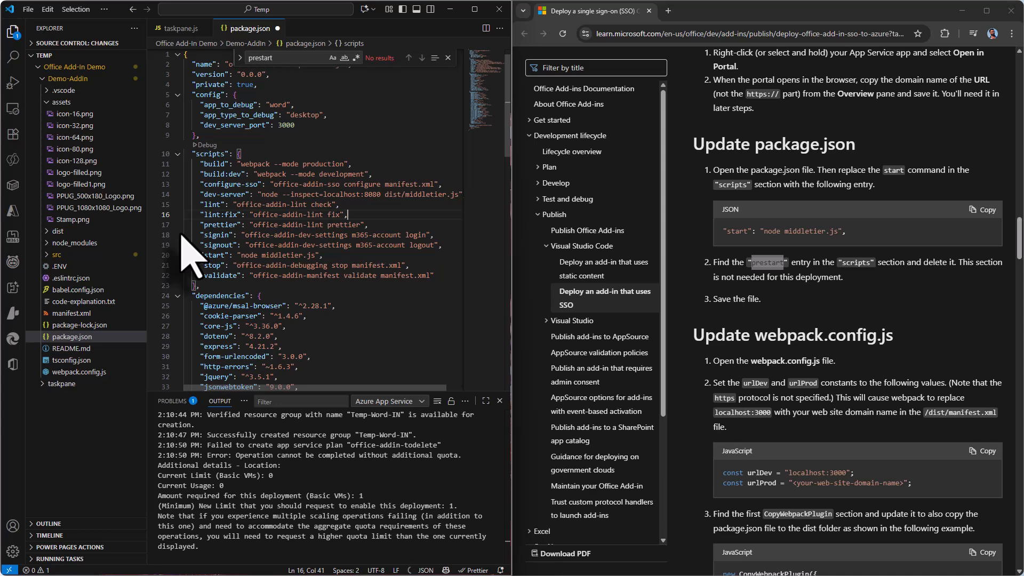
{"action": "key", "text": "ctrl+z"}
{"action": "key", "text": "ctrl+z"}
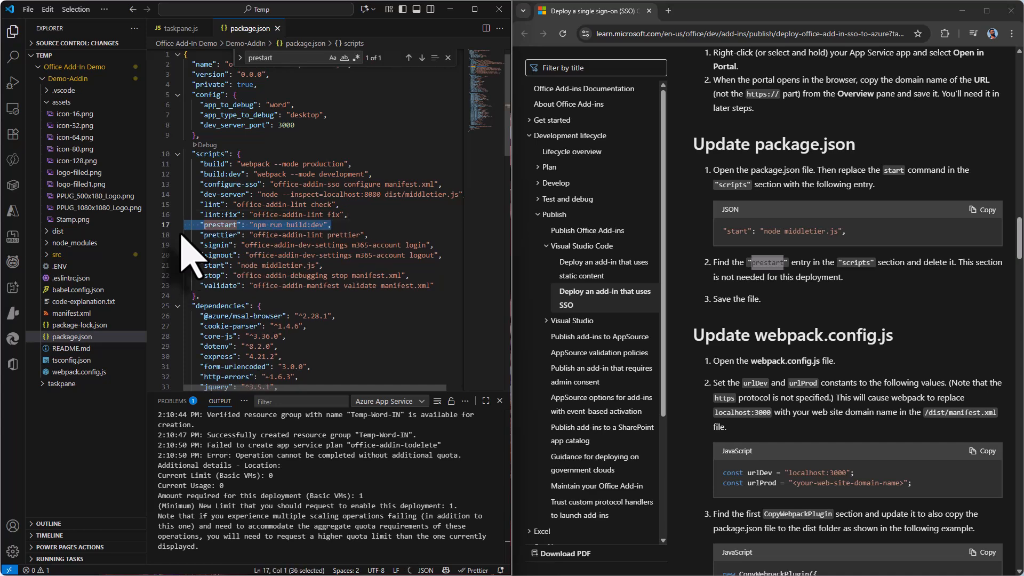
Step: Delete the selected prestart entry together with its empty line and save package.json
{"action": "key", "text": "BackSpace"}
{"action": "key", "text": "BackSpace"}
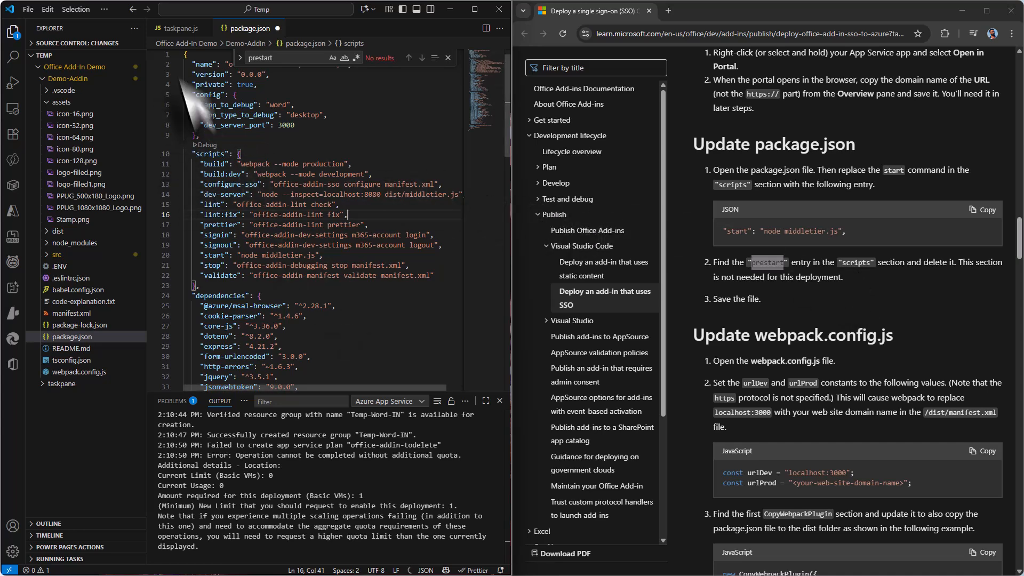
{"action": "left_click", "coordinate": [28, 9]}
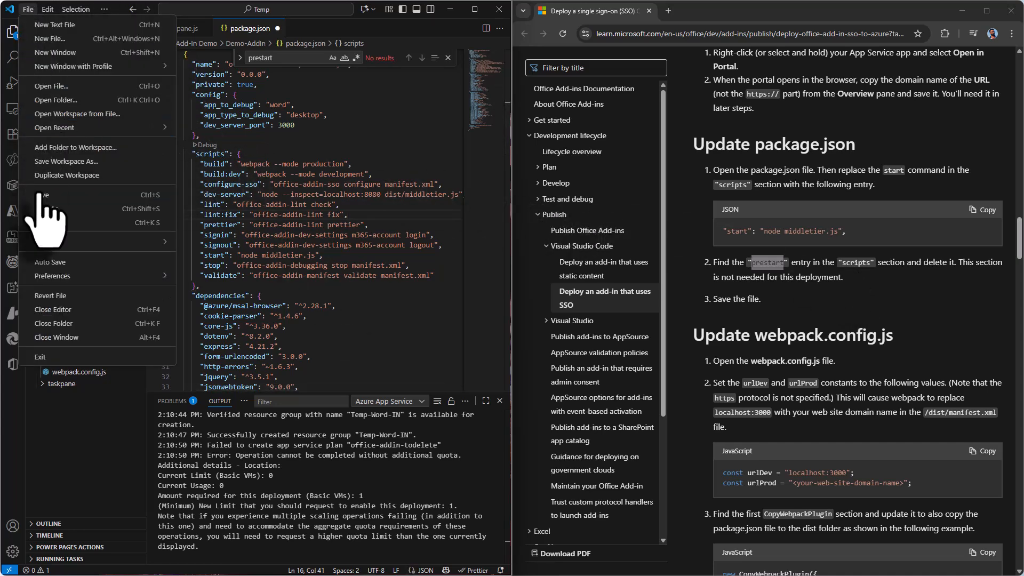
{"action": "left_click", "coordinate": [45, 195]}
Step: Open webpack.config.js and bring up the article's instructions for the urlDev and urlProd constants
{"action": "scroll", "coordinate": [844, 235], "scroll_direction": "down", "scroll_amount": 3}
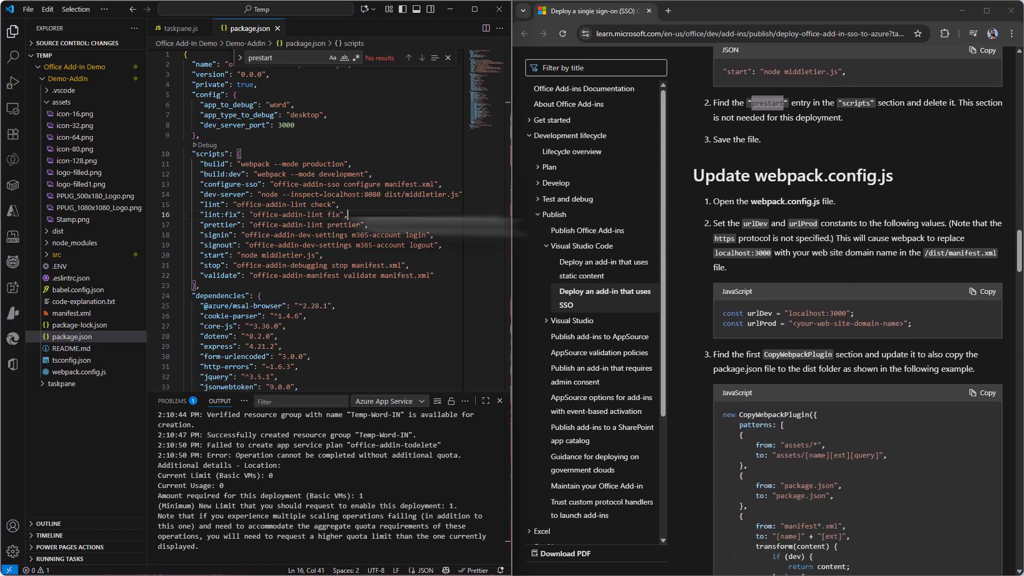
{"action": "scroll", "coordinate": [832, 208], "scroll_direction": "up", "scroll_amount": 3}
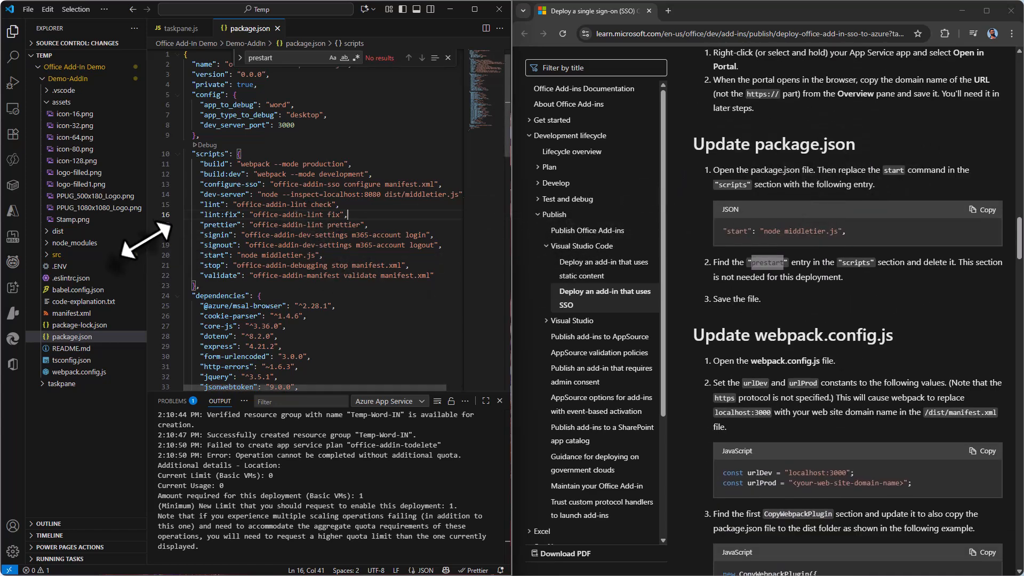
{"action": "left_click", "coordinate": [86, 373]}
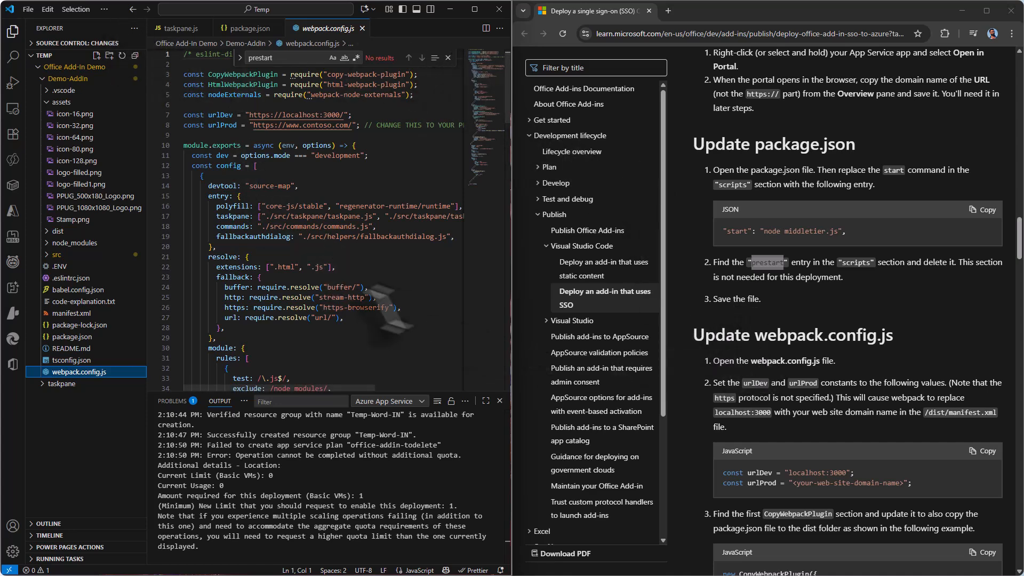
{"action": "scroll", "coordinate": [790, 290], "scroll_direction": "down", "scroll_amount": 1}
{"action": "scroll", "coordinate": [789, 291], "scroll_direction": "down", "scroll_amount": 1}
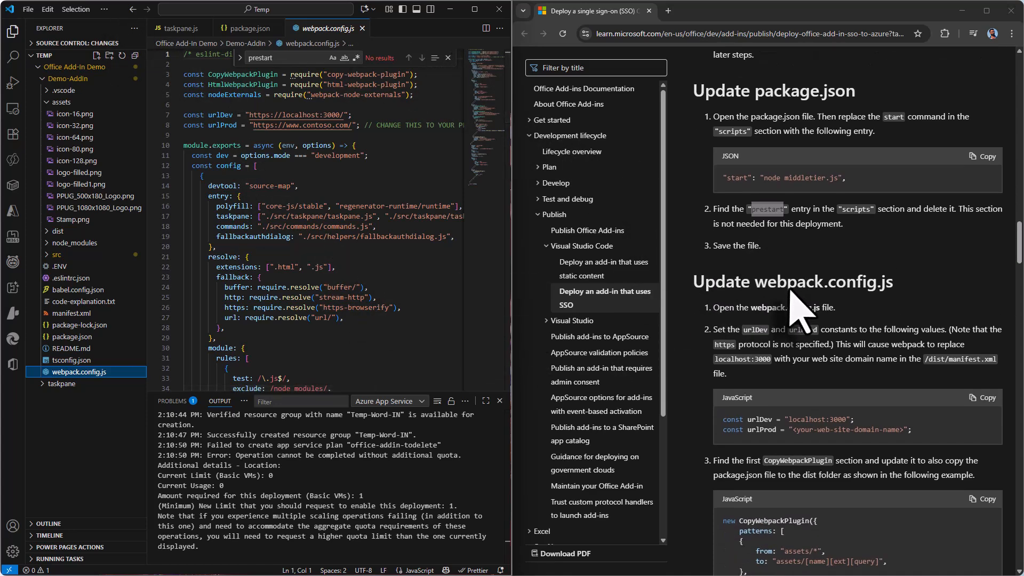
{"action": "left_click", "coordinate": [762, 424]}
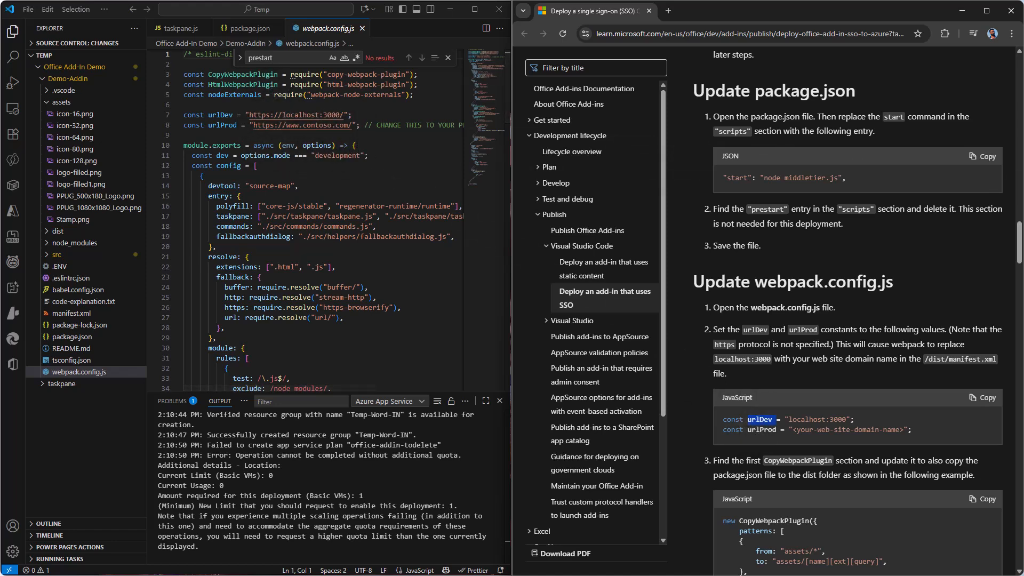
{"action": "key", "text": "alt+Tab"}
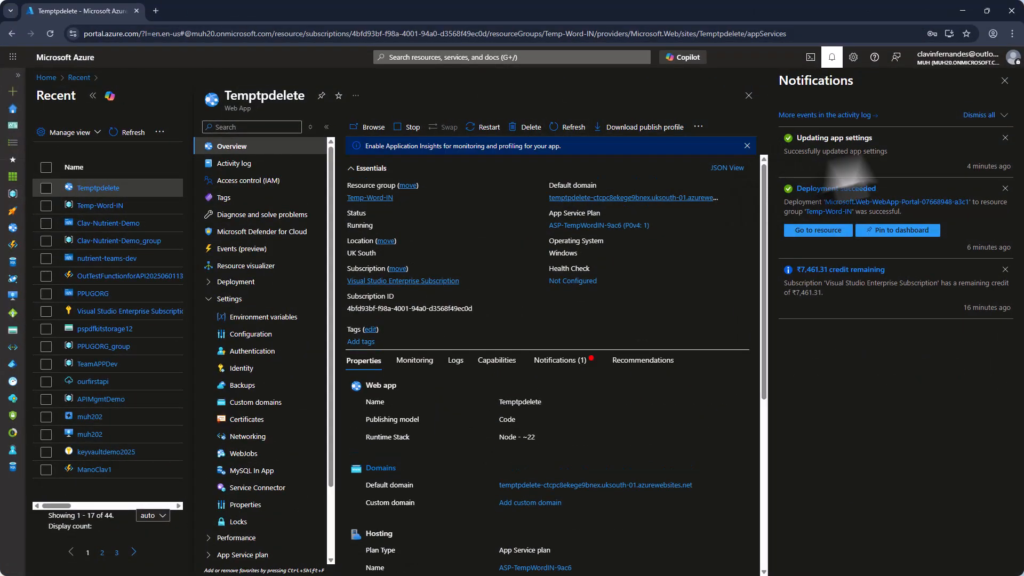
{"action": "left_click", "coordinate": [1005, 81]}
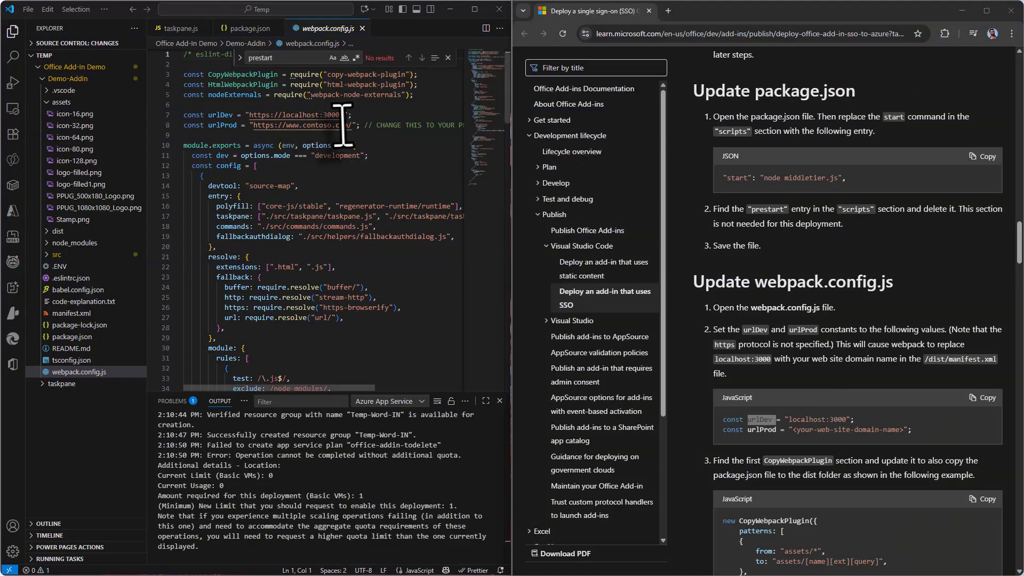
{"action": "left_click", "coordinate": [348, 125]}
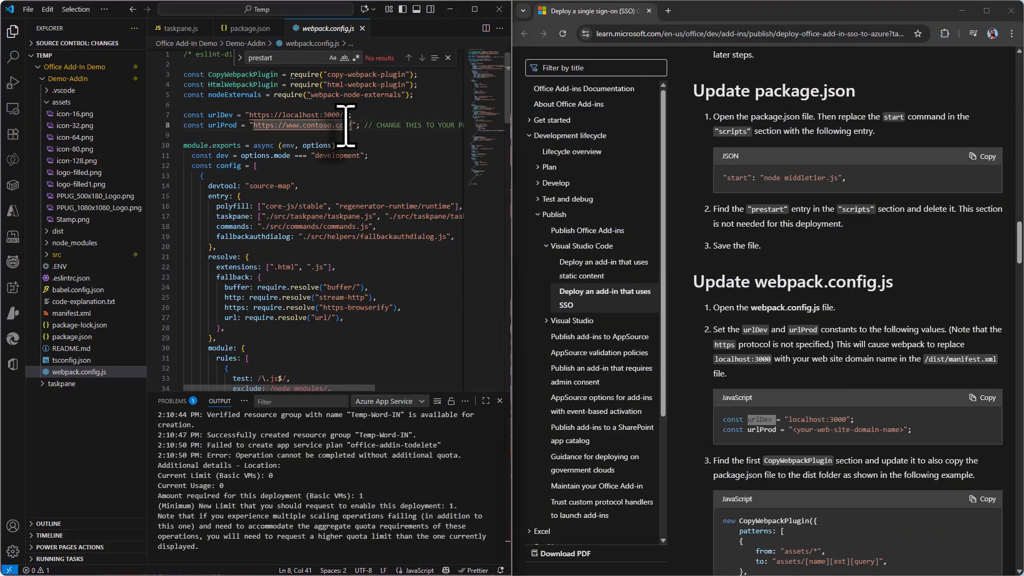
{"action": "left_click_drag", "start_coordinate": [350, 127], "coordinate": [280, 127]}
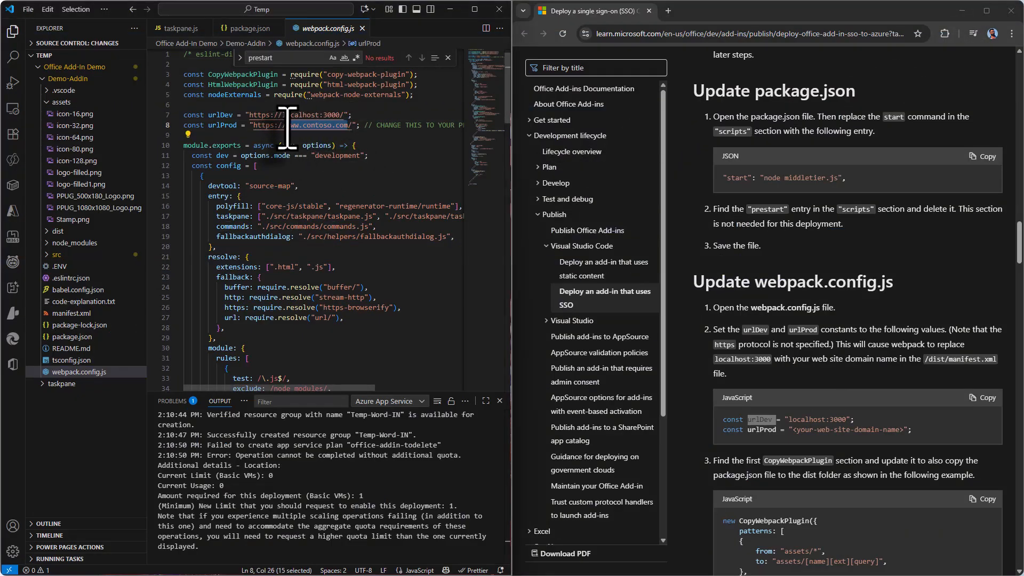
{"action": "key", "text": "ctrl+v"}
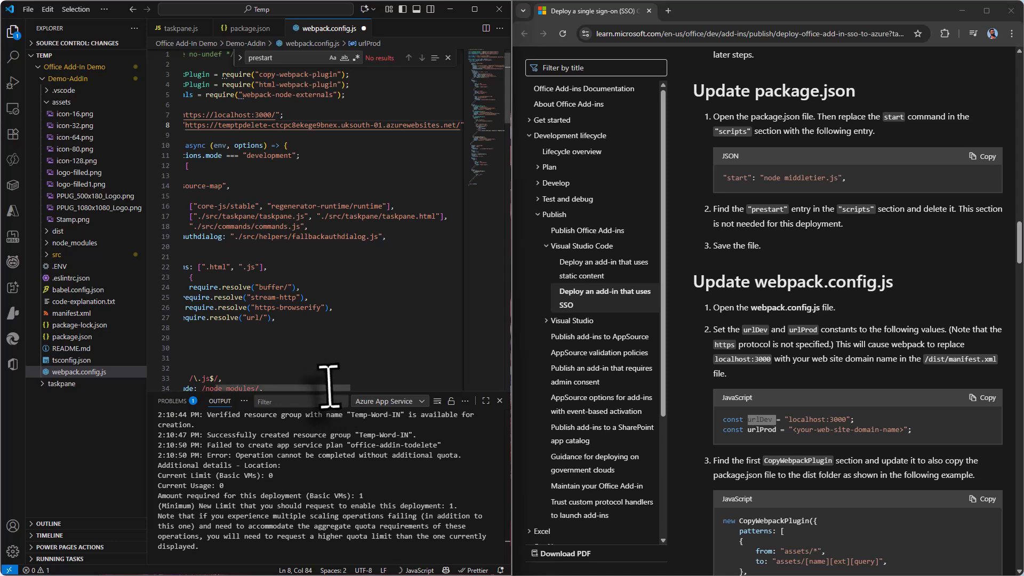
{"action": "scroll", "coordinate": [274, 343], "scroll_direction": "left", "scroll_amount": 5}
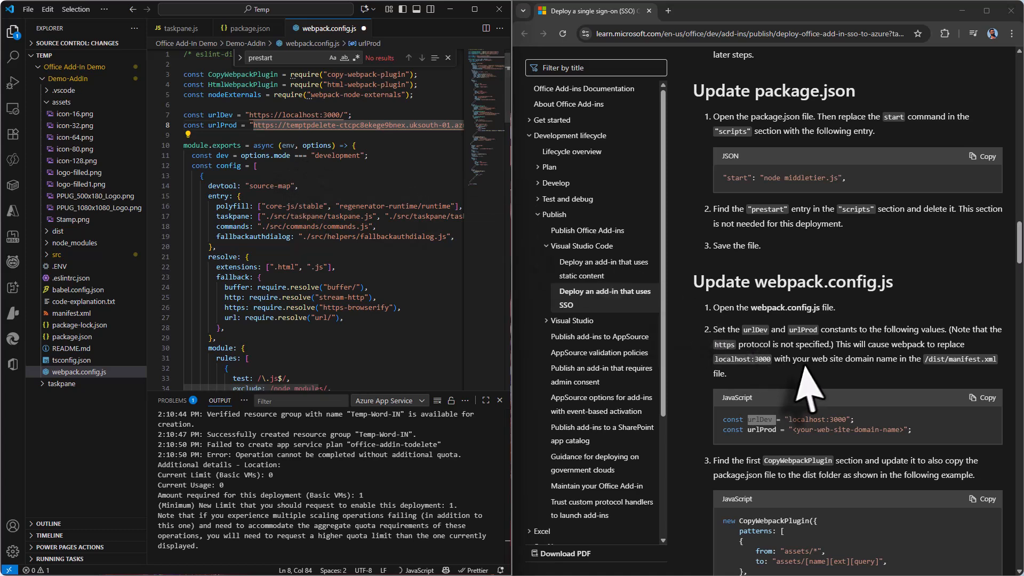
Step: Copy the name CopyWebpackPlugin from the article and find its first plugin section in webpack.config.js
{"action": "scroll", "coordinate": [816, 373], "scroll_direction": "down", "scroll_amount": 3}
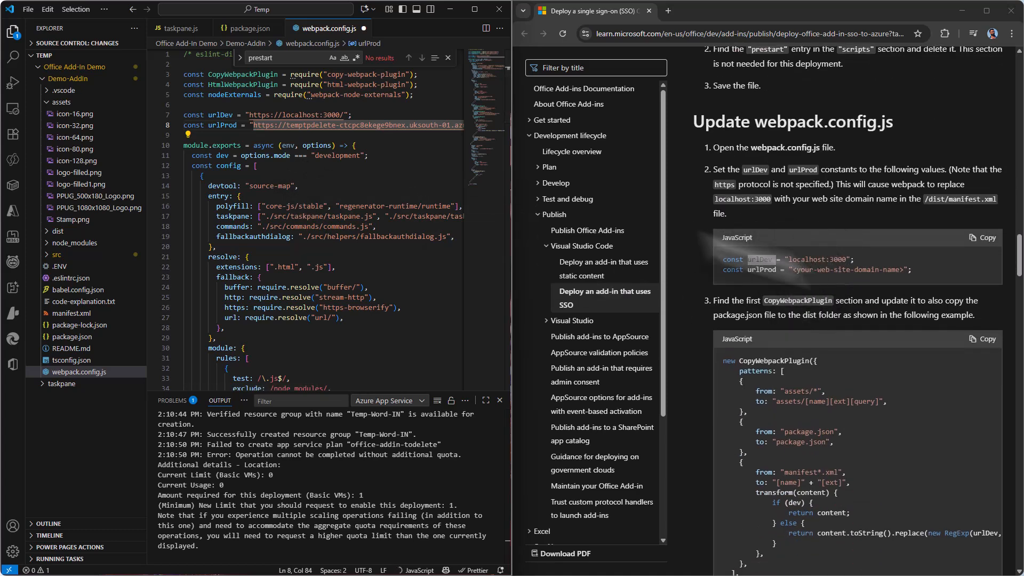
{"action": "scroll", "coordinate": [856, 274], "scroll_direction": "down", "scroll_amount": 2}
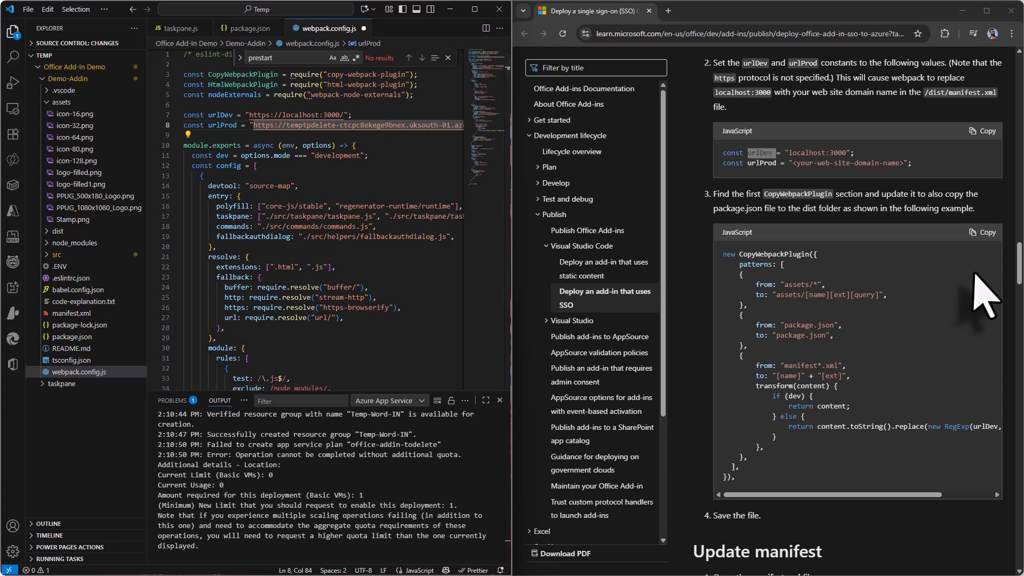
{"action": "left_click", "coordinate": [983, 233]}
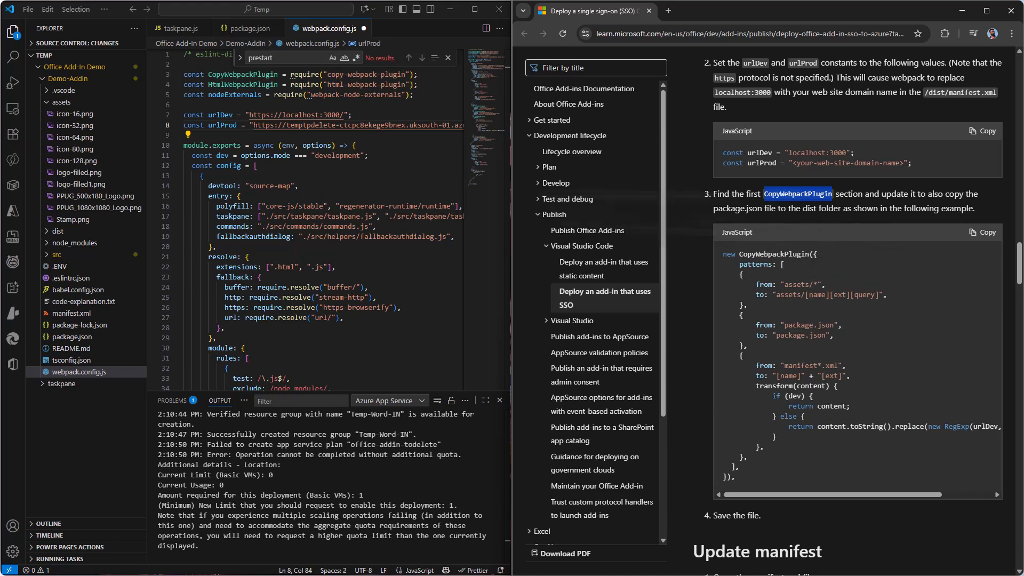
{"action": "left_click", "coordinate": [334, 167]}
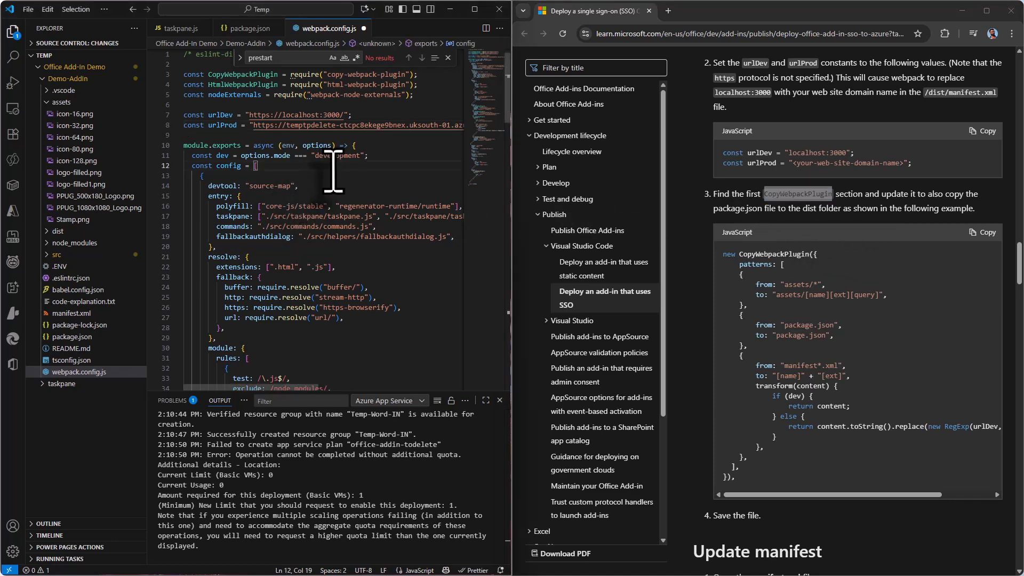
{"action": "key", "text": "ctrl+f"}
{"action": "key", "text": "ctrl+v"}
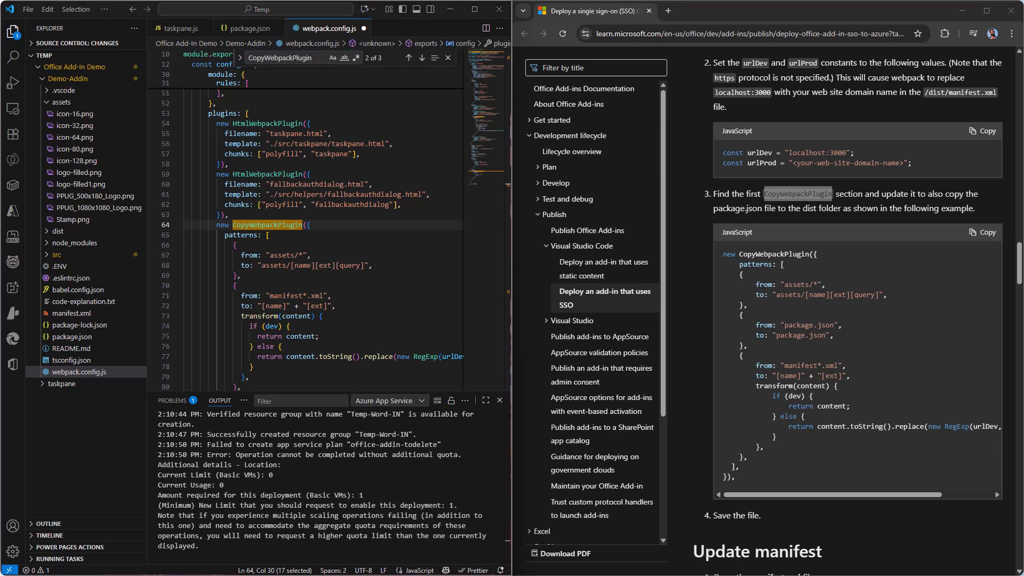
Step: Copy the article's CopyWebpackPlugin code and replace the first CopyWebpackPlugin section in webpack.config.js with it
{"action": "left_click", "coordinate": [982, 232]}
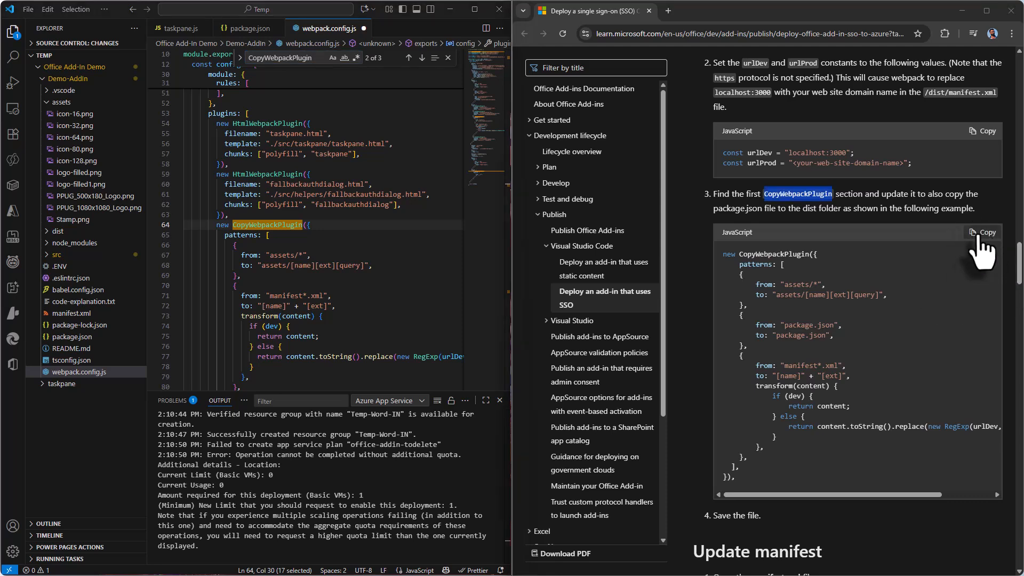
{"action": "left_click", "coordinate": [178, 225]}
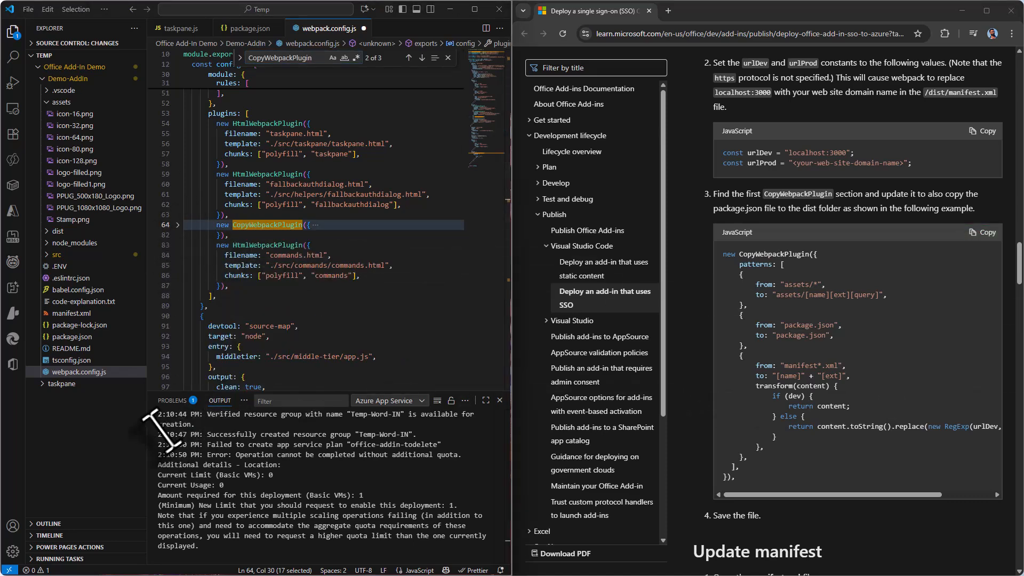
{"action": "left_click_drag", "start_coordinate": [178, 228], "coordinate": [183, 240]}
{"action": "key", "text": "ctrl+v"}
{"action": "scroll", "coordinate": [285, 317], "scroll_direction": "down", "scroll_amount": 3}
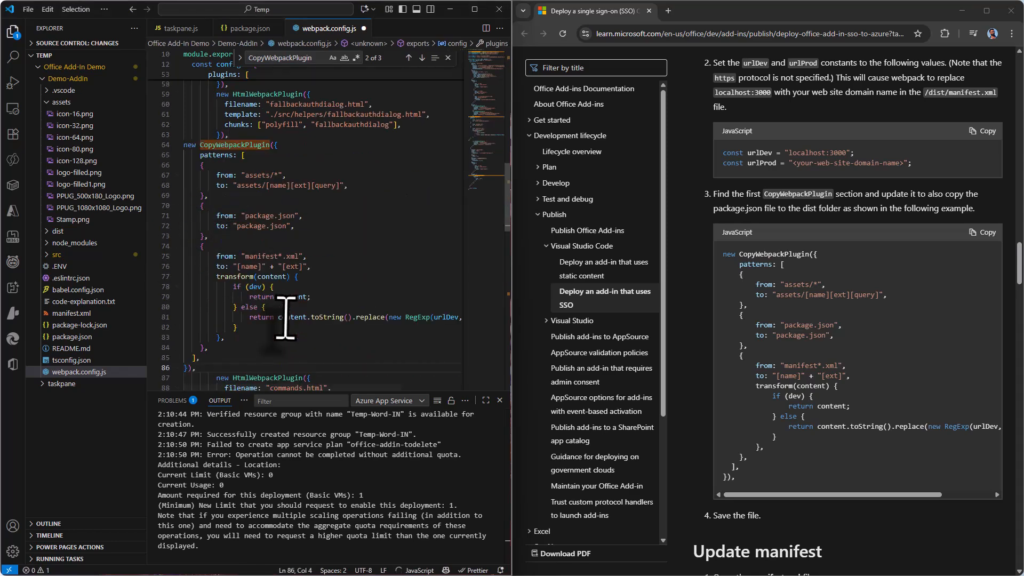
Step: Indent the pasted CopyWebpackPlugin block by four levels to match the surrounding plugins and save webpack.config.js
{"action": "left_click_drag", "start_coordinate": [213, 368], "coordinate": [172, 151]}
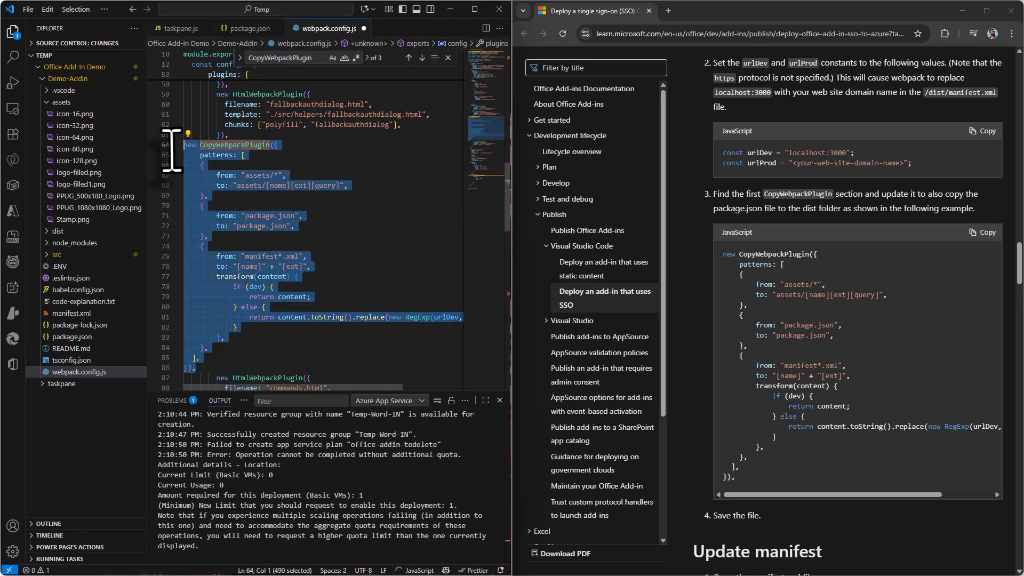
{"action": "key", "text": "Tab"}
{"action": "key", "text": "Tab"}
{"action": "key", "text": "Tab"}
{"action": "key", "text": "Tab"}
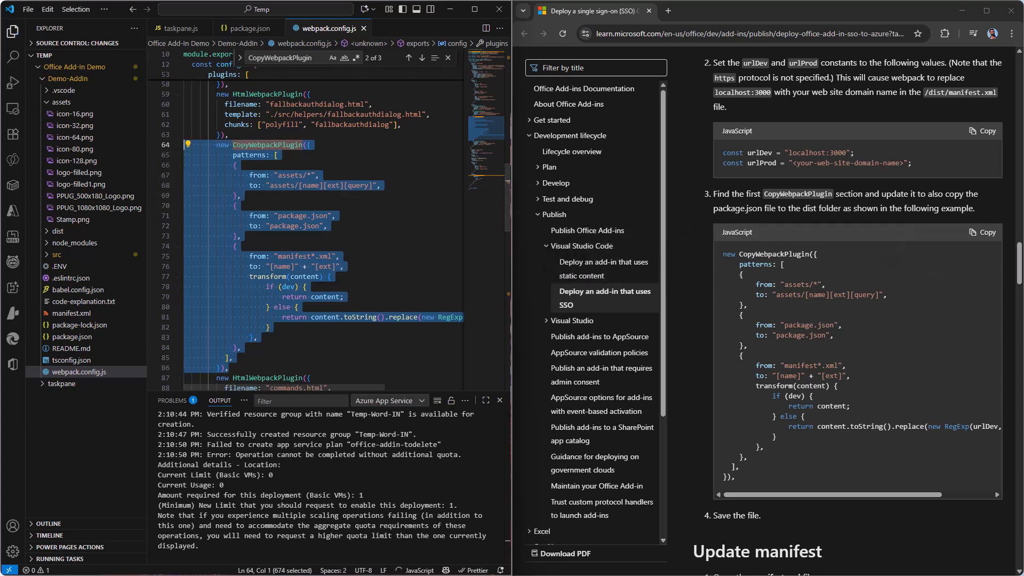
{"action": "left_click", "coordinate": [341, 215]}
{"action": "scroll", "coordinate": [341, 215], "scroll_direction": "down", "scroll_amount": 3}
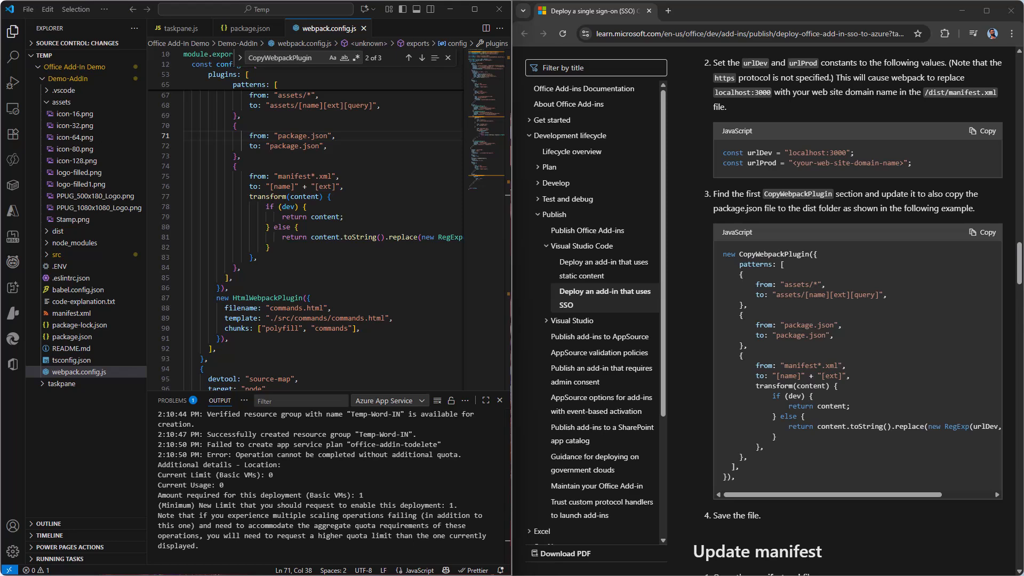
{"action": "scroll", "coordinate": [746, 320], "scroll_direction": "down", "scroll_amount": 3}
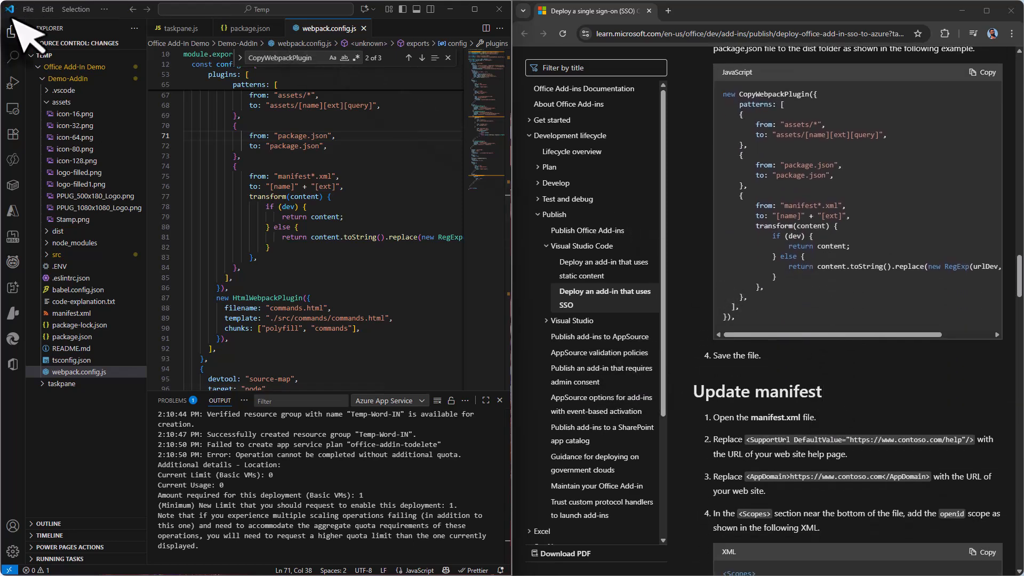
{"action": "left_click", "coordinate": [28, 9]}
{"action": "left_click", "coordinate": [51, 192]}
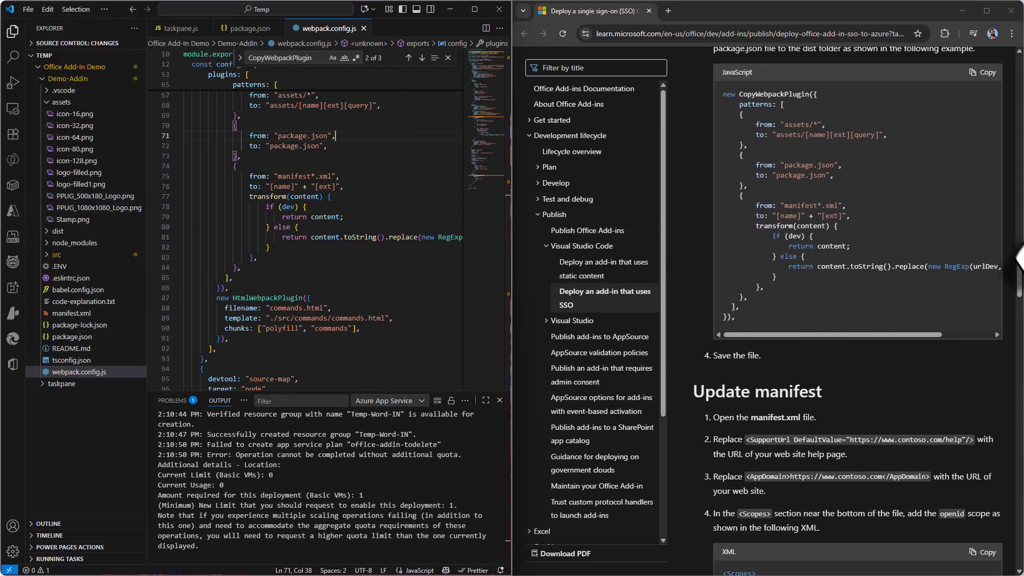
Step: Bring up the article's Update manifest instructions and open manifest.xml from the project
{"action": "scroll", "coordinate": [894, 244], "scroll_direction": "down", "scroll_amount": 3}
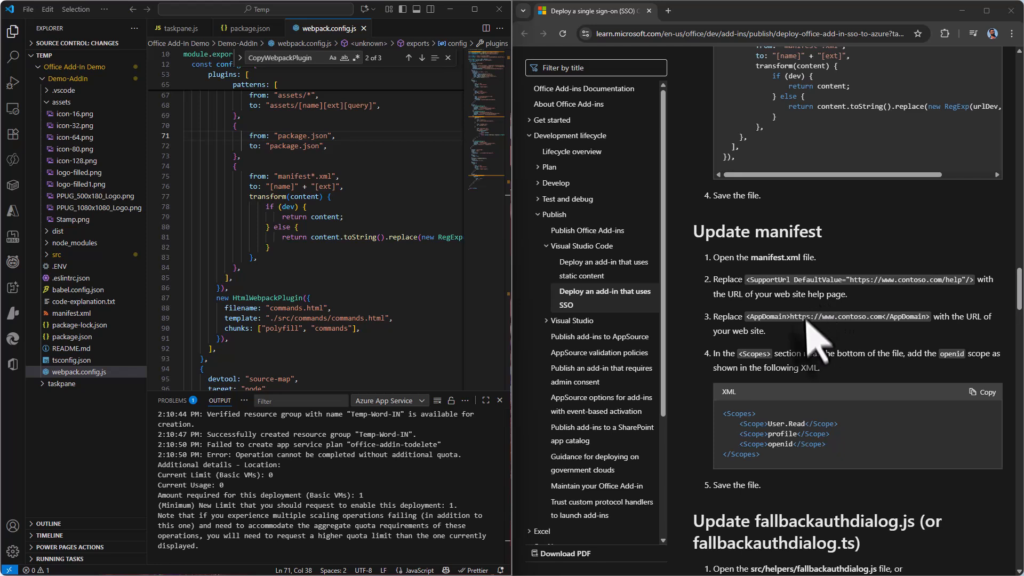
{"action": "left_click", "coordinate": [779, 284]}
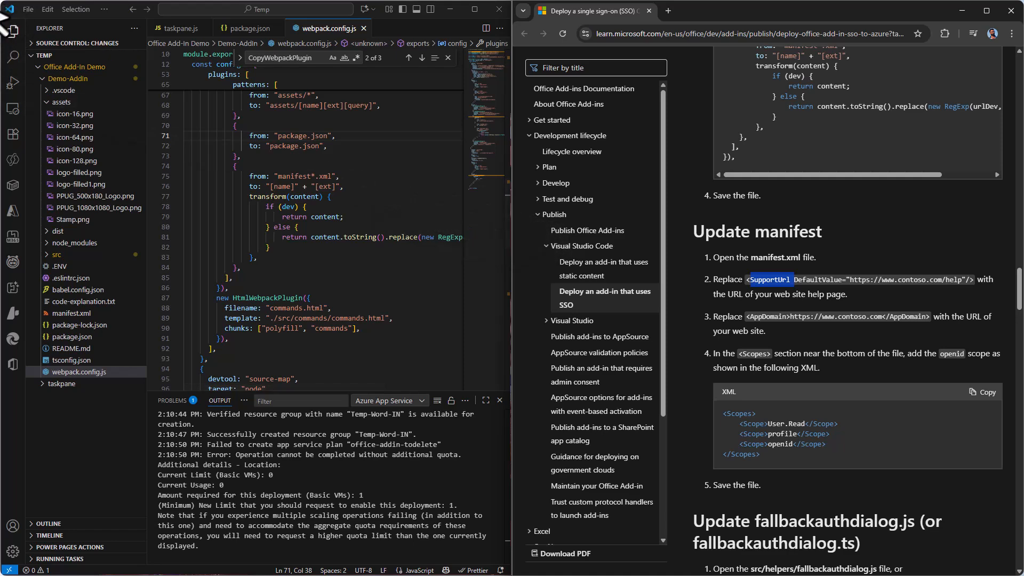
{"action": "left_click", "coordinate": [12, 31]}
{"action": "scroll", "coordinate": [238, 192], "scroll_direction": "up", "scroll_amount": 5}
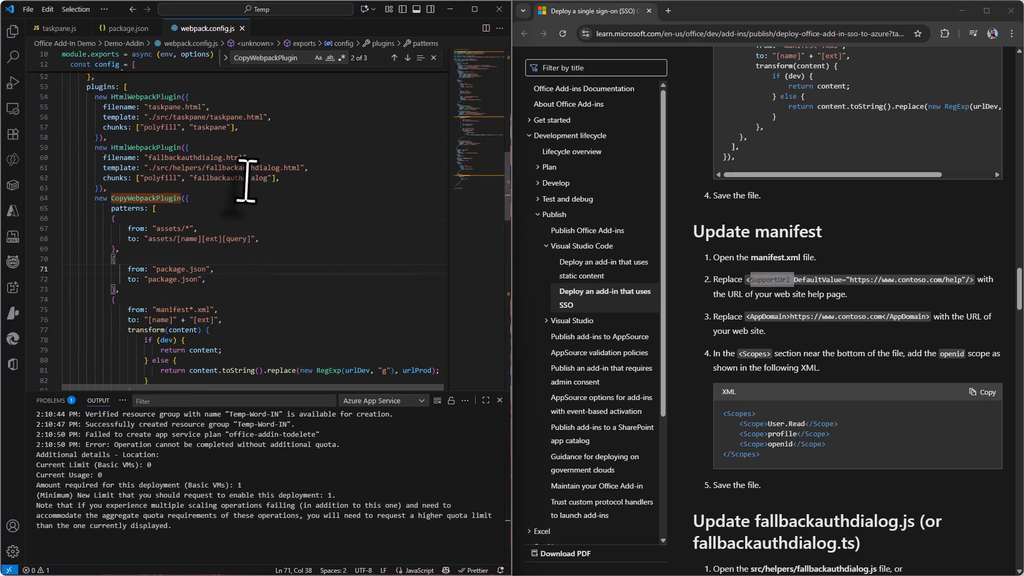
{"action": "left_click", "coordinate": [13, 30]}
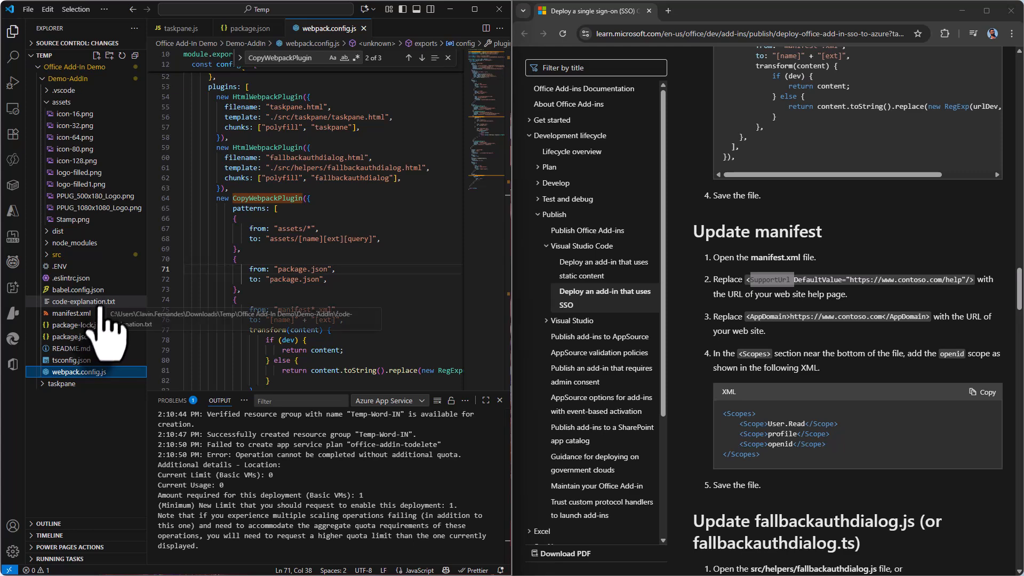
{"action": "left_click", "coordinate": [99, 315]}
{"action": "left_click", "coordinate": [13, 31]}
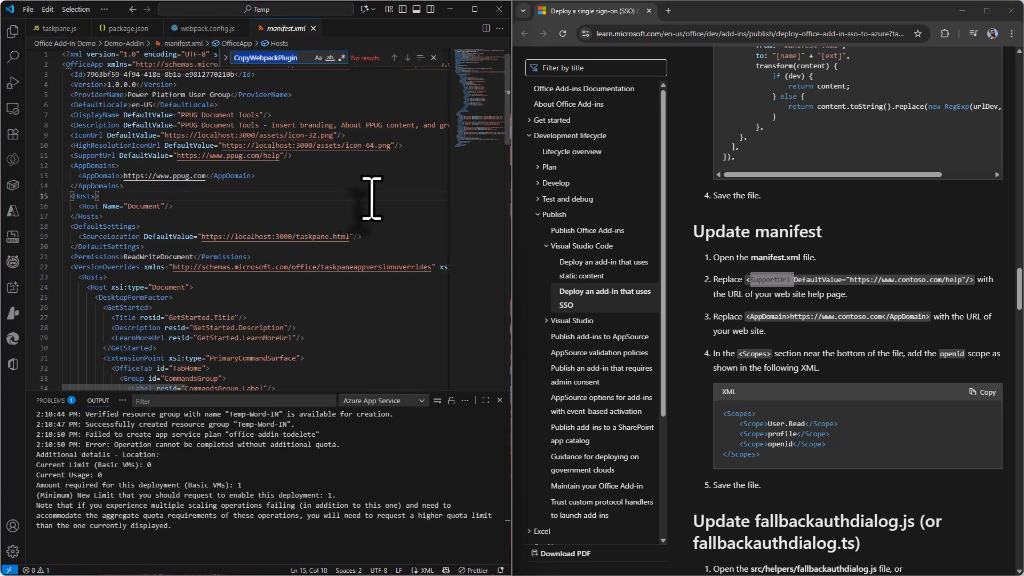
{"action": "key", "text": "ctrl+v"}
{"action": "key", "text": "BackSpace"}
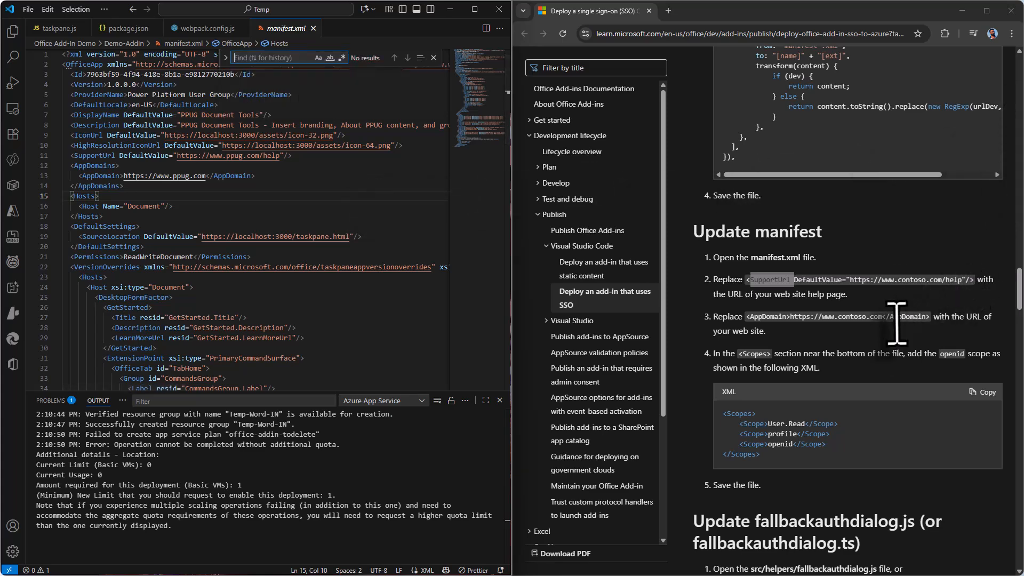
{"action": "double_click", "coordinate": [769, 280]}
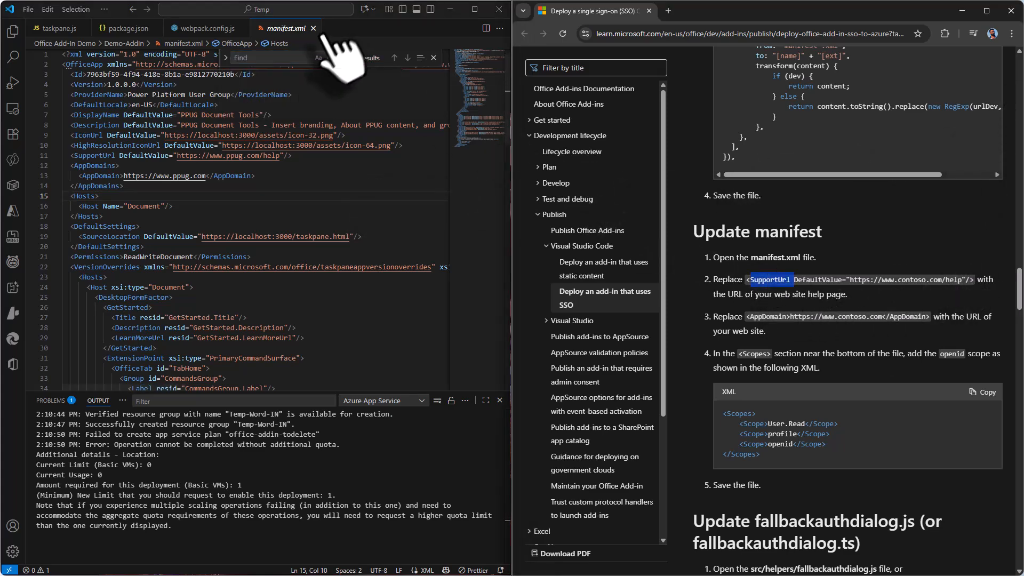
{"action": "left_click", "coordinate": [276, 58]}
{"action": "key", "text": "ctrl+v"}
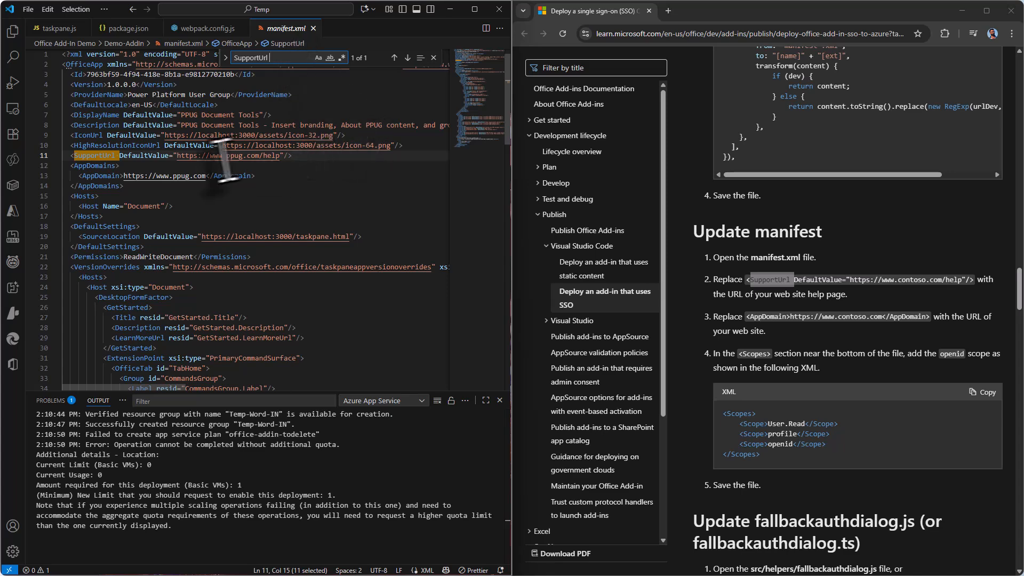
{"action": "left_click", "coordinate": [279, 156]}
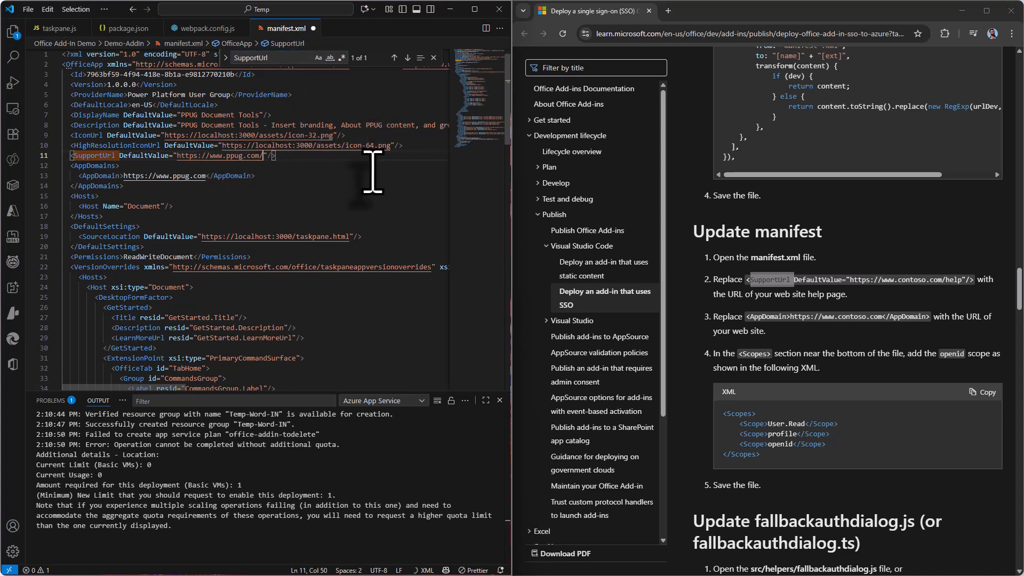
Step: Copy AppDomain from the article, find it in manifest.xml, and replace the URL inside the AppDomain element with the copied text
{"action": "left_click", "coordinate": [881, 261]}
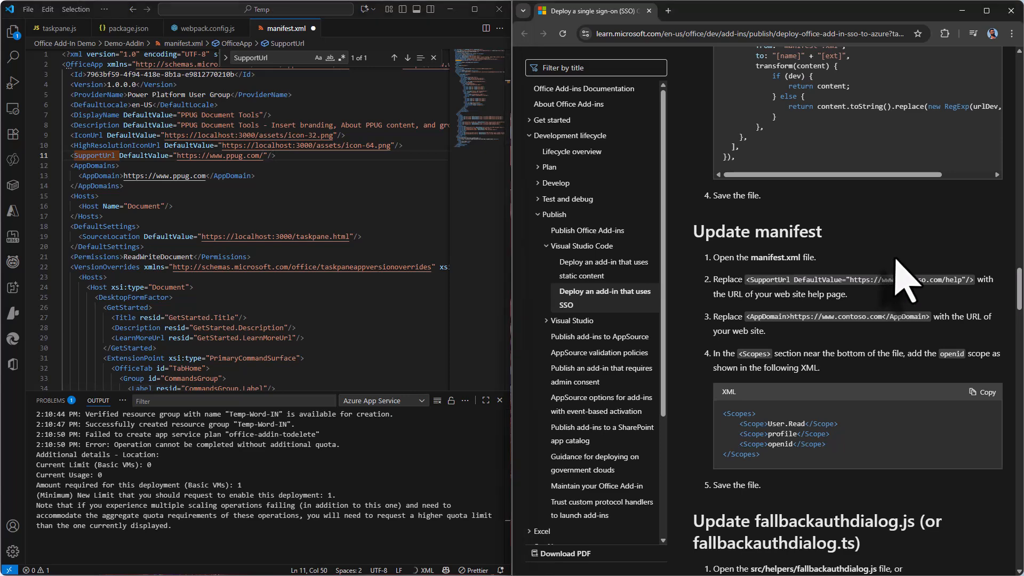
{"action": "double_click", "coordinate": [763, 317]}
{"action": "key", "text": "ctrl+c"}
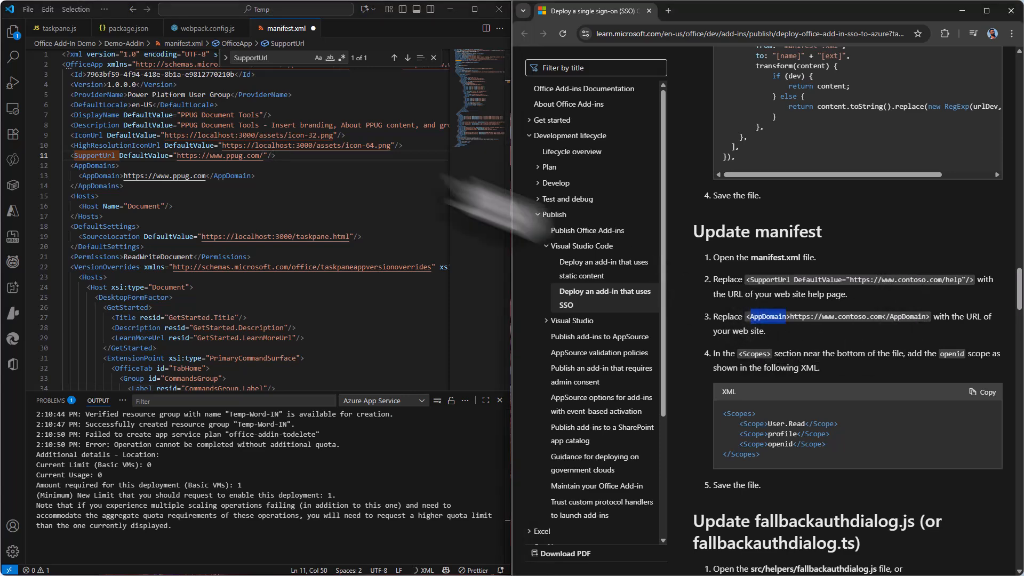
{"action": "double_click", "coordinate": [275, 59]}
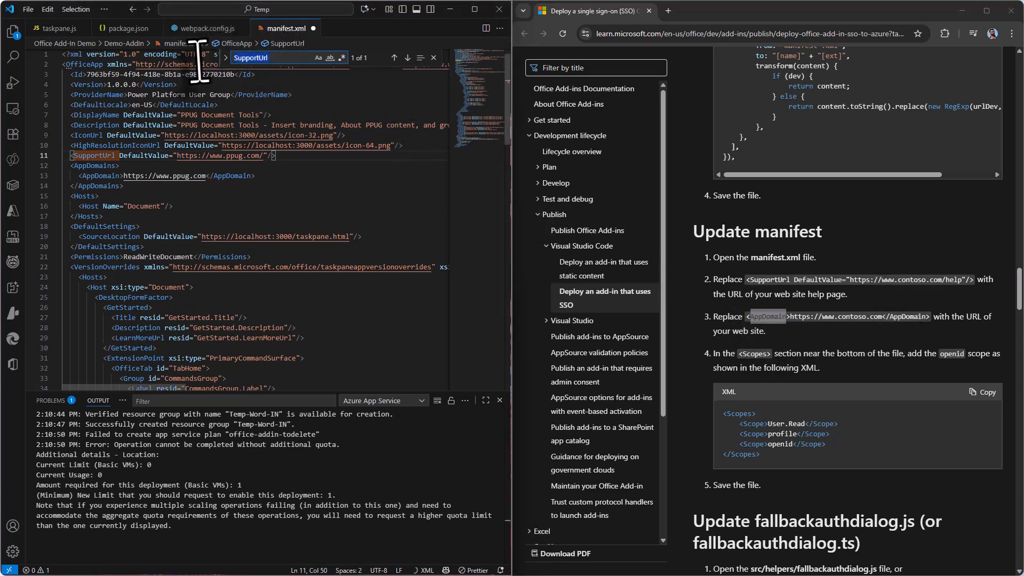
{"action": "key", "text": "ctrl+v"}
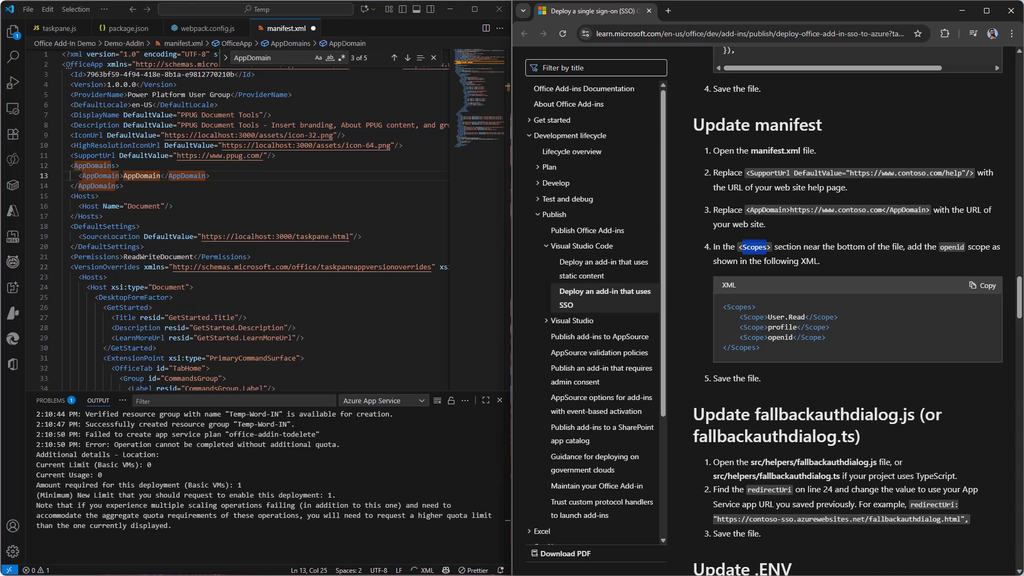
Step: Find the Scopes section in manifest.xml and replace it with the article's XML containing the User.Read, profile and openid scopes
{"action": "key", "text": "alt+Tab"}
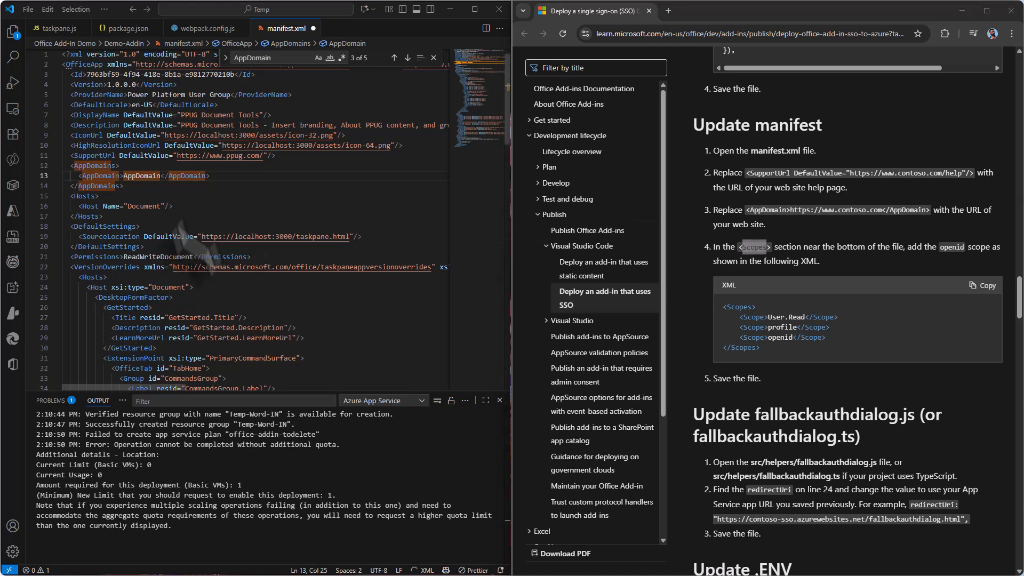
{"action": "left_click", "coordinate": [427, 196]}
{"action": "key", "text": "ctrl+f"}
{"action": "type", "text": "Scopes"}
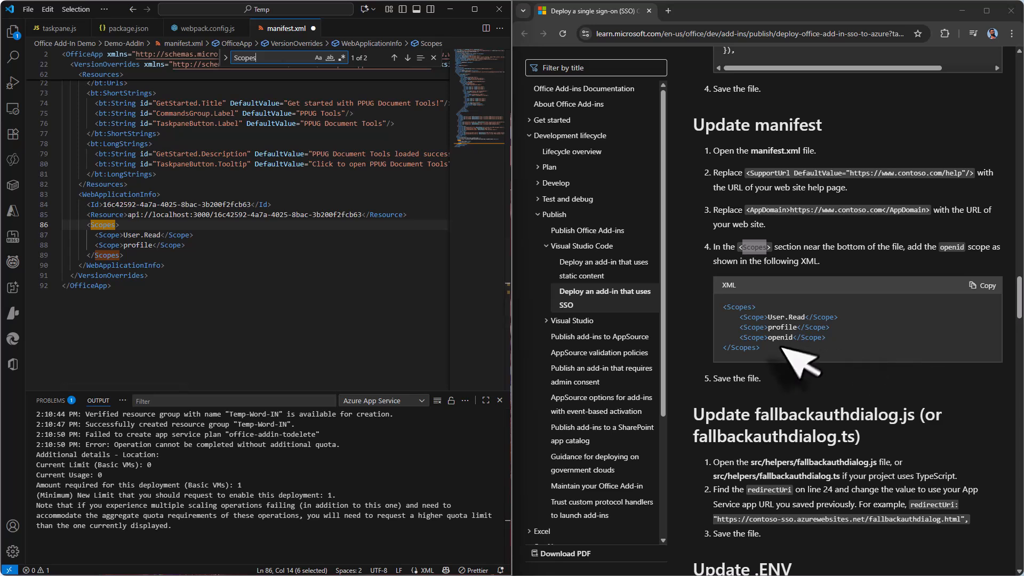
{"action": "left_click", "coordinate": [973, 291]}
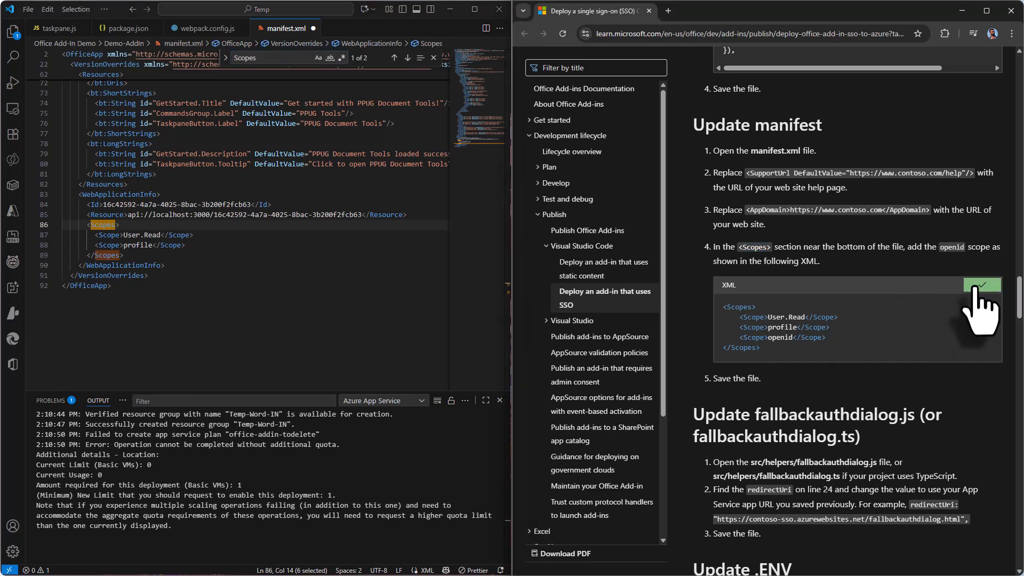
{"action": "left_click_drag", "start_coordinate": [127, 258], "coordinate": [46, 227]}
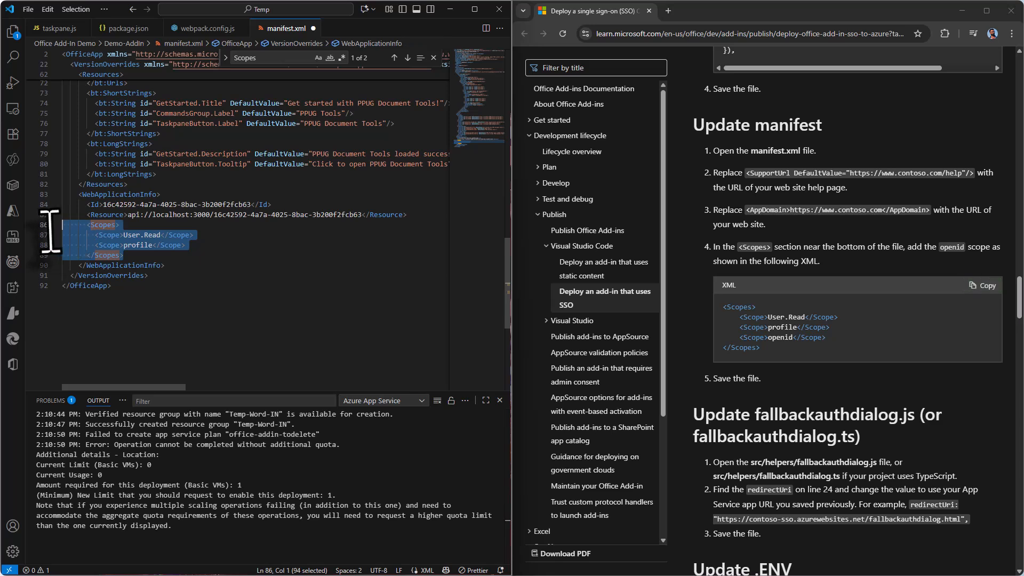
{"action": "key", "text": "ctrl+v"}
Step: Indent the pasted Scopes section by two levels and save manifest.xml
{"action": "left_click_drag", "start_coordinate": [129, 265], "coordinate": [31, 238]}
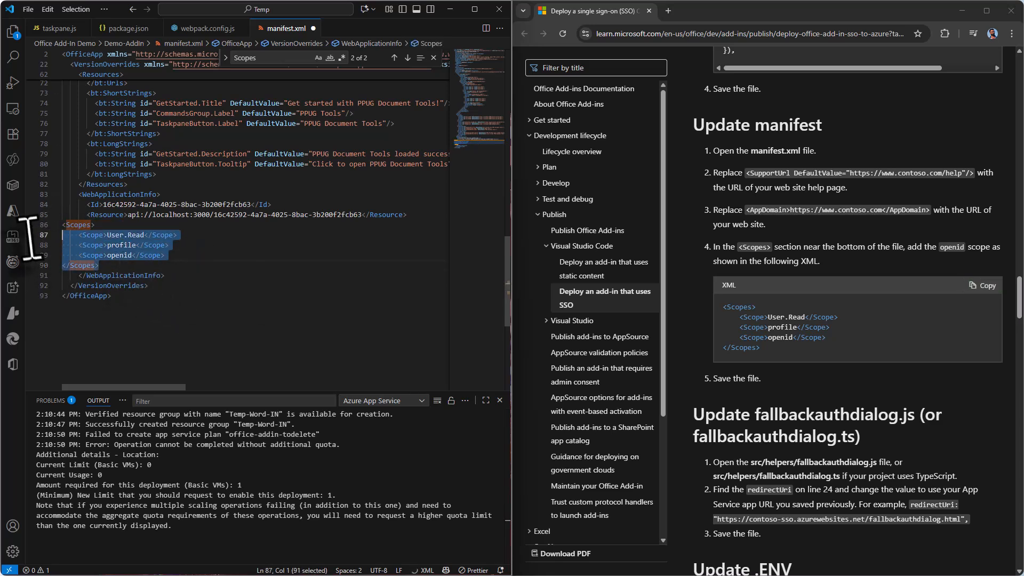
{"action": "key", "text": "Tab"}
{"action": "key", "text": "Tab"}
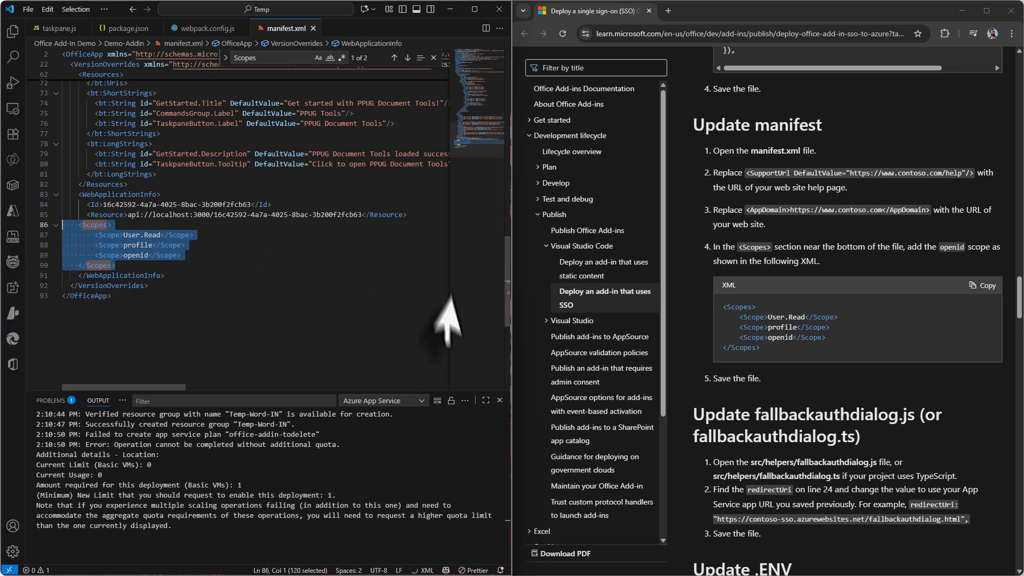
{"action": "scroll", "coordinate": [330, 261], "scroll_direction": "down", "scroll_amount": 2}
{"action": "scroll", "coordinate": [709, 256], "scroll_direction": "down", "scroll_amount": 3}
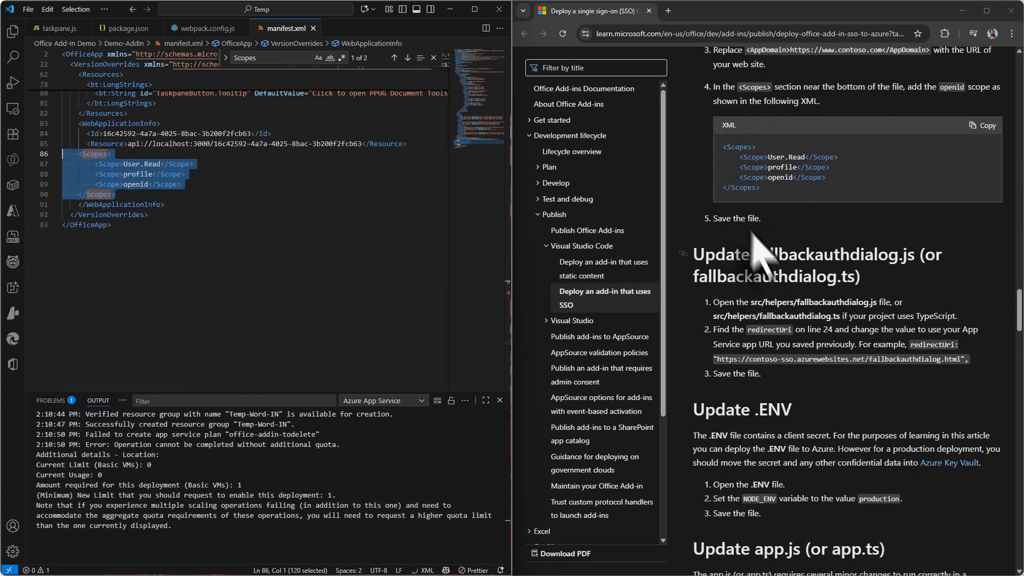
{"action": "left_click", "coordinate": [28, 9]}
{"action": "left_click", "coordinate": [50, 197]}
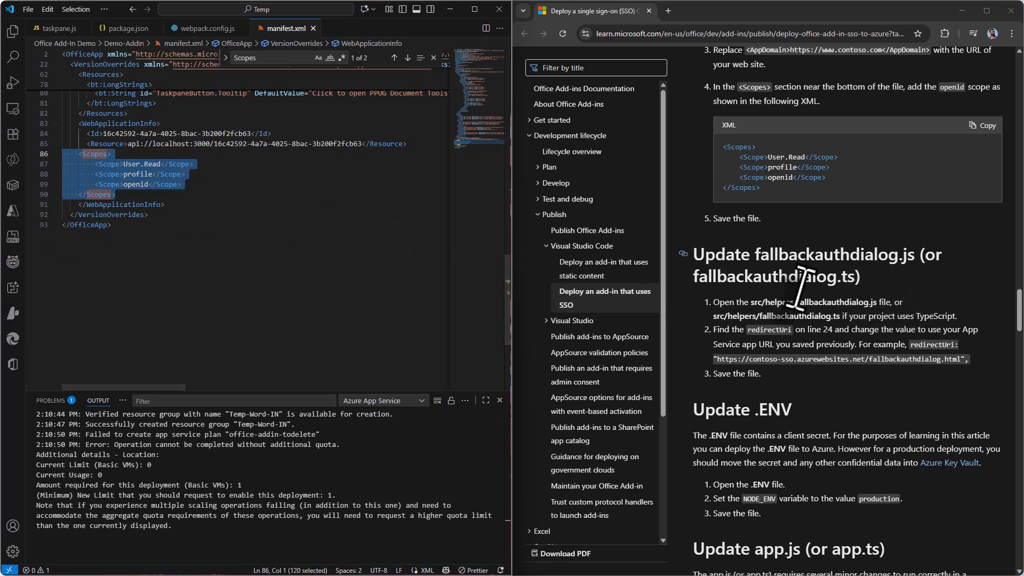
Step: Open the project's .ENV file without the search box and bring up the article's Update .ENV instructions
{"action": "scroll", "coordinate": [803, 291], "scroll_direction": "down", "scroll_amount": 3}
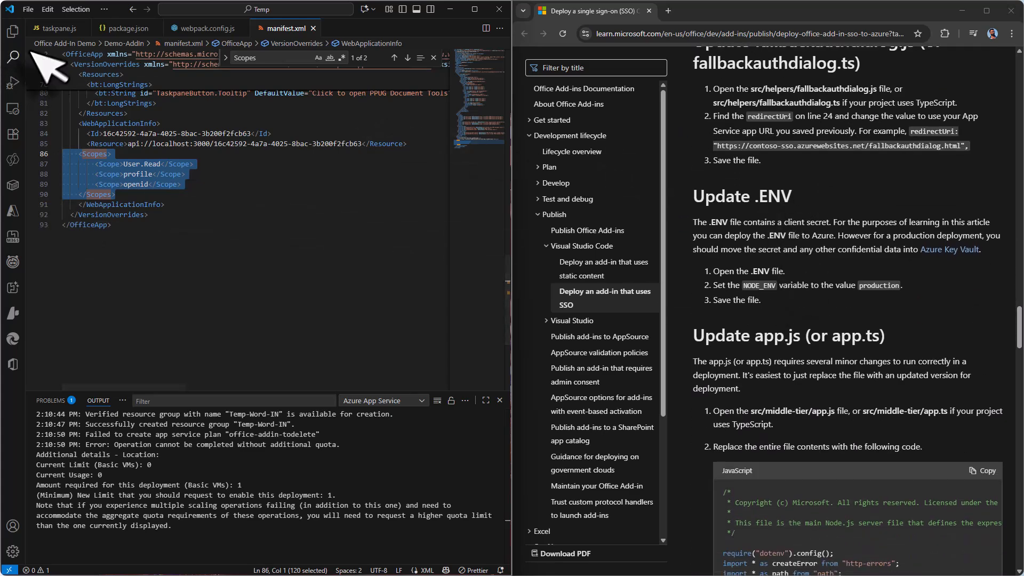
{"action": "left_click", "coordinate": [13, 31]}
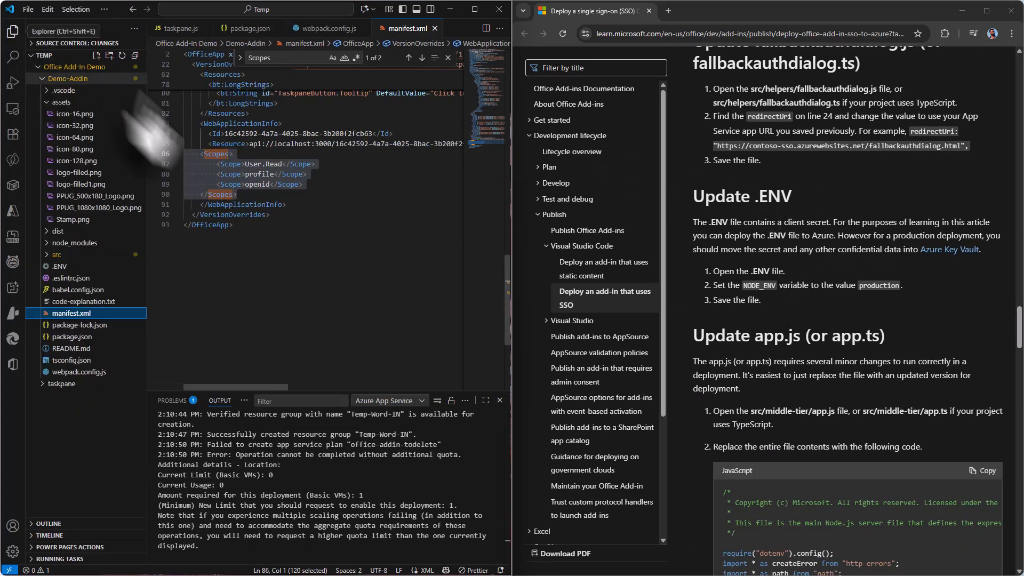
{"action": "left_click", "coordinate": [59, 266]}
{"action": "scroll", "coordinate": [896, 309], "scroll_direction": "down", "scroll_amount": 2}
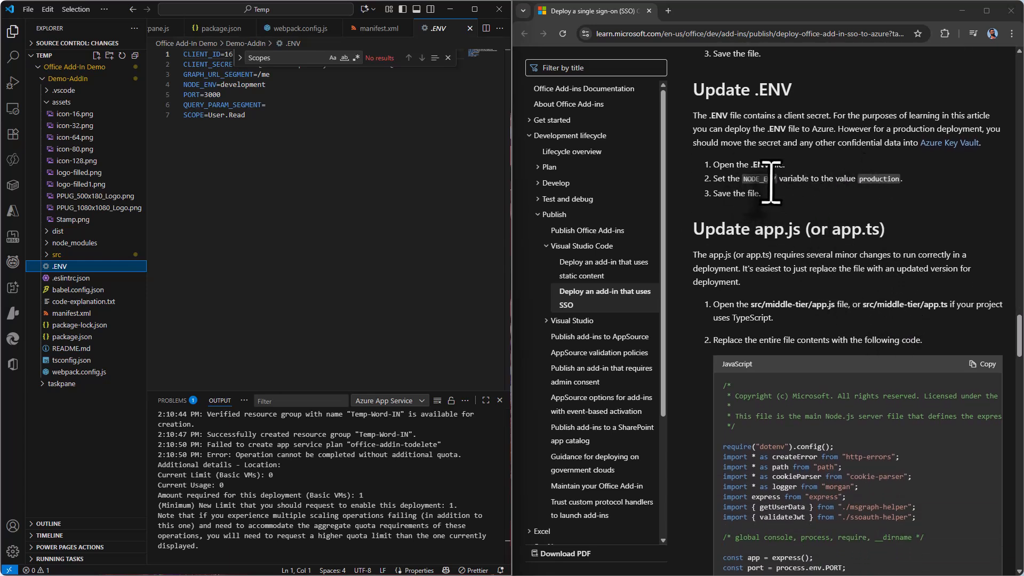
{"action": "left_click", "coordinate": [448, 58]}
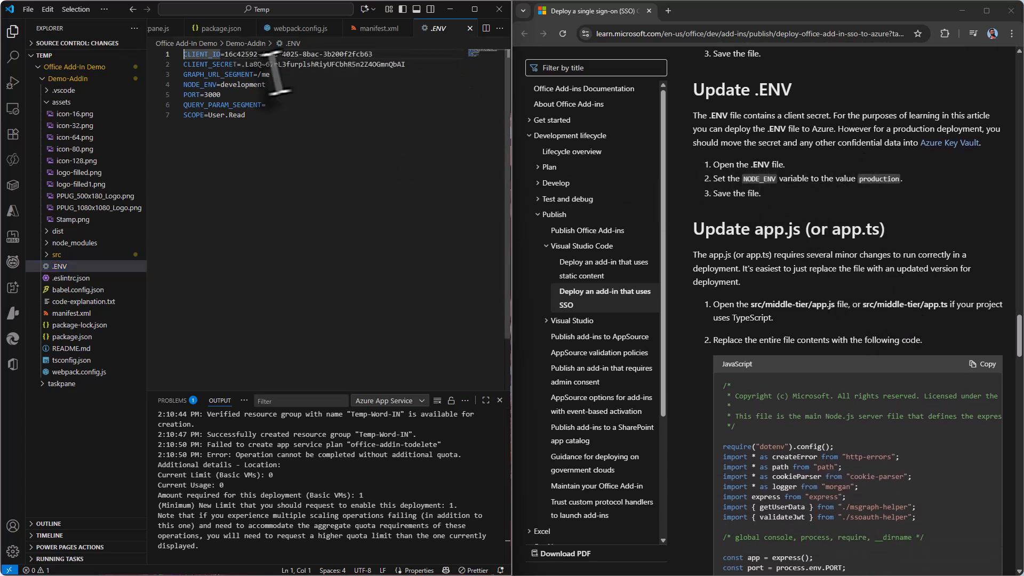
Step: Set the NODE_ENV variable in the .ENV file to production, as given in the article, and save the file
{"action": "double_click", "coordinate": [245, 84]}
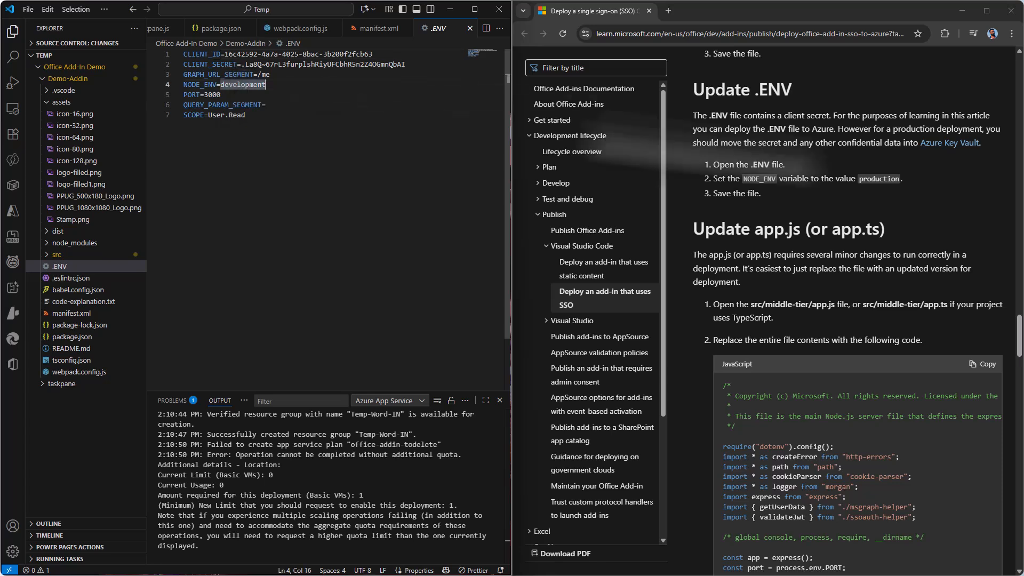
{"action": "left_click", "coordinate": [878, 177]}
{"action": "double_click", "coordinate": [878, 177]}
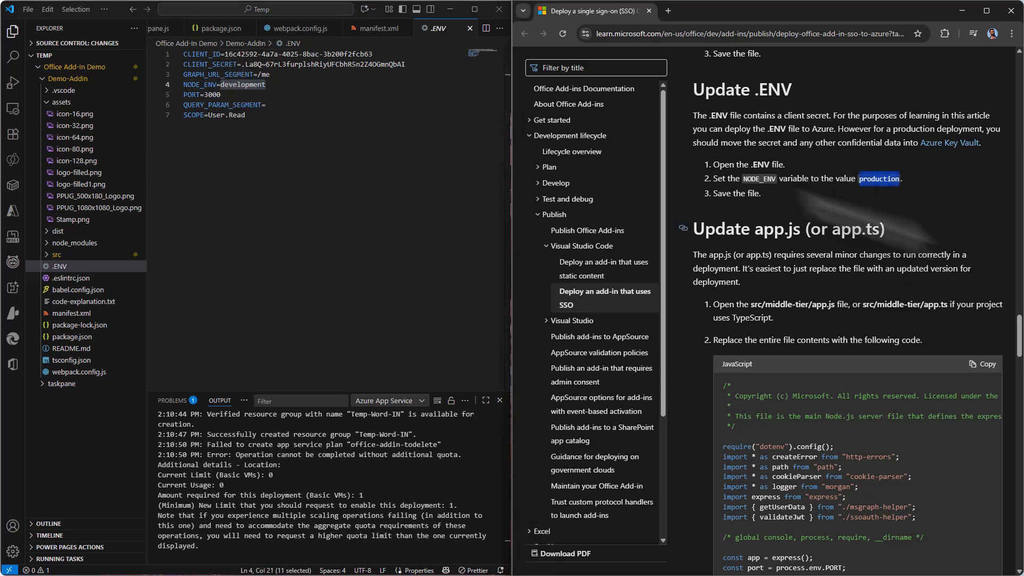
{"action": "left_click", "coordinate": [240, 88]}
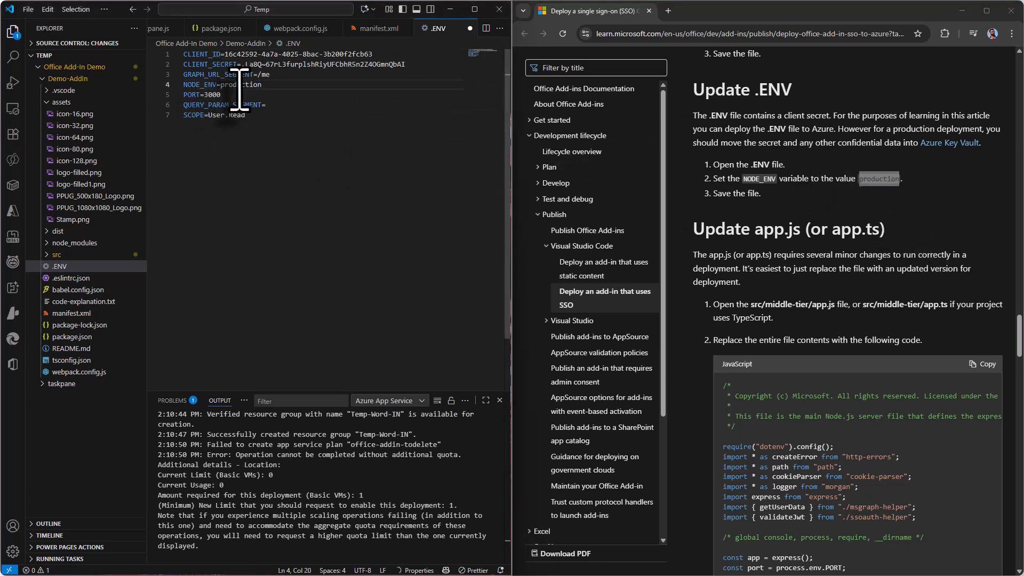
{"action": "key", "text": "ctrl+s"}
Step: Copy the article's replacement code for app.js and open app.js from the project's src/middle-tier folder
{"action": "scroll", "coordinate": [798, 224], "scroll_direction": "down", "scroll_amount": 2}
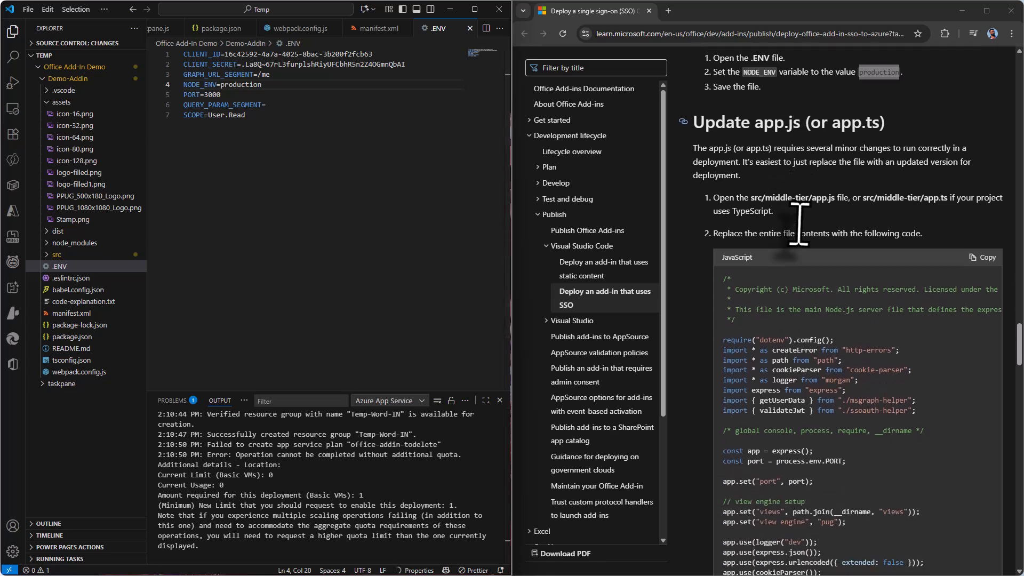
{"action": "left_click", "coordinate": [52, 254]}
{"action": "left_click", "coordinate": [64, 290]}
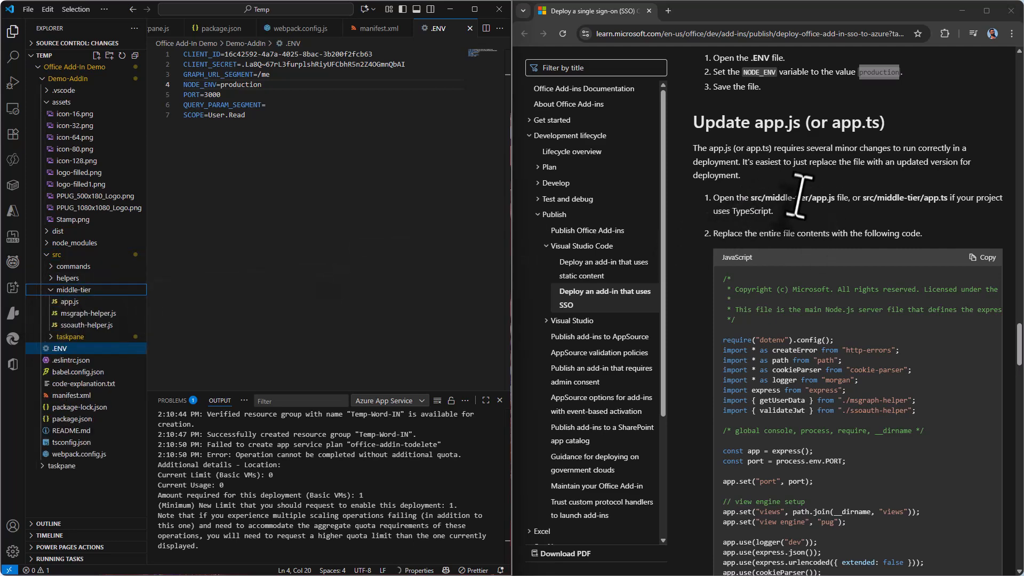
{"action": "left_click", "coordinate": [983, 257]}
{"action": "left_click", "coordinate": [65, 301]}
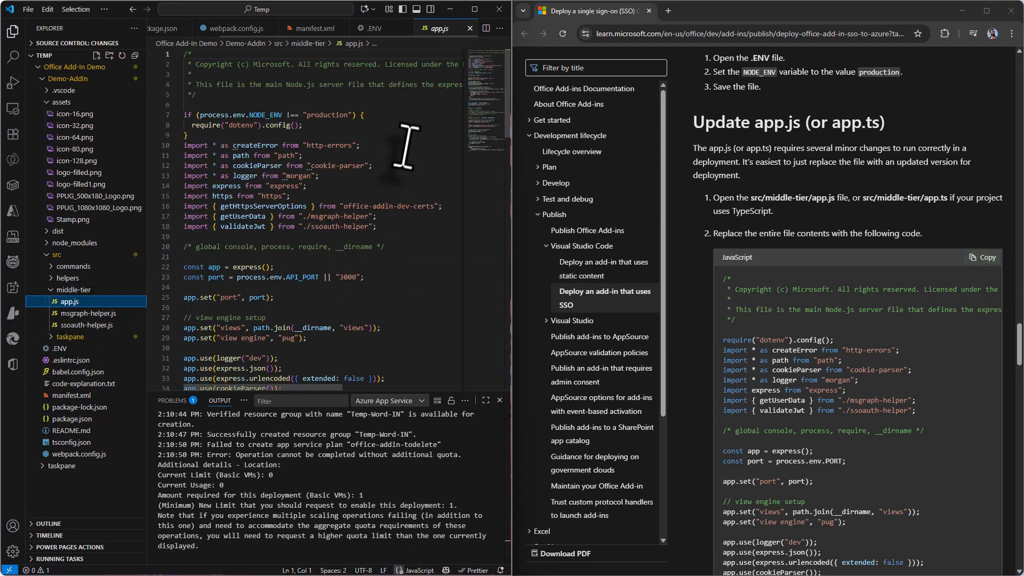
Step: Replace the entire contents of app.js with the copied code and save the file
{"action": "scroll", "coordinate": [880, 291], "scroll_direction": "down", "scroll_amount": 4}
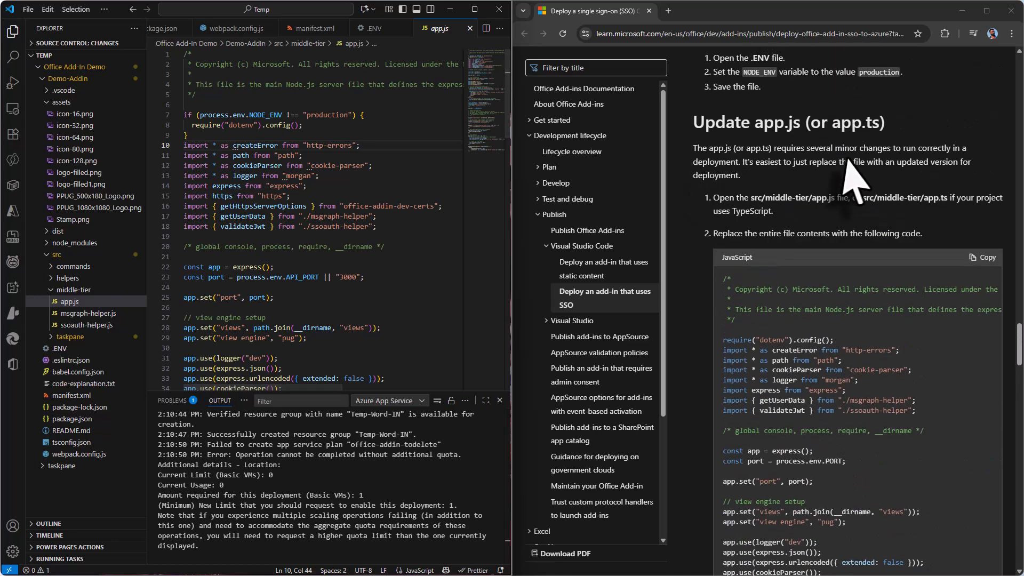
{"action": "scroll", "coordinate": [848, 176], "scroll_direction": "up", "scroll_amount": 4}
{"action": "left_click", "coordinate": [402, 171]}
{"action": "key", "text": "ctrl+a"}
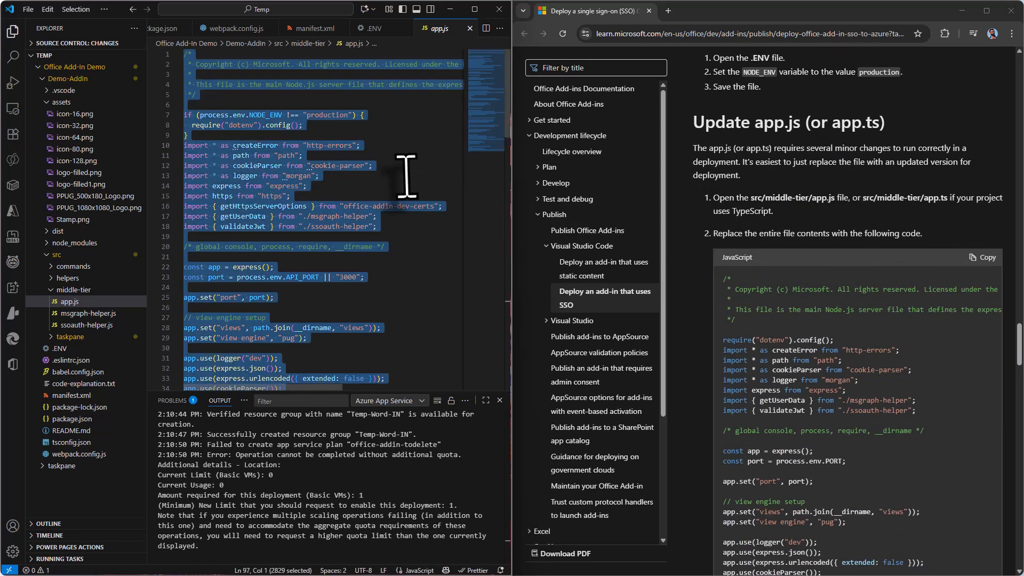
{"action": "key", "text": "Delete"}
{"action": "key", "text": "ctrl+v"}
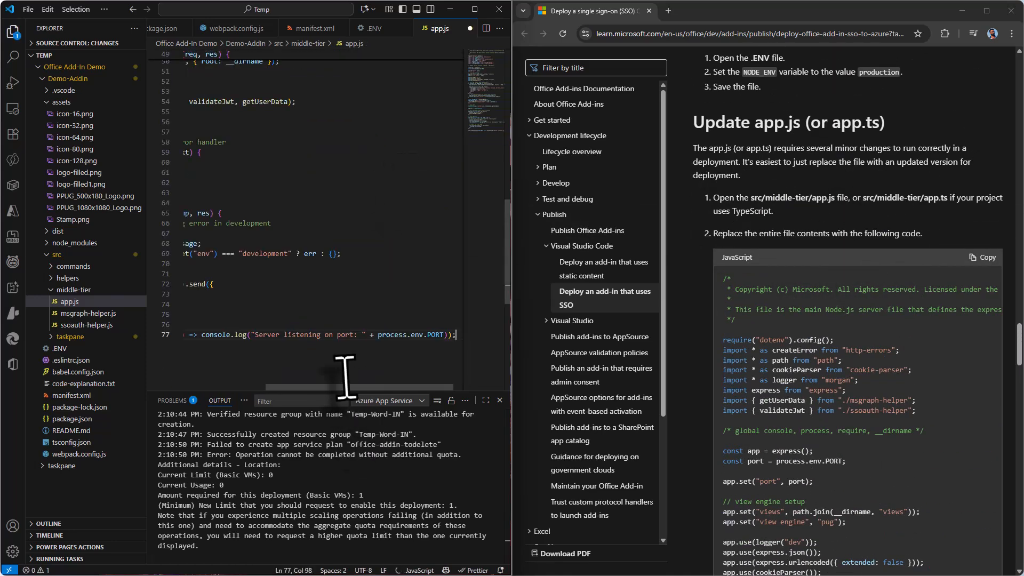
{"action": "left_click_drag", "start_coordinate": [344, 384], "coordinate": [262, 385]}
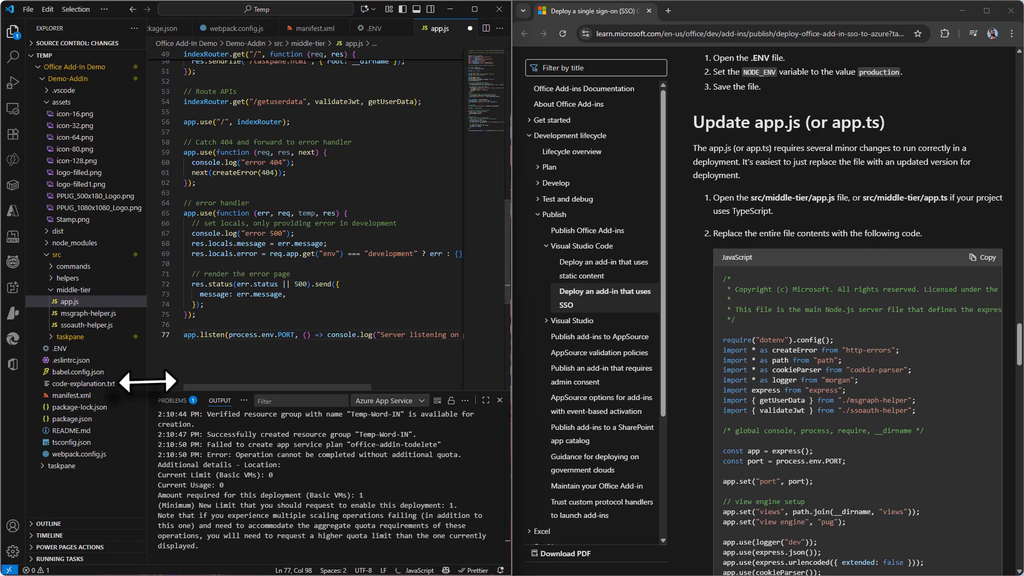
{"action": "key", "text": "ctrl+s"}
Step: Bring up the article's Update app registration section and open the Azure portal home page in the MSDN browser profile
{"action": "scroll", "coordinate": [803, 301], "scroll_direction": "down", "scroll_amount": 10}
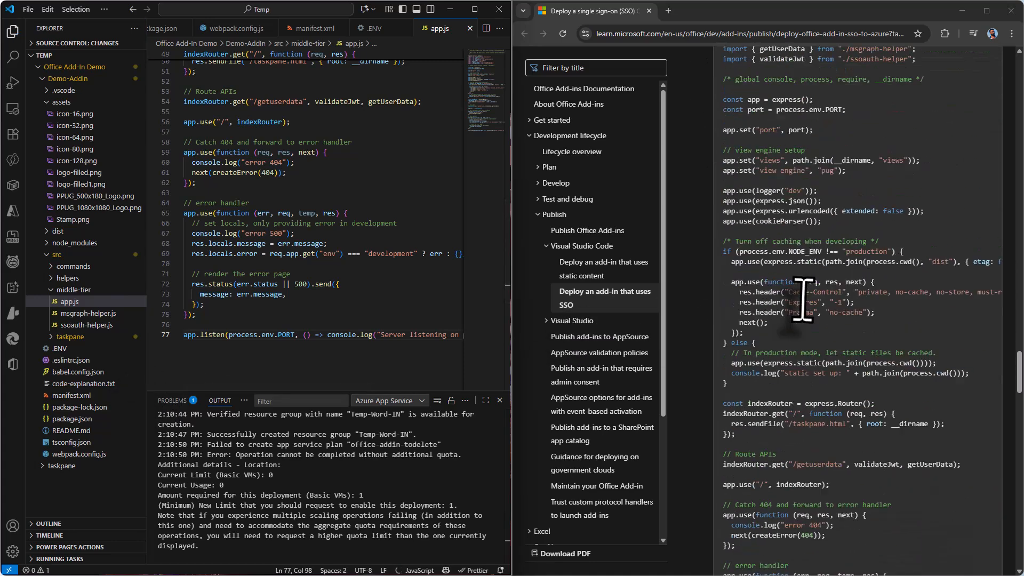
{"action": "scroll", "coordinate": [802, 301], "scroll_direction": "down", "scroll_amount": 5}
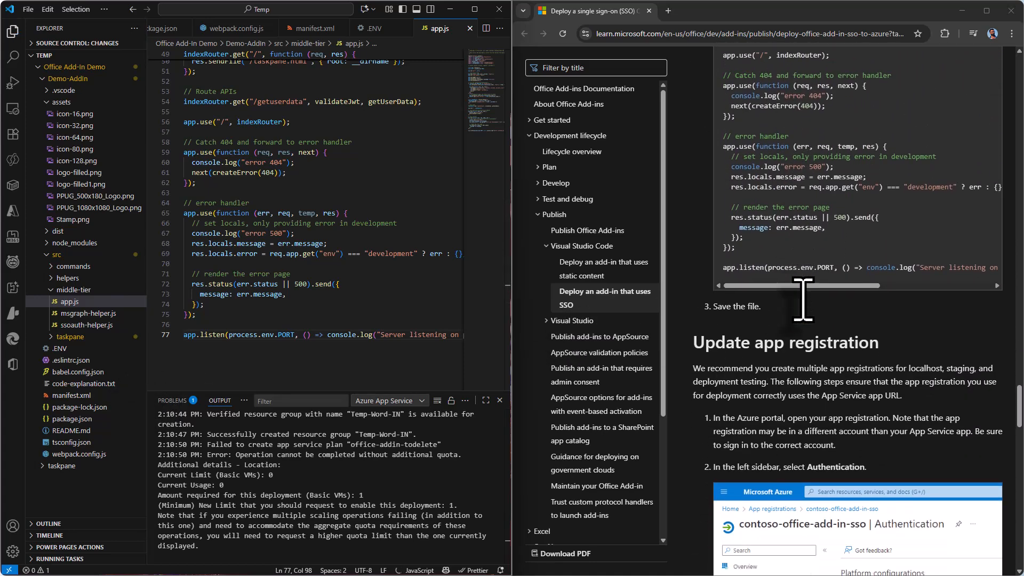
{"action": "scroll", "coordinate": [785, 269], "scroll_direction": "down", "scroll_amount": 3}
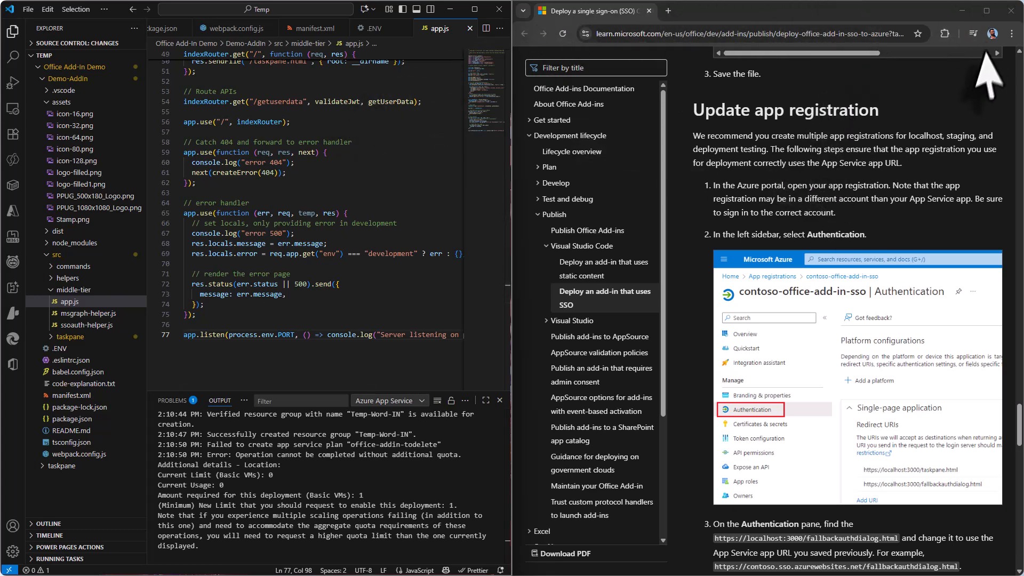
{"action": "left_click", "coordinate": [993, 33]}
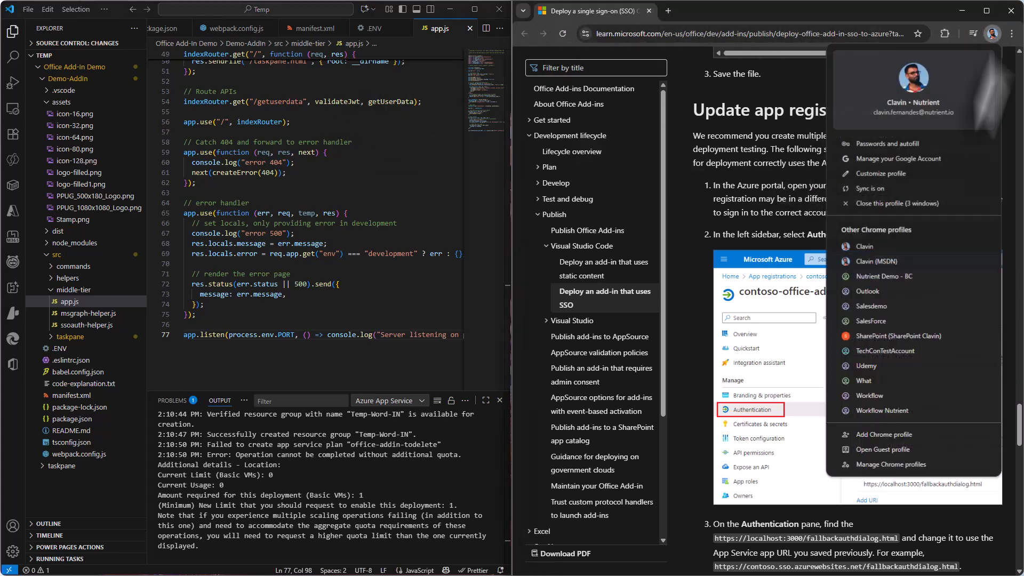
{"action": "left_click", "coordinate": [905, 261]}
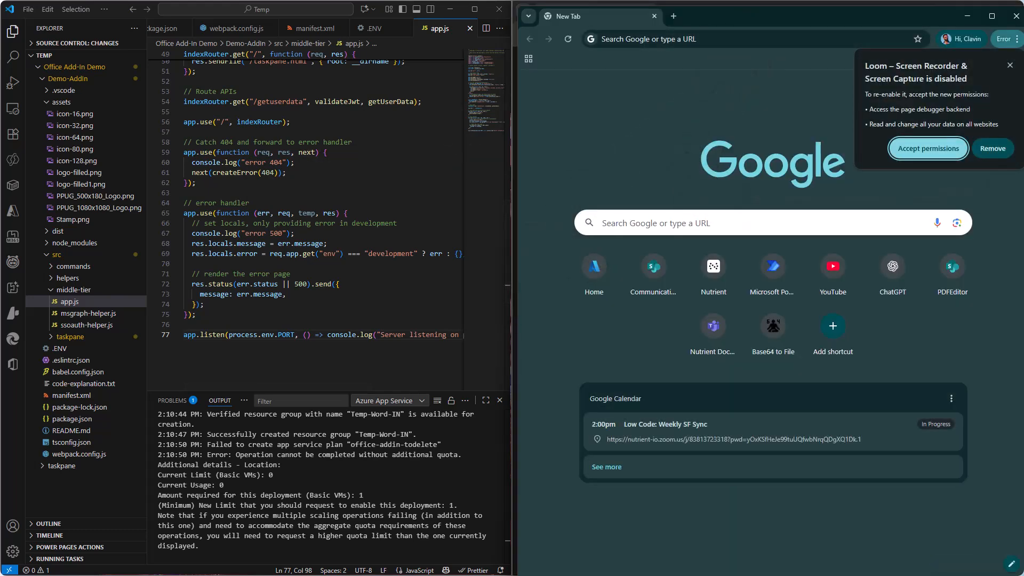
{"action": "left_click", "coordinate": [1009, 65]}
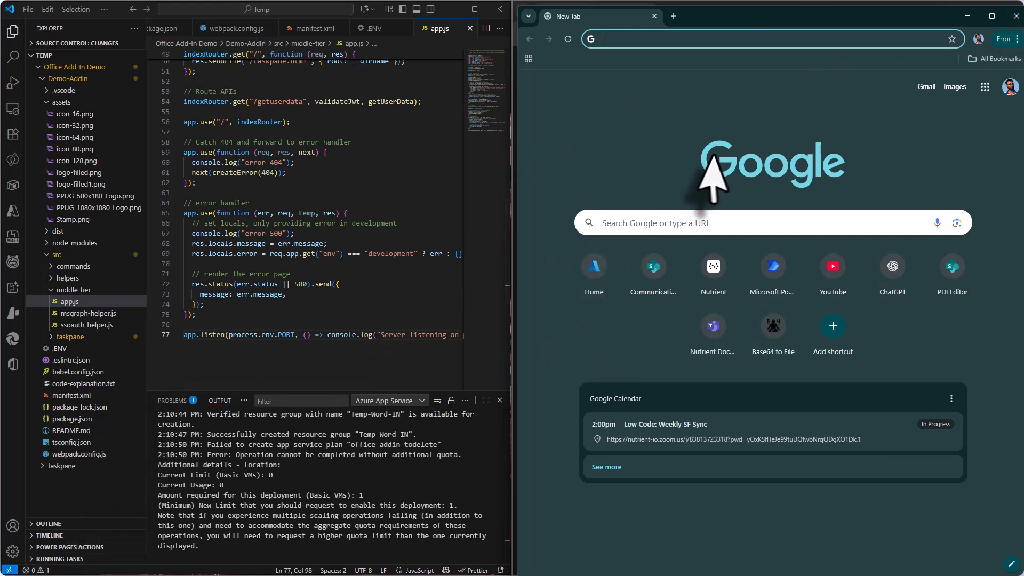
{"action": "left_click", "coordinate": [595, 267]}
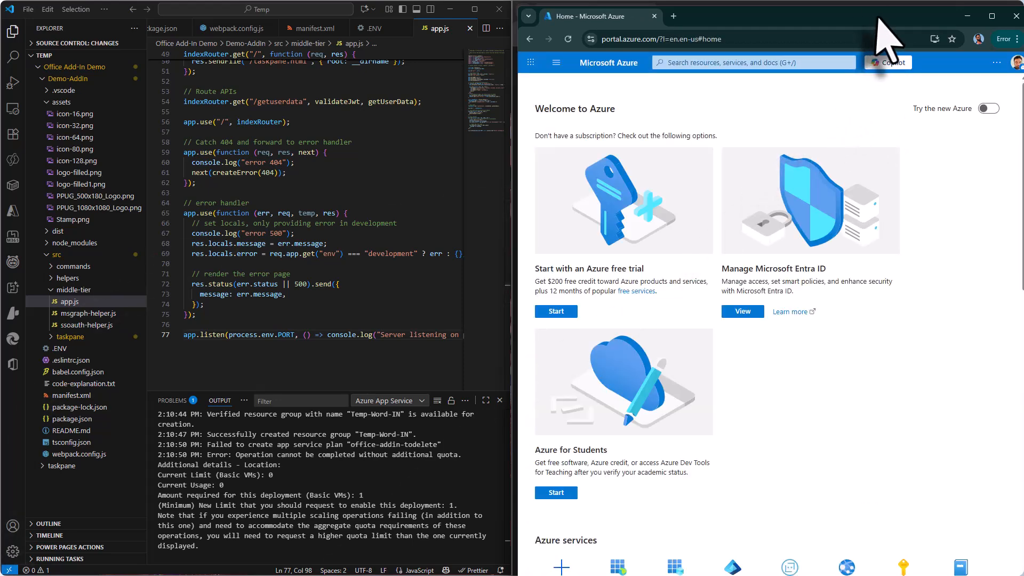
Step: Open the Demo-AddIn registration from all applications in App registrations and arrange the portal window beside the article
{"action": "left_click", "coordinate": [992, 16]}
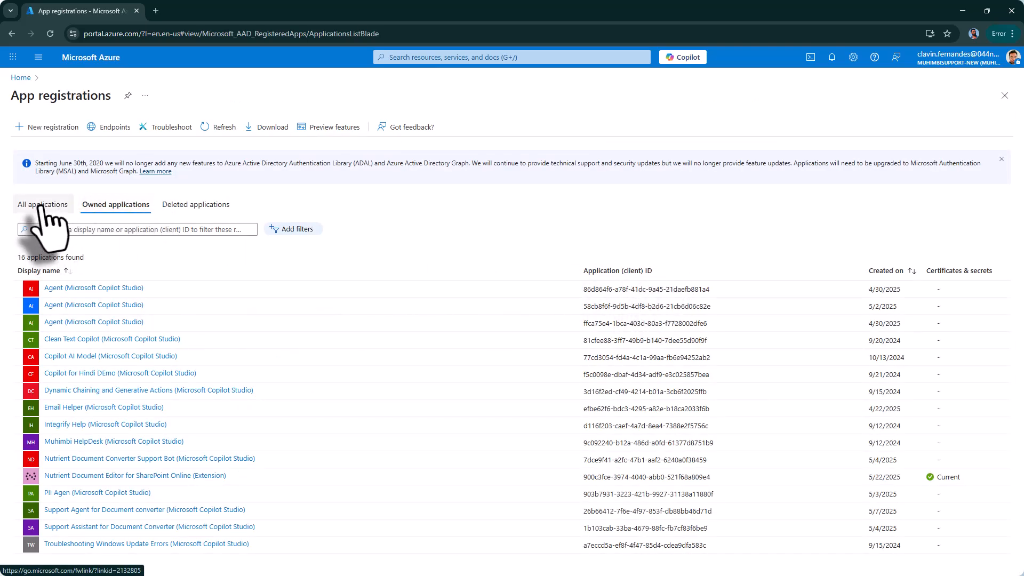
{"action": "left_click", "coordinate": [41, 207]}
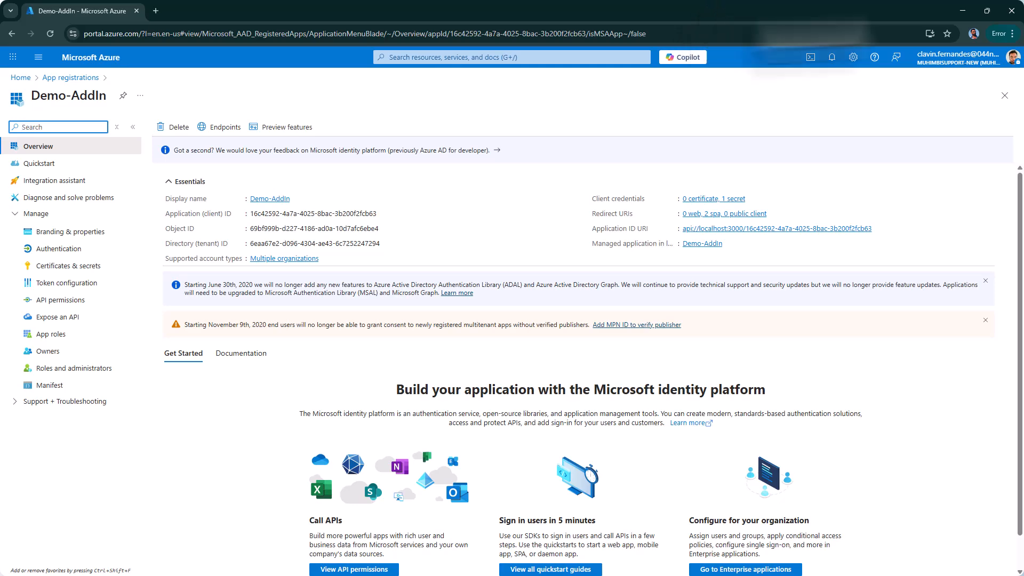
{"action": "mouse_move", "coordinate": [987, 12]}
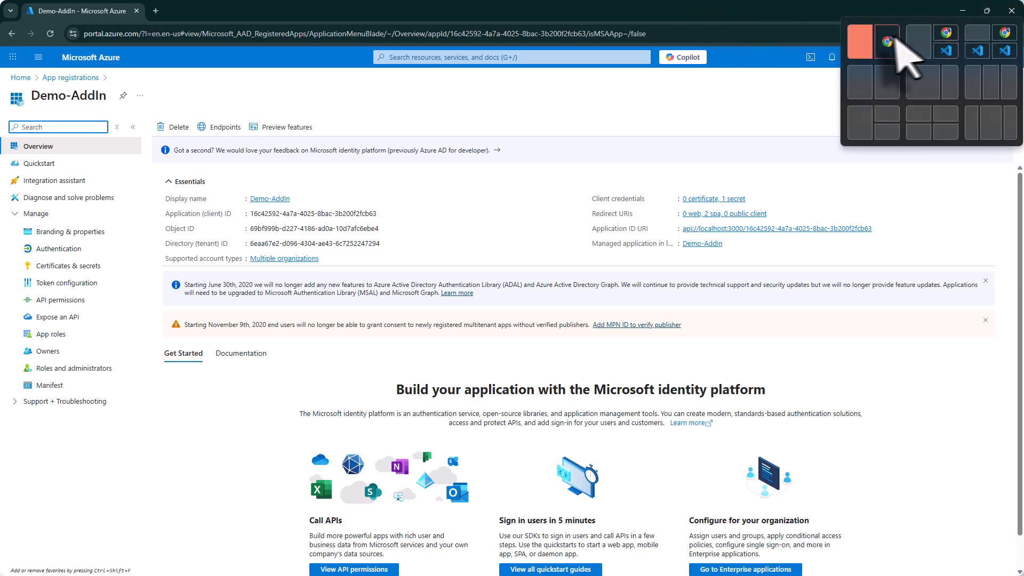
{"action": "left_click", "coordinate": [864, 43]}
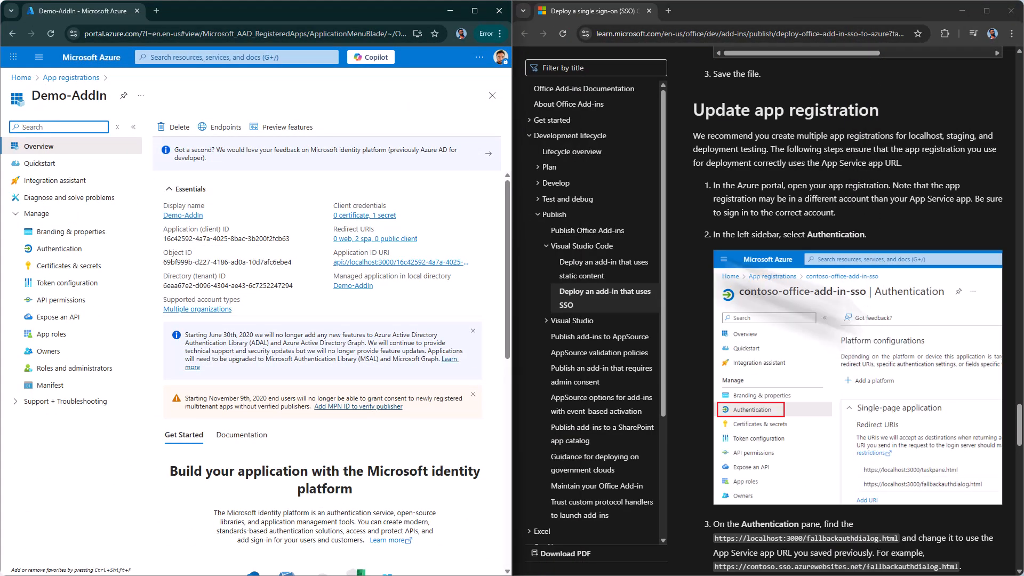
Step: In Demo-AddIn's Authentication settings, replace localhost:3000 in both redirect URIs with temptpdelete-ctcpc8ekege9bnex.uksouth-01.azurewebsites.net and save the change
{"action": "left_click", "coordinate": [60, 249]}
{"action": "scroll", "coordinate": [810, 299], "scroll_direction": "down", "scroll_amount": 1}
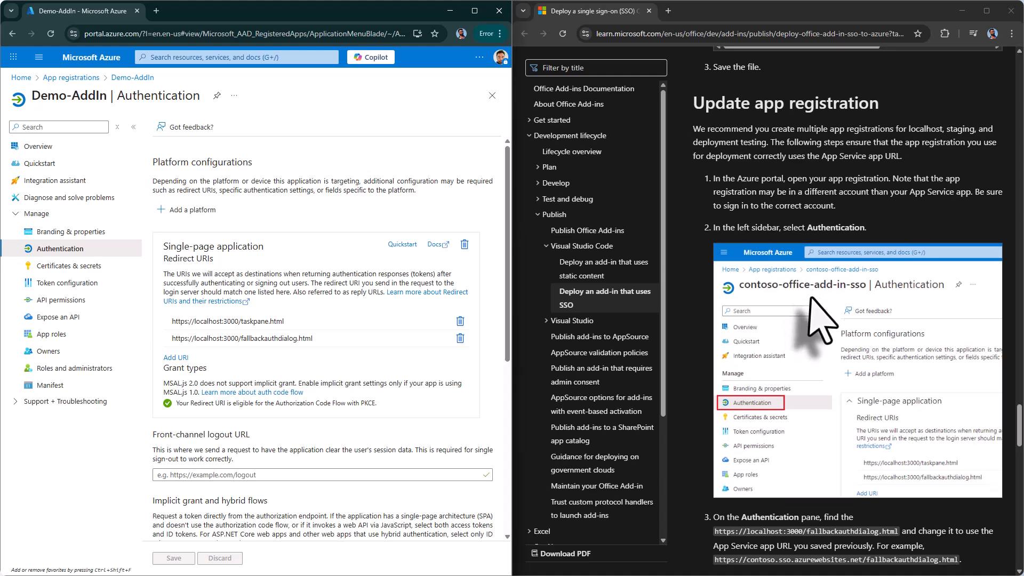
{"action": "scroll", "coordinate": [821, 320], "scroll_direction": "down", "scroll_amount": 1}
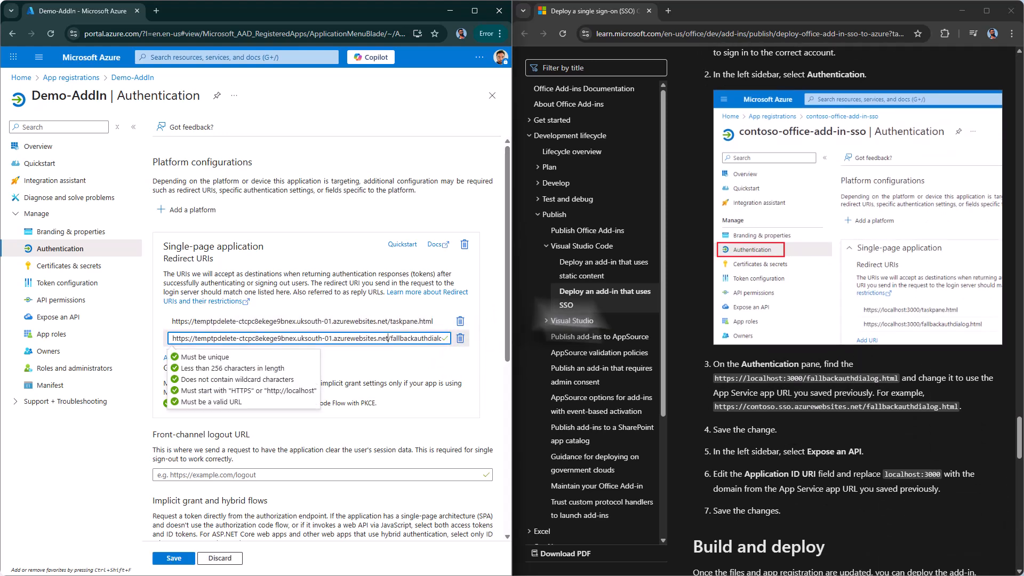
{"action": "left_click", "coordinate": [883, 310]}
{"action": "scroll", "coordinate": [901, 310], "scroll_direction": "down", "scroll_amount": 1}
{"action": "scroll", "coordinate": [901, 310], "scroll_direction": "down", "scroll_amount": 2}
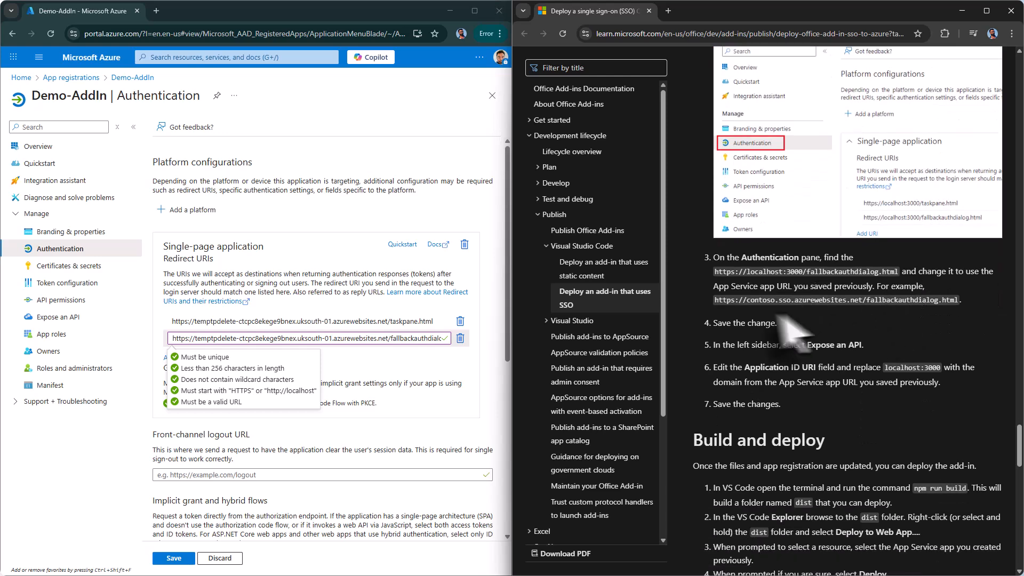
{"action": "left_click", "coordinate": [178, 560]}
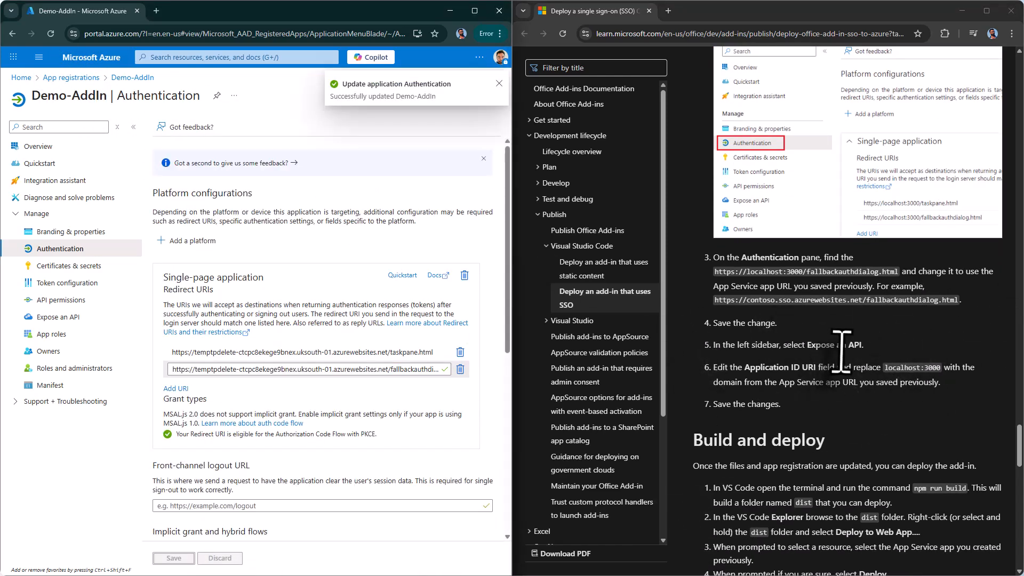
Step: On Expose an API, try to replace localhost:3000 directly in the Application ID URI with temptpdelete-ctcpc8ekege9bnex.uksouth-01.azurewebsites.net
{"action": "left_click", "coordinate": [85, 316]}
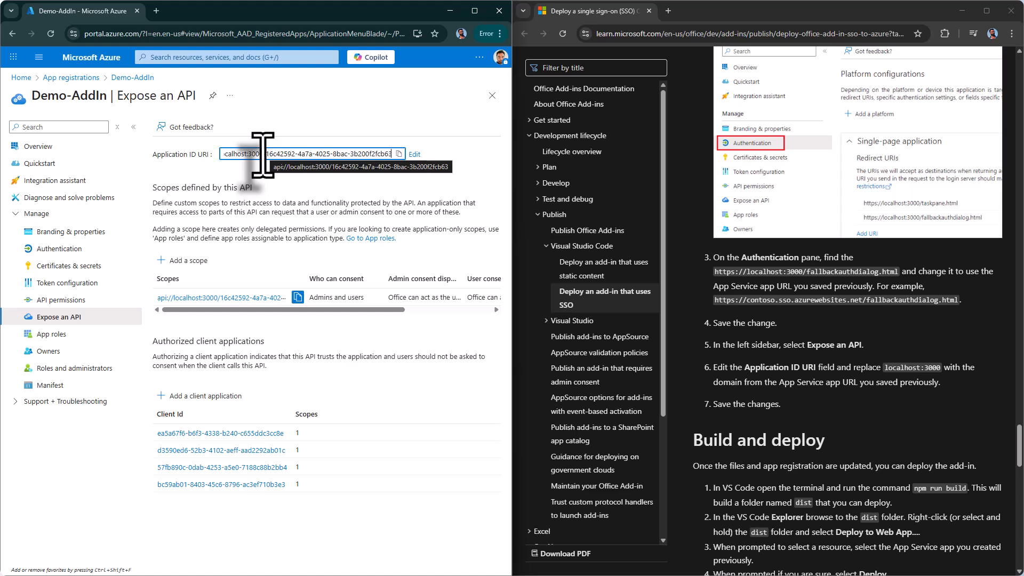
{"action": "left_click_drag", "start_coordinate": [262, 154], "coordinate": [240, 155]}
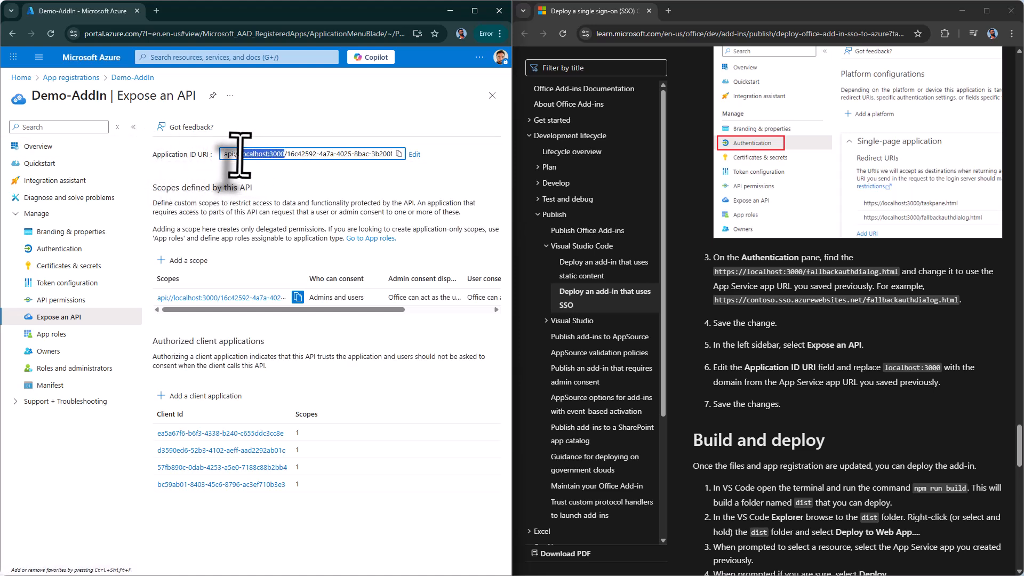
{"action": "type", "text": "temptpdelete-ctcpc8ekege9bnex.uksouth-01.azurewebsites.net"}
{"action": "left_click_drag", "start_coordinate": [377, 154], "coordinate": [214, 160]}
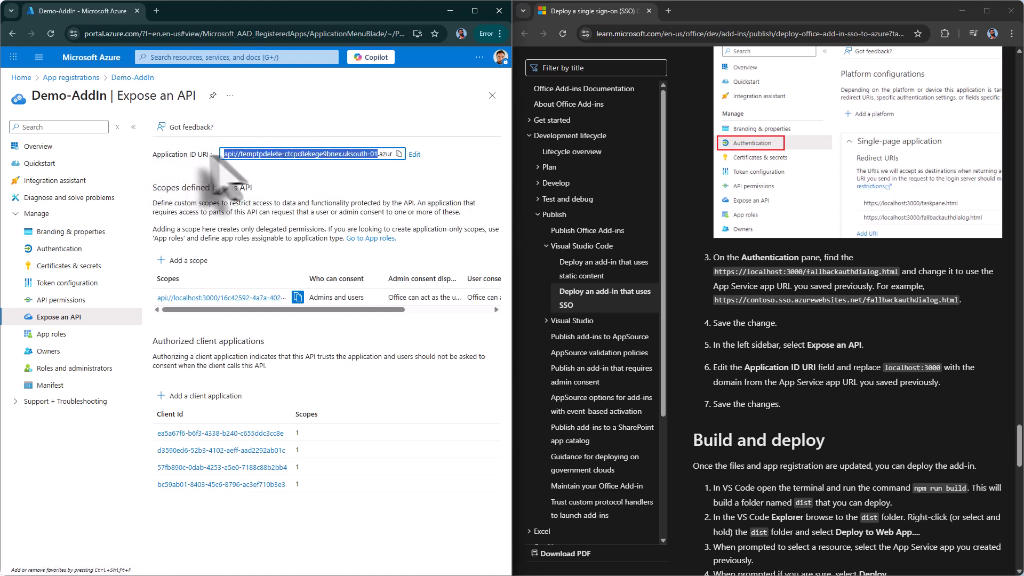
{"action": "left_click", "coordinate": [403, 380]}
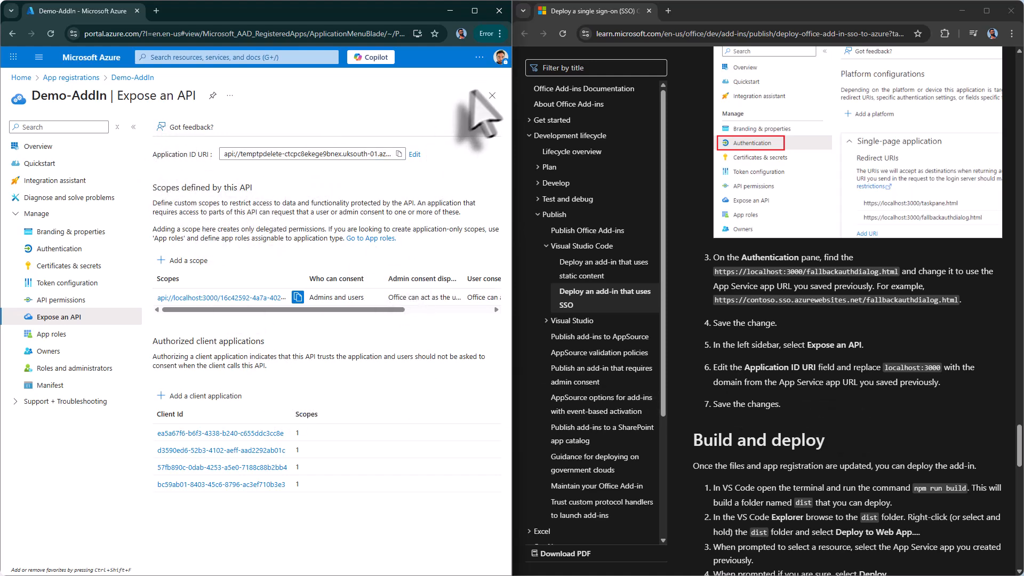
{"action": "left_click", "coordinate": [388, 156]}
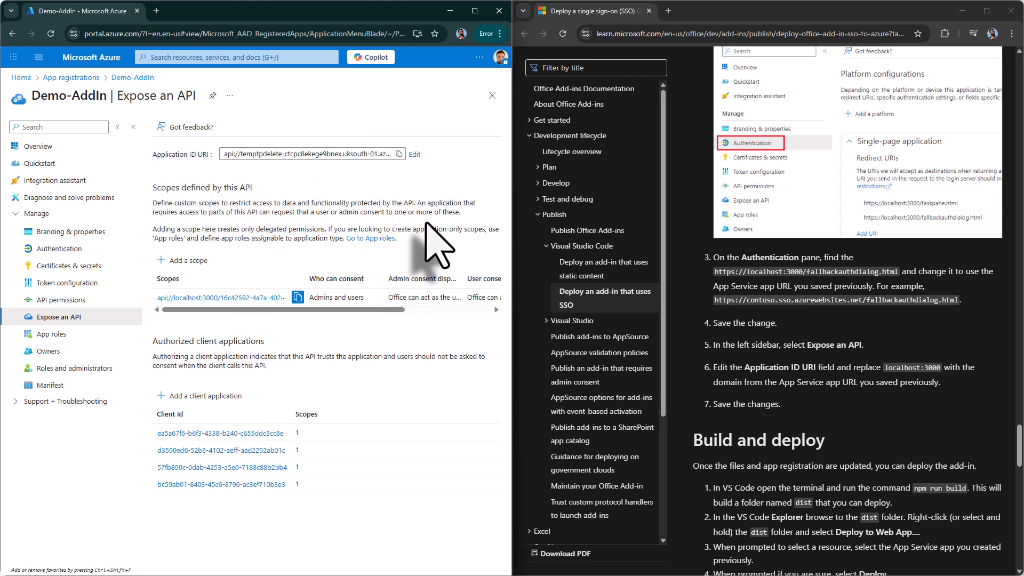
Step: Maximize the portal window and return to Expose an API by way of API permissions to recheck the Application ID URI
{"action": "left_click", "coordinate": [474, 10]}
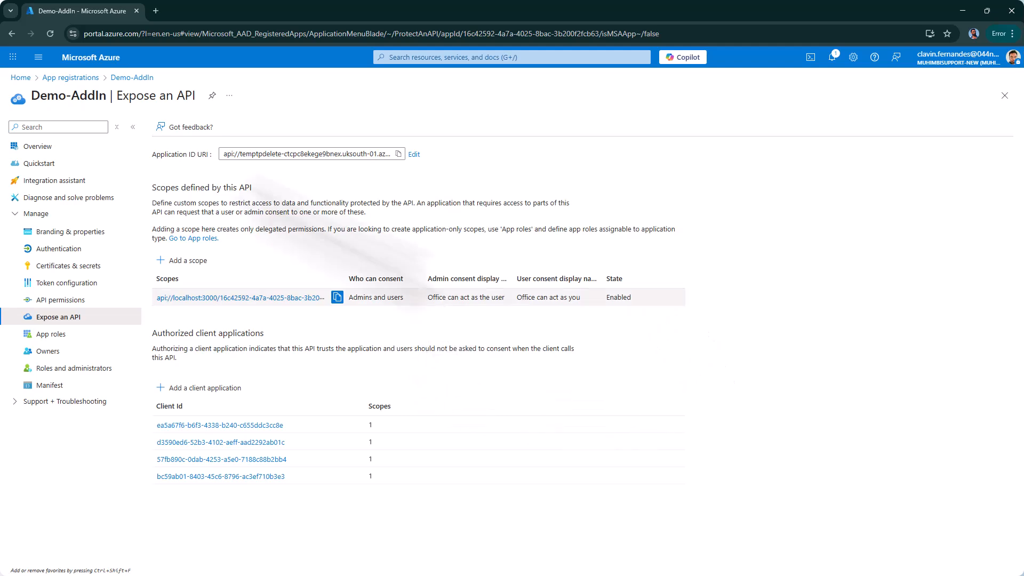
{"action": "left_click", "coordinate": [60, 300]}
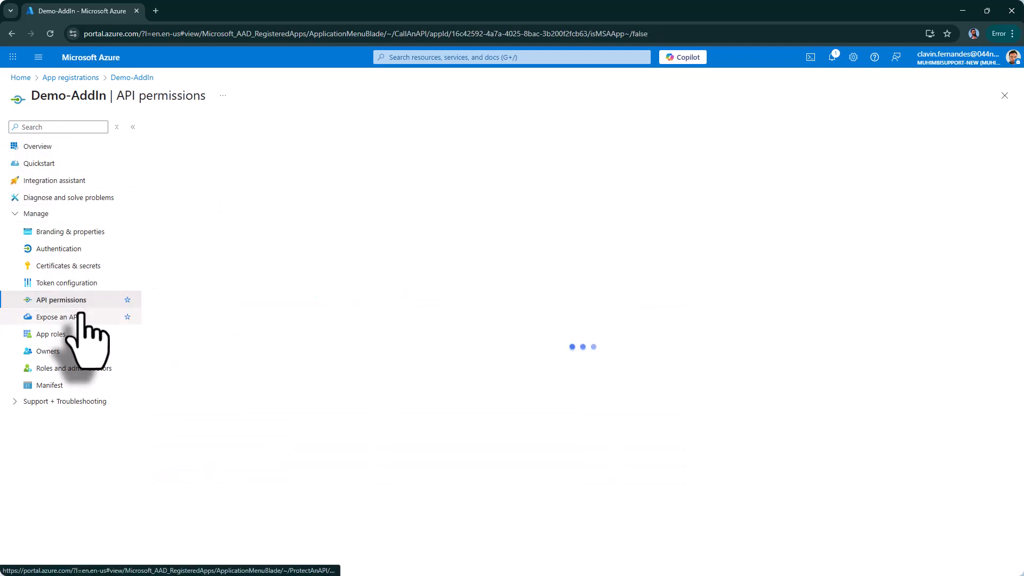
{"action": "left_click", "coordinate": [58, 316]}
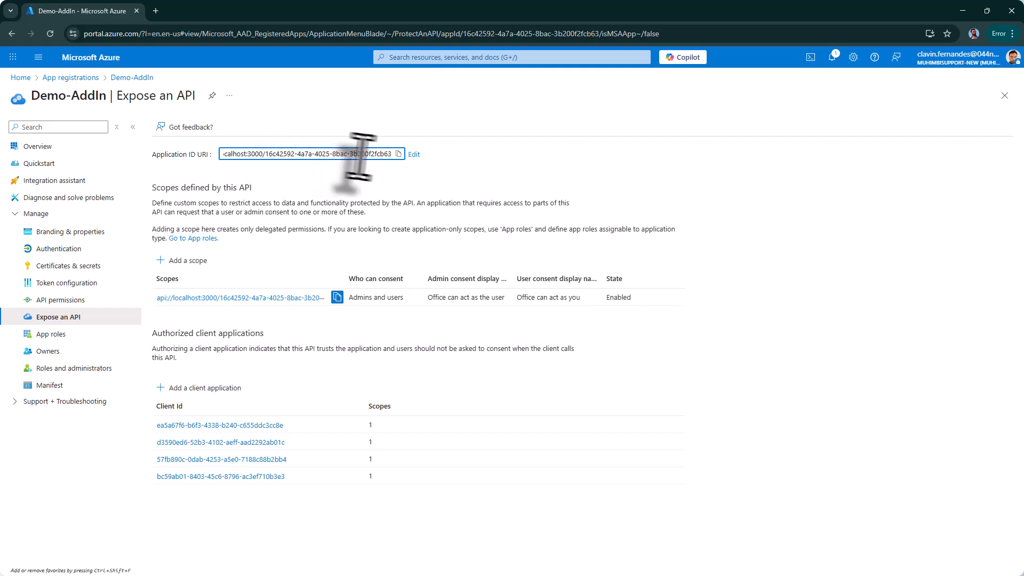
Step: Replace localhost:3000 in the Application ID URI with temptpdelete-ctcpc8ekege9bnex.uksouth-01.azurewebsites.net and save the change
{"action": "left_click", "coordinate": [414, 154]}
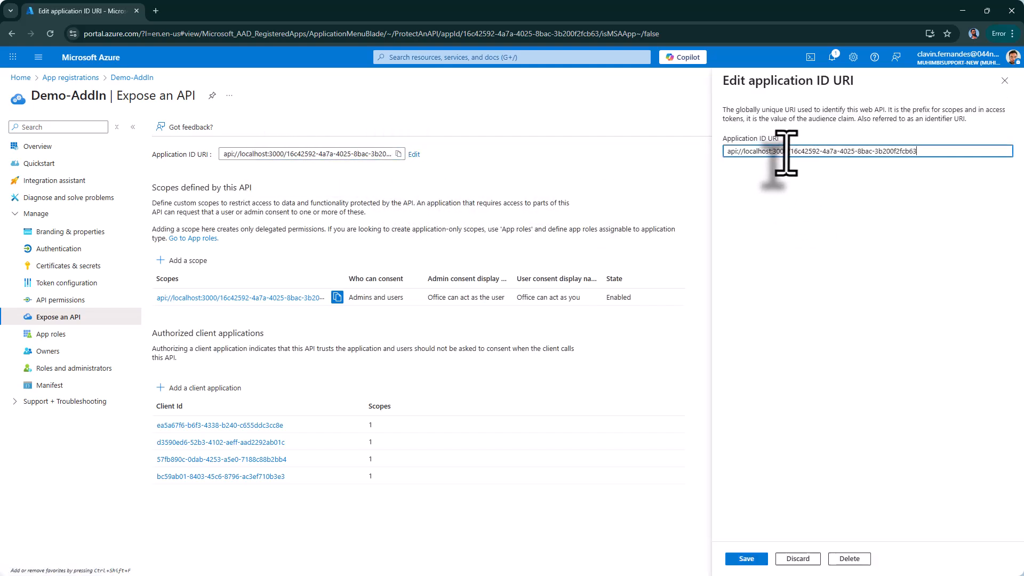
{"action": "left_click_drag", "start_coordinate": [788, 152], "coordinate": [737, 151]}
{"action": "type", "text": "temptpdelete-ctcpc8ekege9bnex.uksouth-01.azurewebsites.net"}
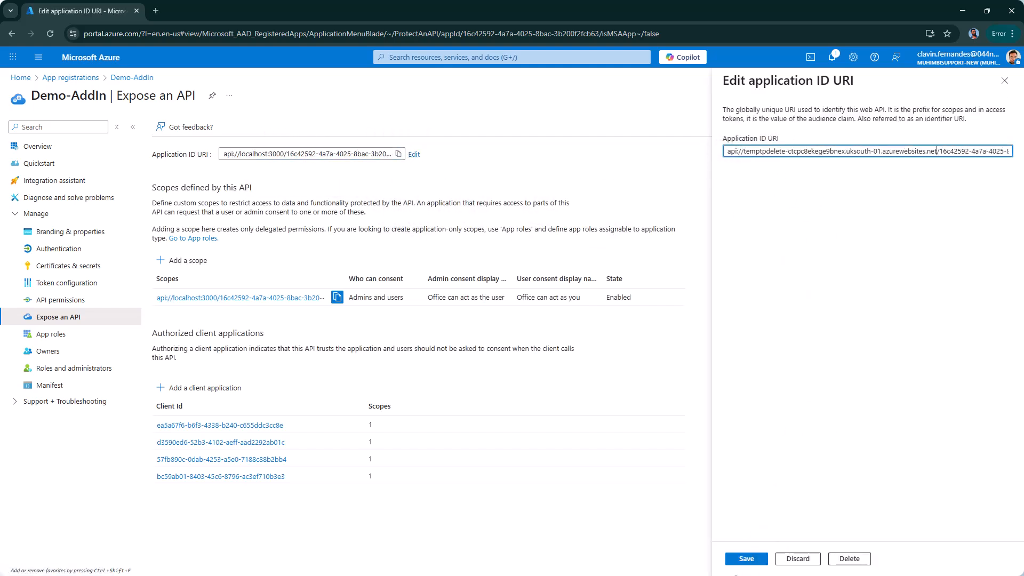
{"action": "left_click", "coordinate": [734, 562]}
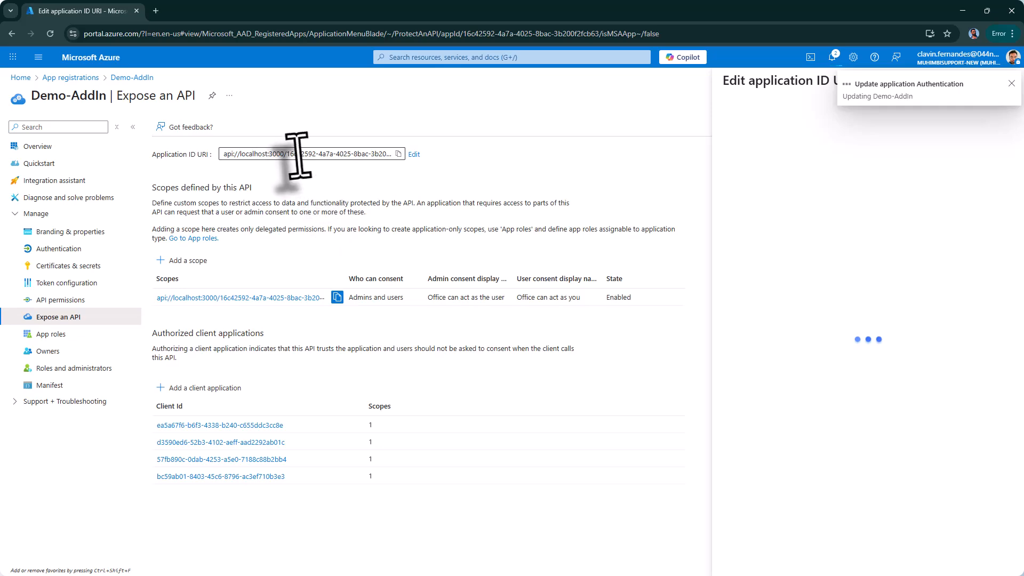
Step: Run npm run build in the VS Code terminal as the article's Build and deploy section instructs, keeping both windows side by side
{"action": "mouse_move", "coordinate": [987, 10]}
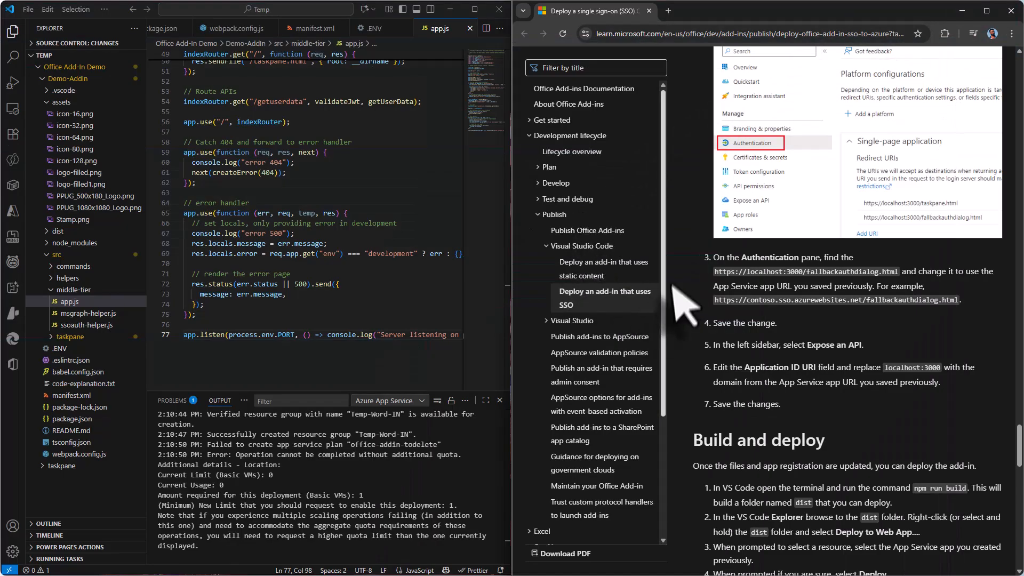
{"action": "scroll", "coordinate": [843, 309], "scroll_direction": "down", "scroll_amount": 2}
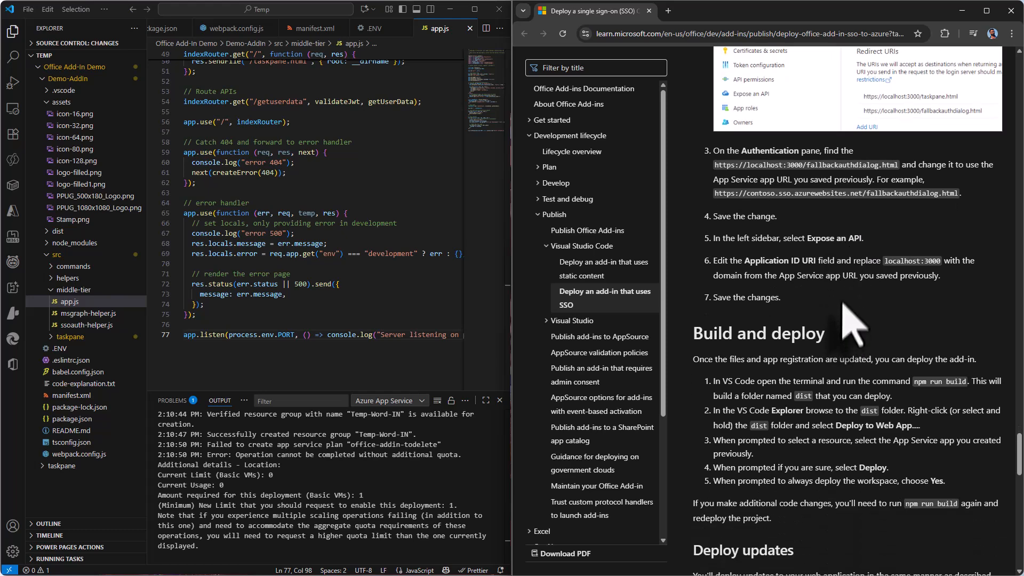
{"action": "scroll", "coordinate": [831, 272], "scroll_direction": "down", "scroll_amount": 2}
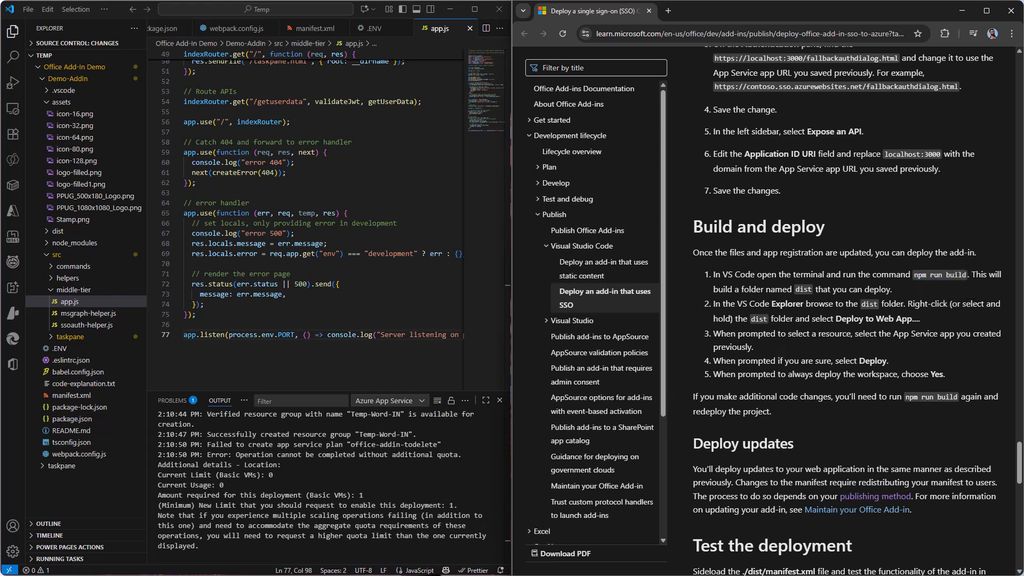
{"action": "left_click", "coordinate": [404, 476]}
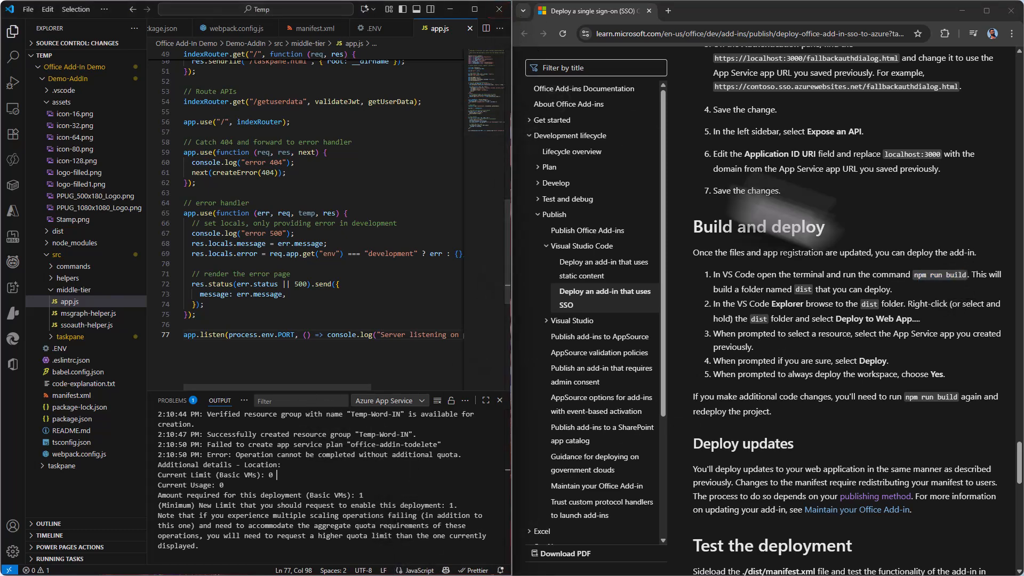
{"action": "left_click", "coordinate": [911, 274]}
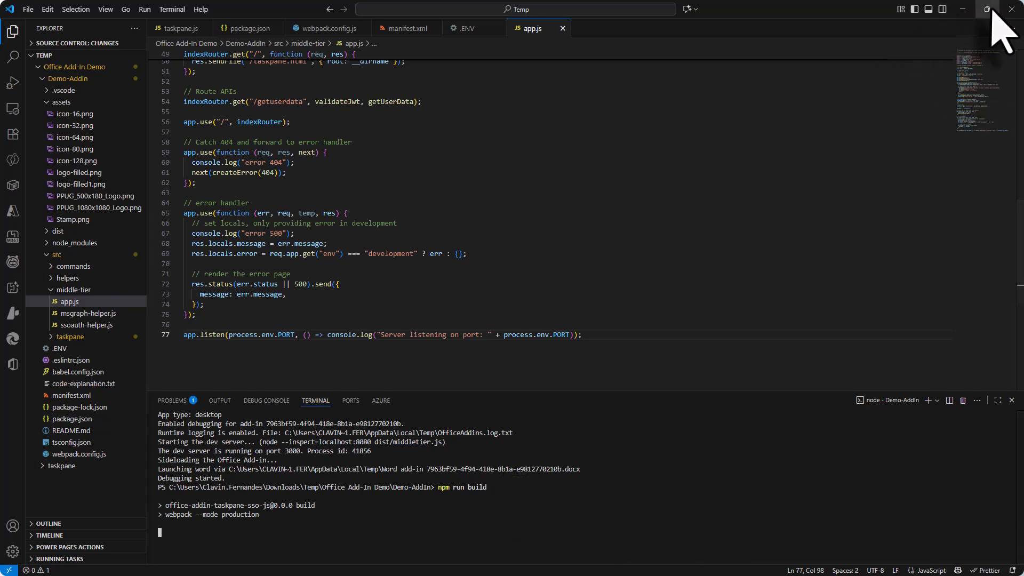
{"action": "mouse_move", "coordinate": [995, 12]}
{"action": "left_click", "coordinate": [878, 55]}
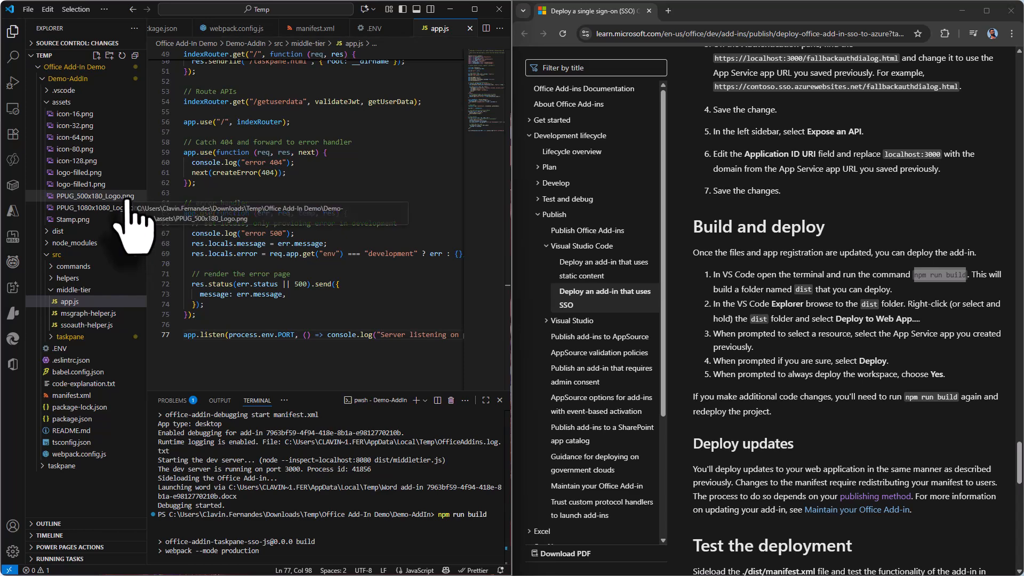
Step: Deploy the Demo-AddIn dist folder to the Temptpdelete web app under the Visual Studio Enterprise Subscription, overwriting any previous deployment
{"action": "left_click", "coordinate": [43, 81]}
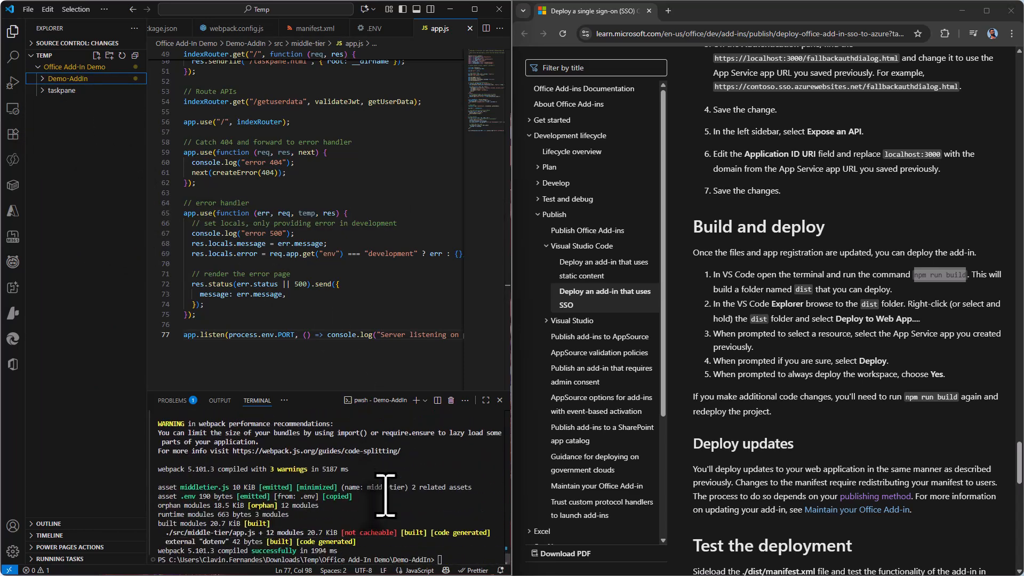
{"action": "left_click", "coordinate": [53, 79]}
{"action": "left_click", "coordinate": [60, 102]}
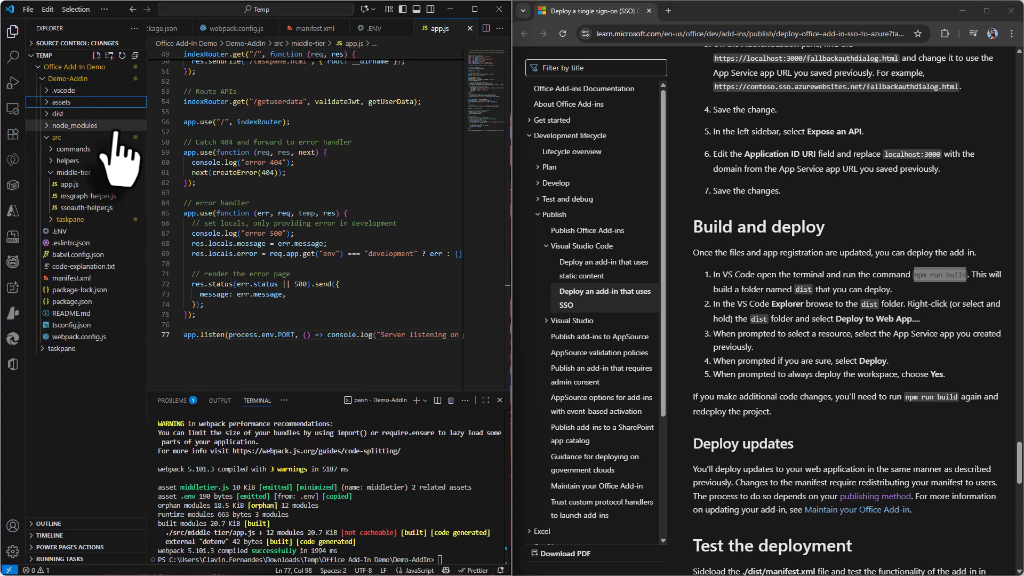
{"action": "right_click", "coordinate": [58, 114]}
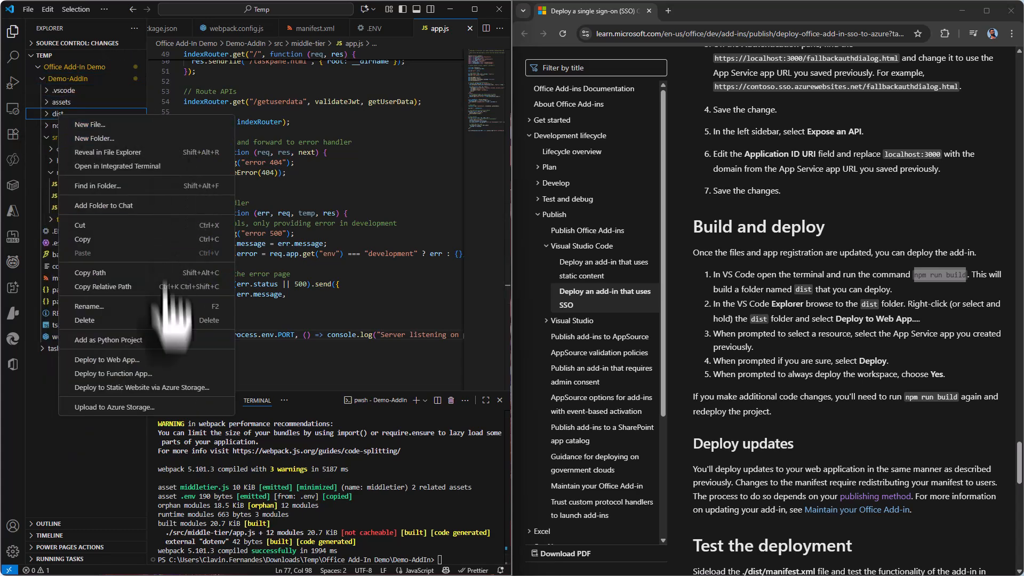
{"action": "left_click", "coordinate": [176, 362]}
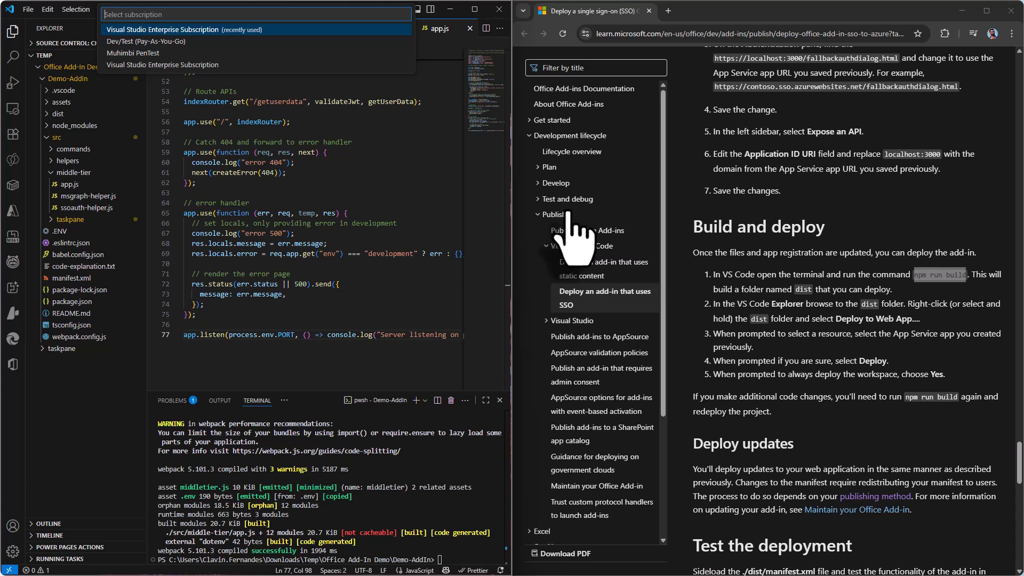
{"action": "left_click", "coordinate": [216, 66]}
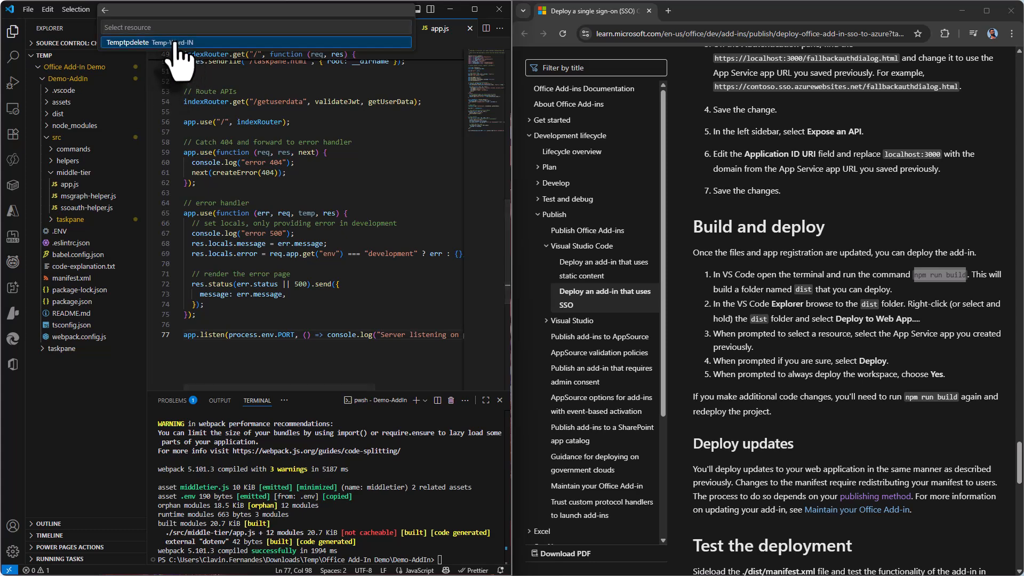
{"action": "left_click", "coordinate": [170, 41]}
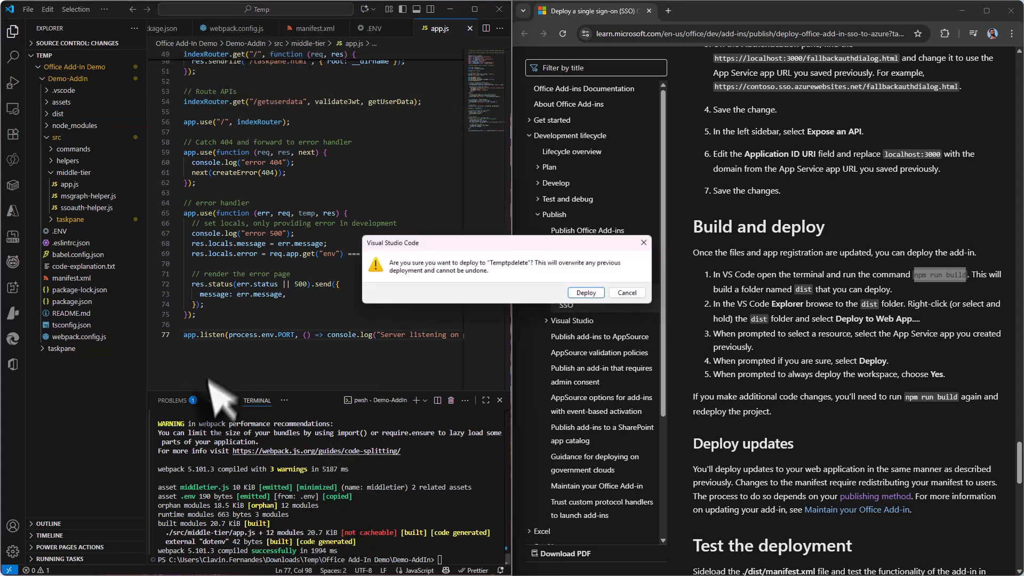
{"action": "left_click", "coordinate": [589, 294]}
{"action": "scroll", "coordinate": [821, 434], "scroll_direction": "down", "scroll_amount": 4}
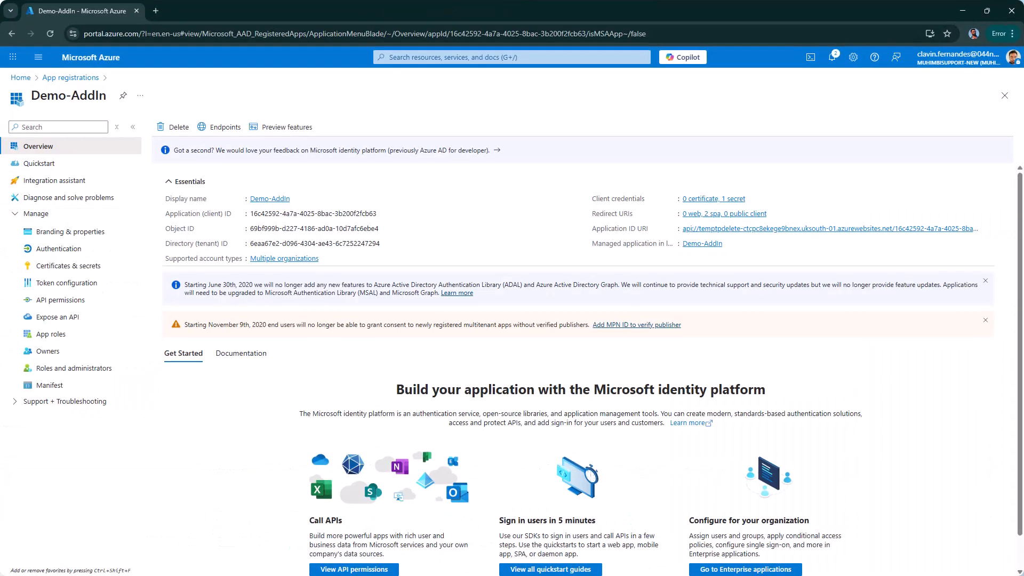
Step: Open the Webinar ESPC SharePoint site in a new browser tab and create a Word document in its Documents library
{"action": "left_click", "coordinate": [155, 11]}
{"action": "type", "text": "sha"}
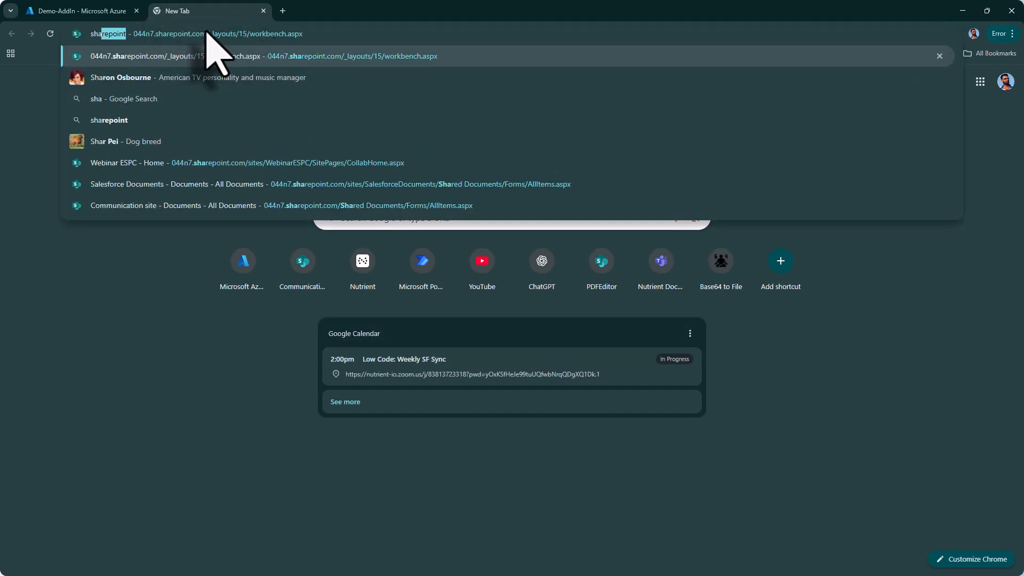
{"action": "key", "text": "Return"}
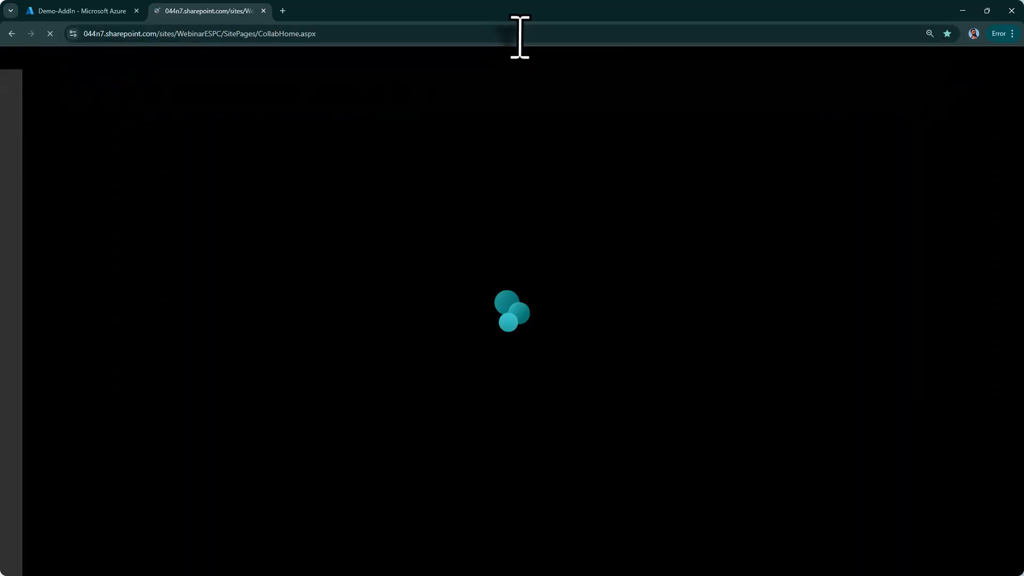
{"action": "left_click", "coordinate": [47, 164]}
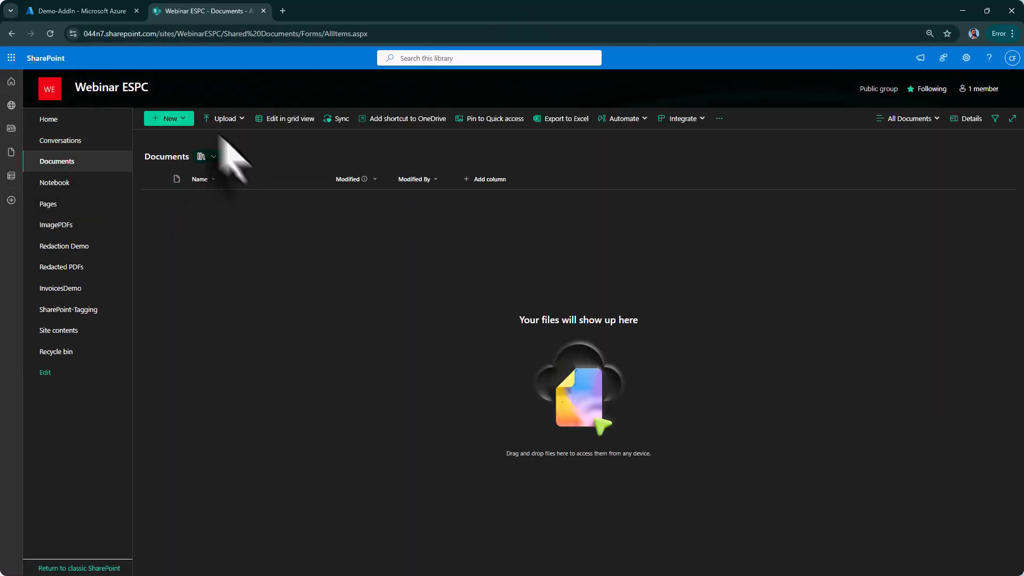
{"action": "left_click", "coordinate": [180, 119]}
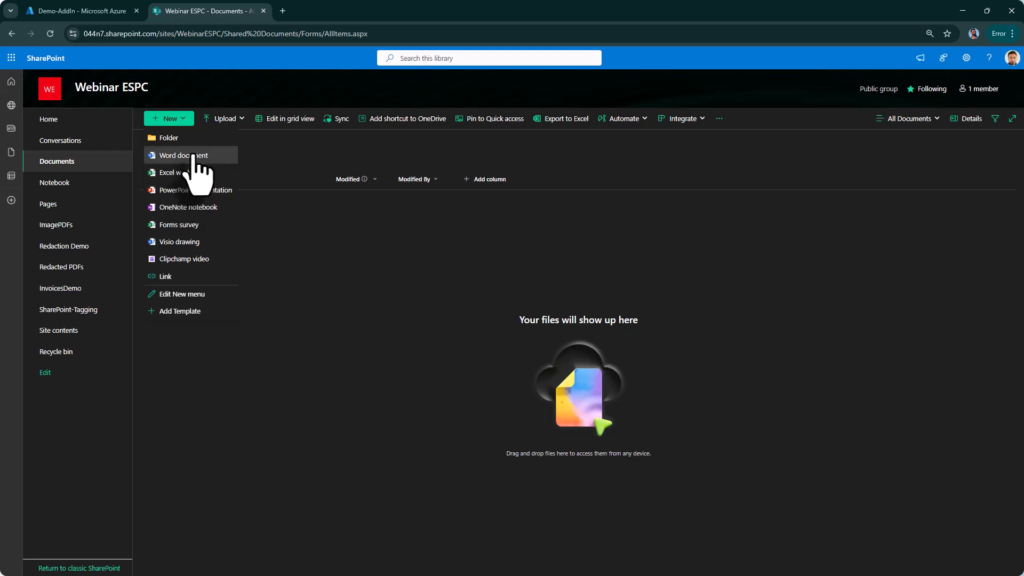
{"action": "left_click", "coordinate": [192, 156]}
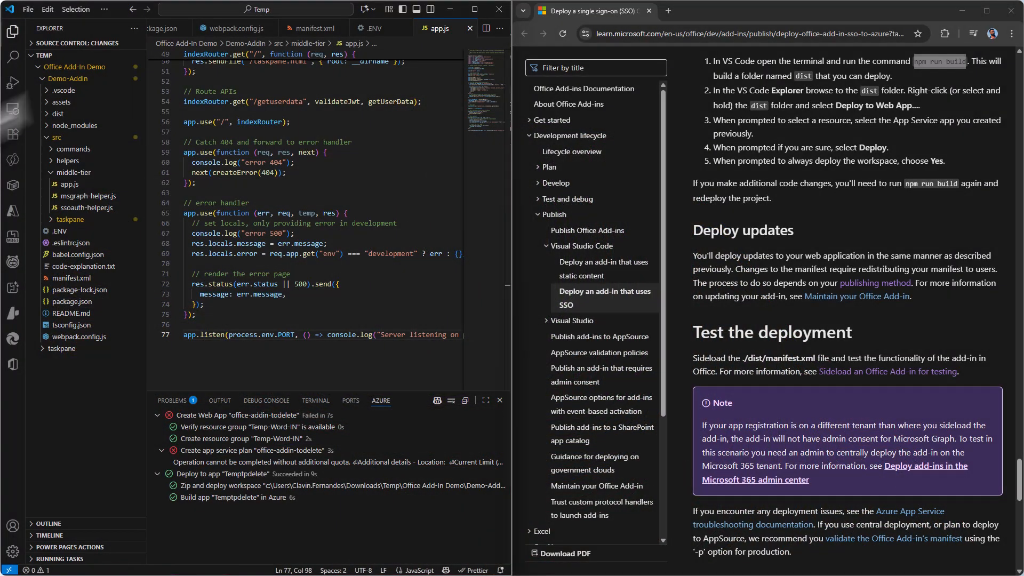
Step: Switch to VS Code and open manifest.xml from Demo-AddIn's dist folder
{"action": "left_click", "coordinate": [53, 113]}
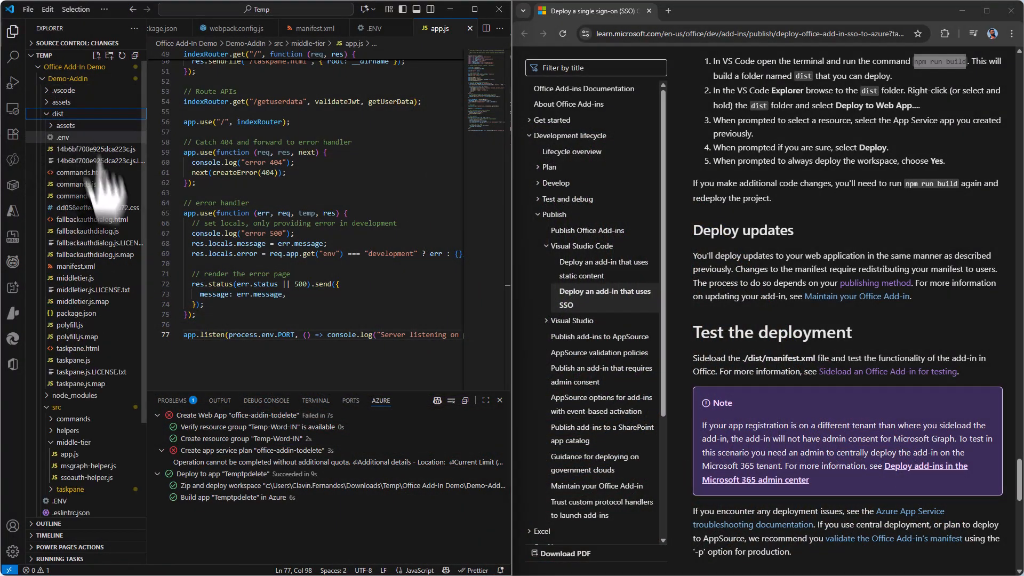
{"action": "left_click", "coordinate": [92, 266]}
{"action": "right_click", "coordinate": [91, 267]}
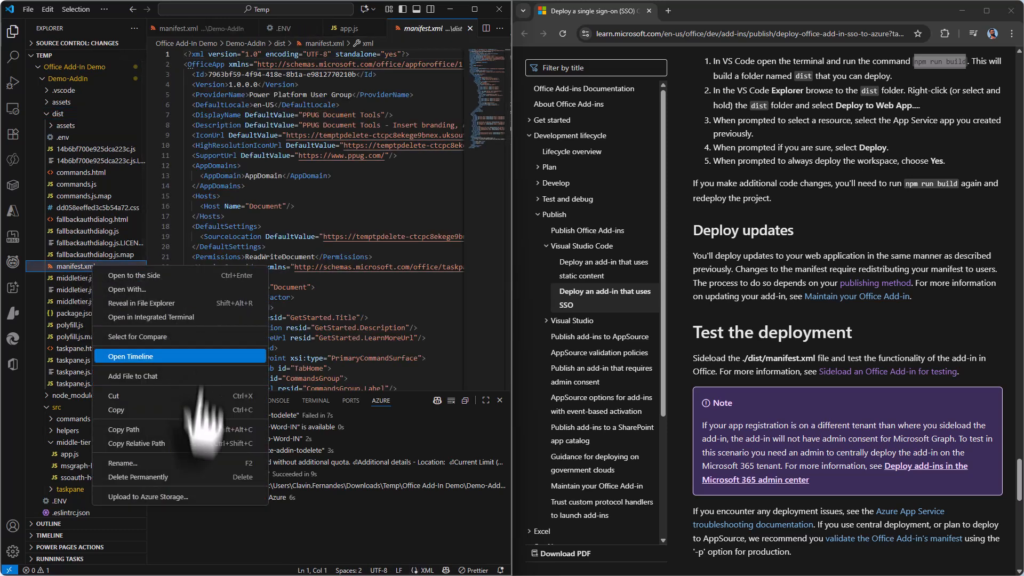
Step: Switch to the new Word document and start uploading a custom add-in, opening the file browser for its manifest
{"action": "left_click", "coordinate": [450, 9]}
{"action": "left_click", "coordinate": [262, 256]}
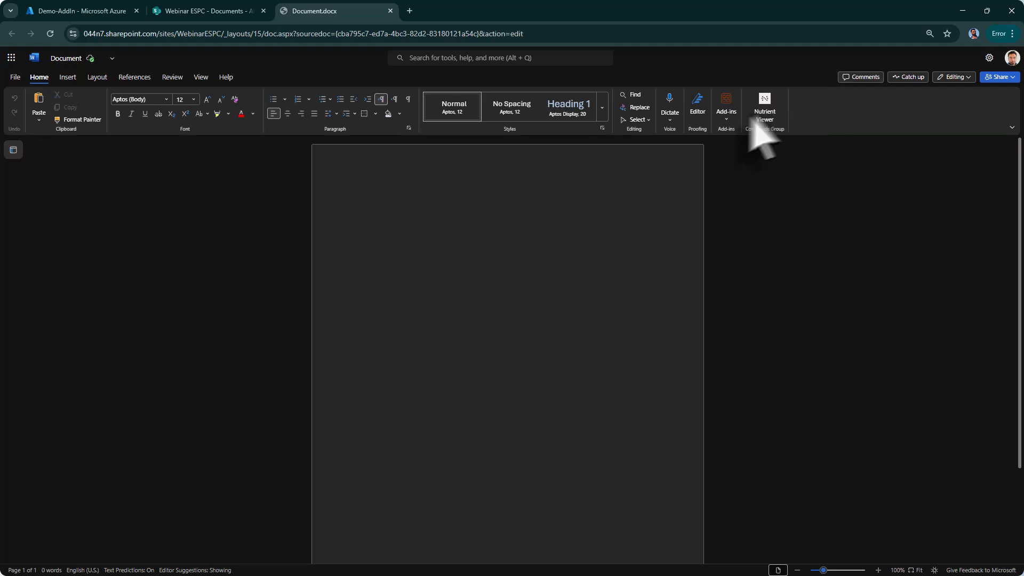
{"action": "left_click", "coordinate": [726, 112]}
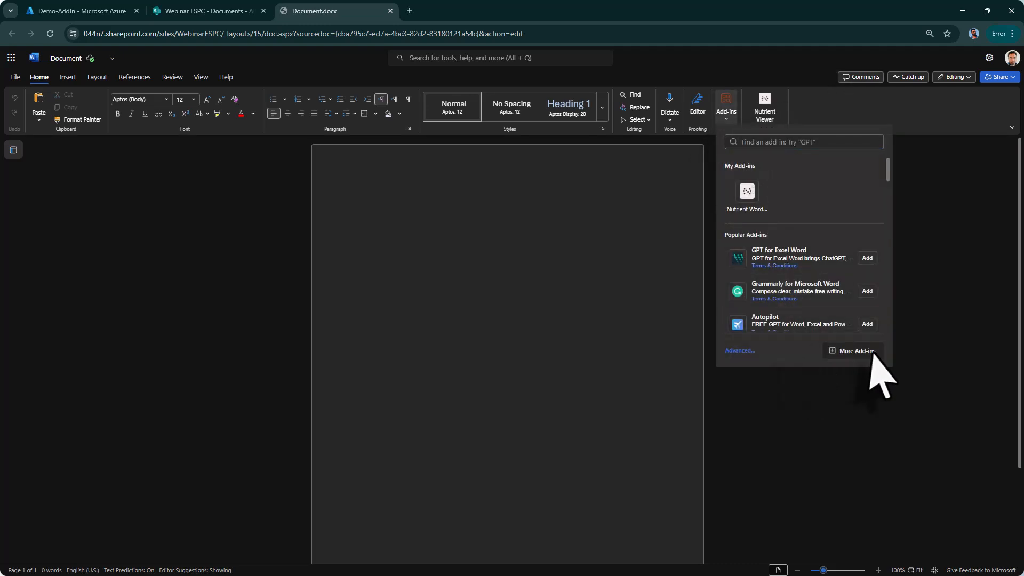
{"action": "left_click", "coordinate": [739, 349]}
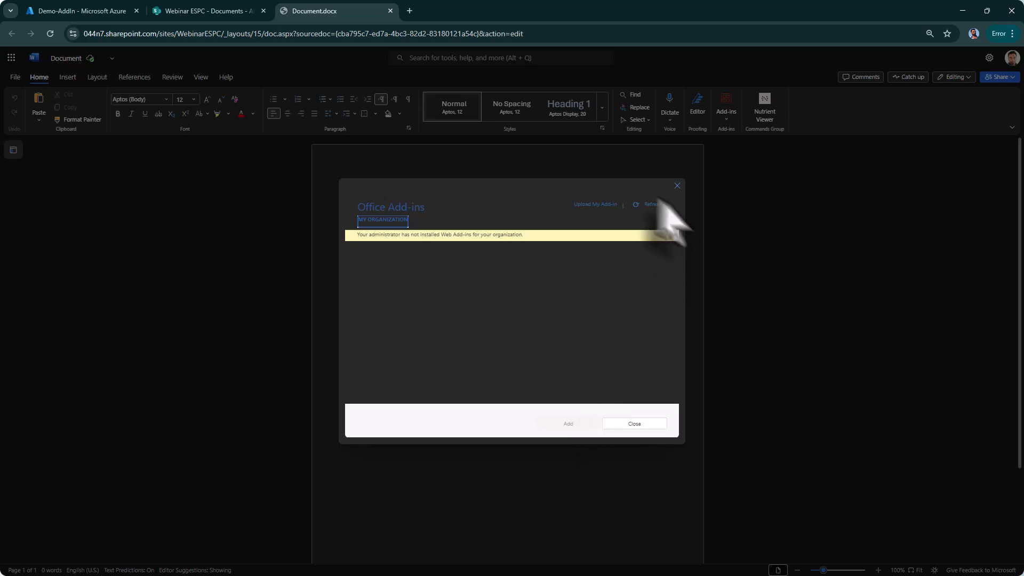
{"action": "left_click", "coordinate": [596, 204]}
{"action": "left_click", "coordinate": [579, 335]}
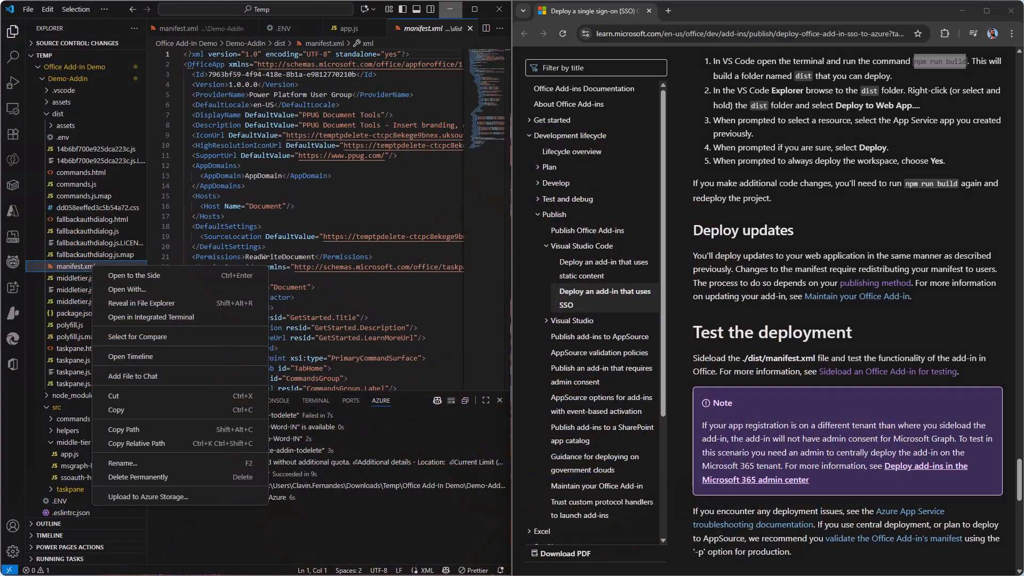
Step: Reveal the dist folder's manifest.xml in File Explorer from VS Code and copy its full path
{"action": "left_click", "coordinate": [105, 266]}
{"action": "right_click", "coordinate": [102, 268]}
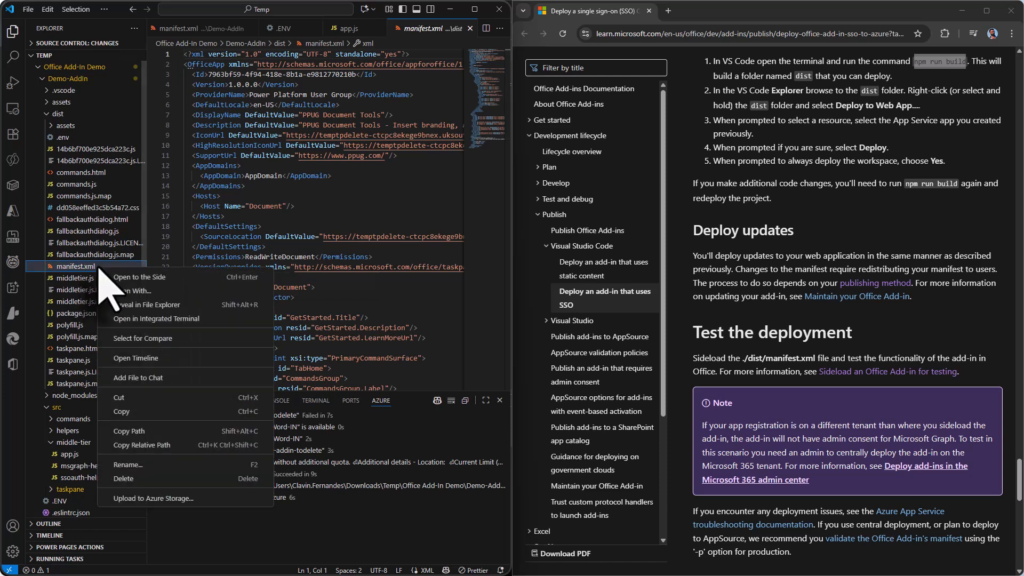
{"action": "left_click", "coordinate": [155, 304]}
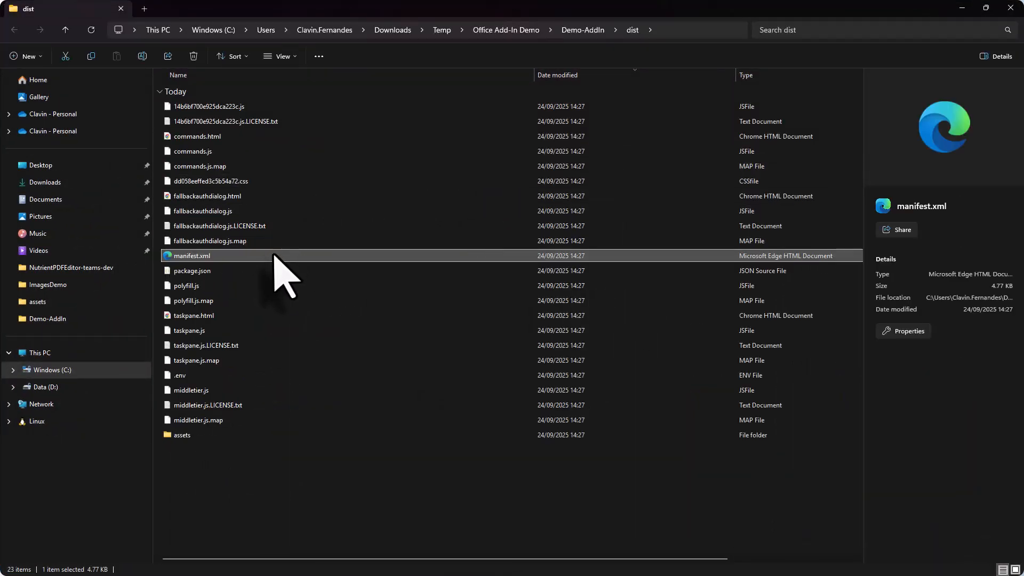
{"action": "right_click", "coordinate": [273, 256]}
{"action": "left_click", "coordinate": [341, 380]}
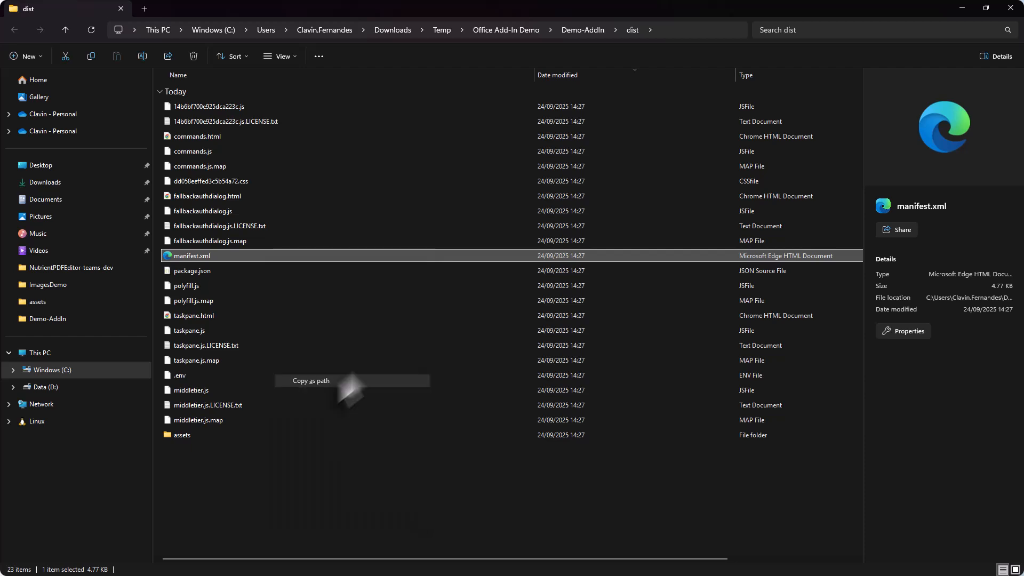
{"action": "left_click", "coordinate": [986, 7]}
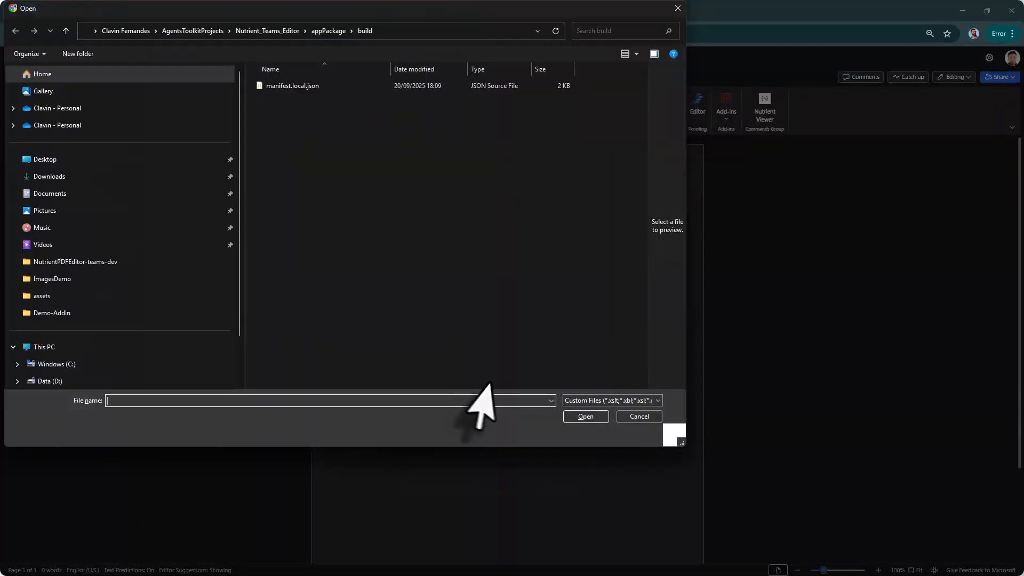
Step: Upload manifest.xml from its copied path as the add-in manifest, and open PPUG Document Tools in a widened pane
{"action": "type", "text": "\"C:\\Users\\Clavin.Fernandes\\Downloads\\Temp\\Office Add-In Demo\\Demo-AddIn\\dist\\manifest.xml\""}
{"action": "left_click", "coordinate": [585, 416]}
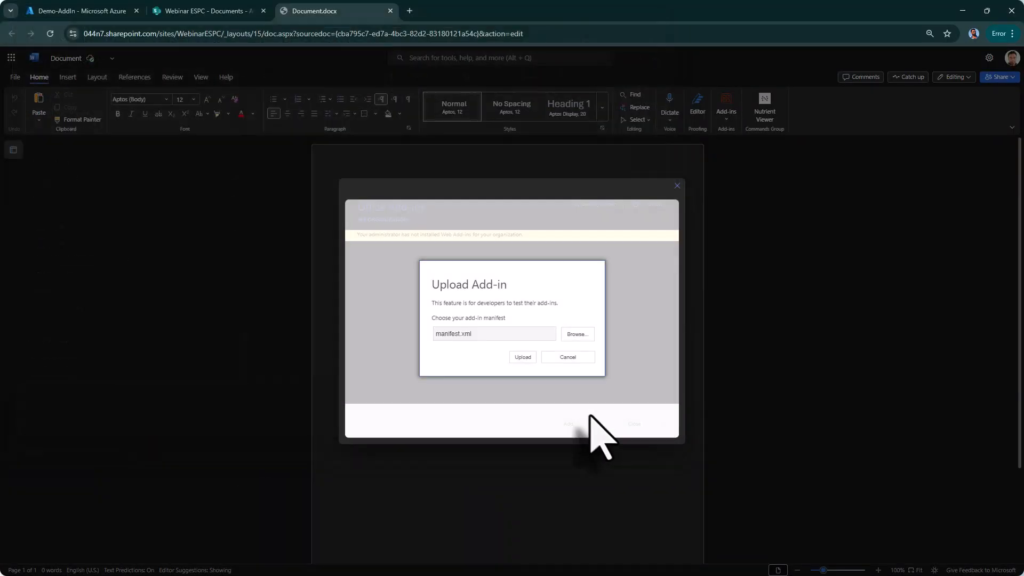
{"action": "left_click", "coordinate": [523, 359]}
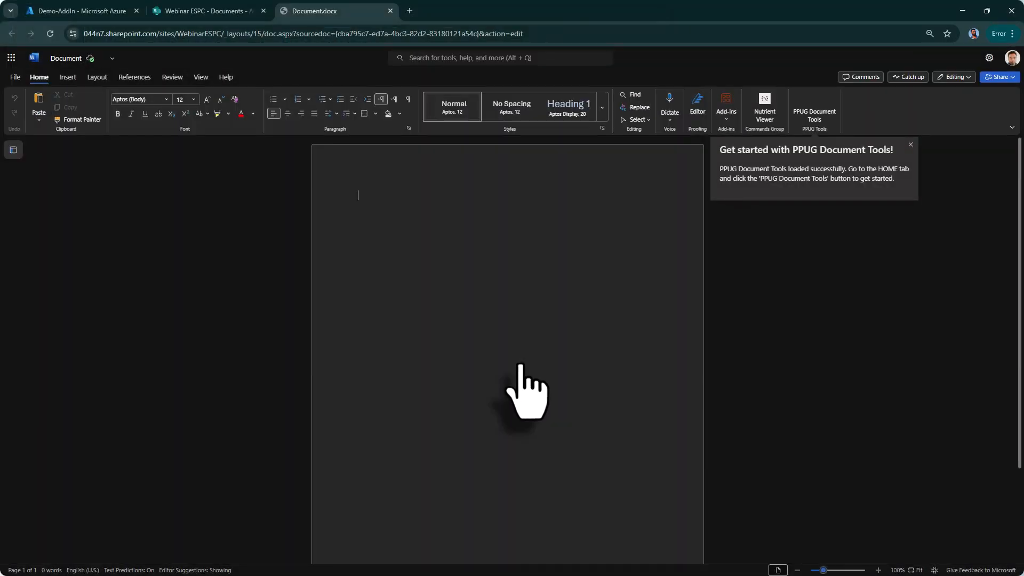
{"action": "left_click", "coordinate": [816, 110]}
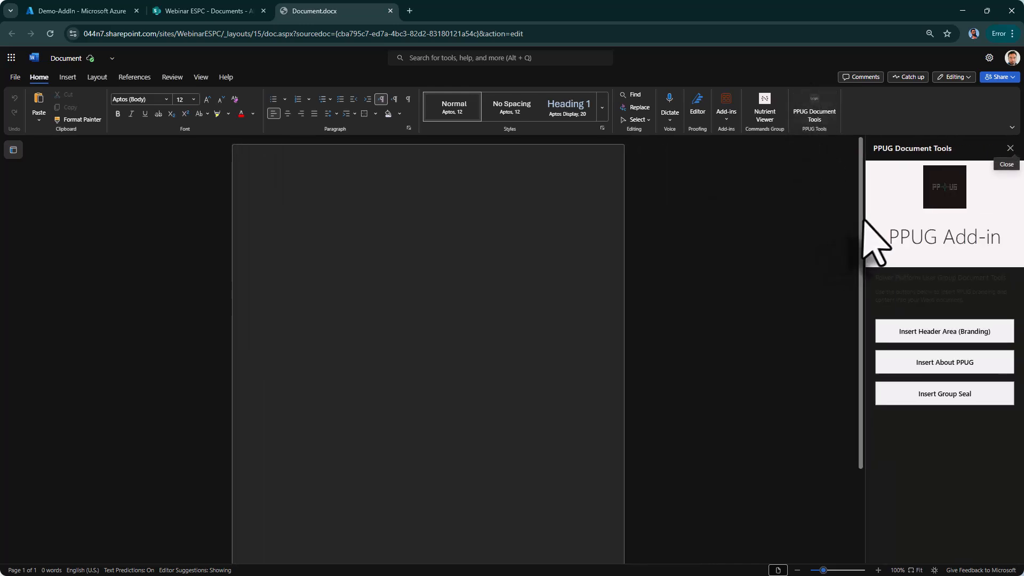
{"action": "left_click_drag", "start_coordinate": [864, 222], "coordinate": [698, 234]}
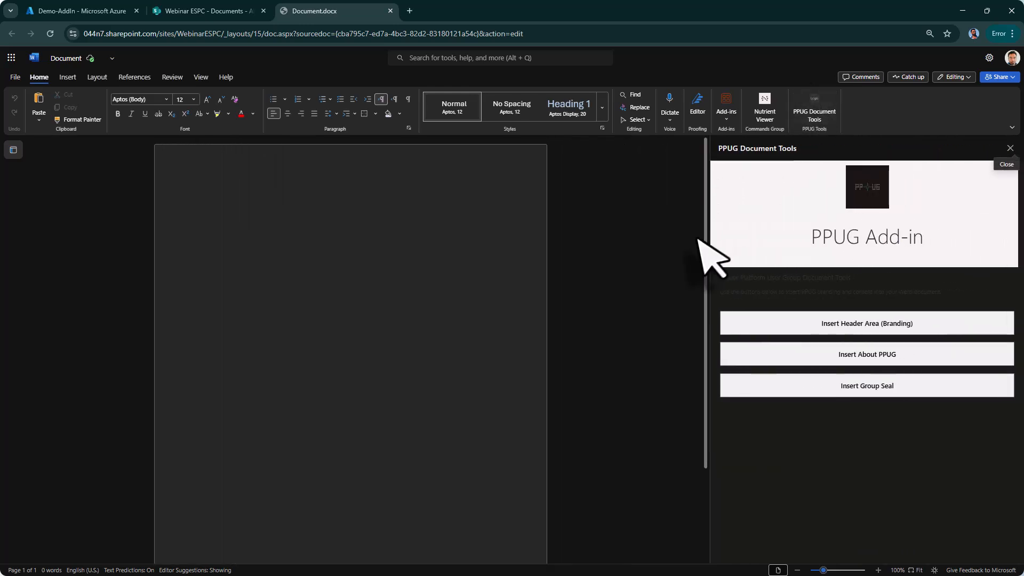
Step: Insert the PPUG branding header area into the blank document with the add-in
{"action": "left_click", "coordinate": [798, 334]}
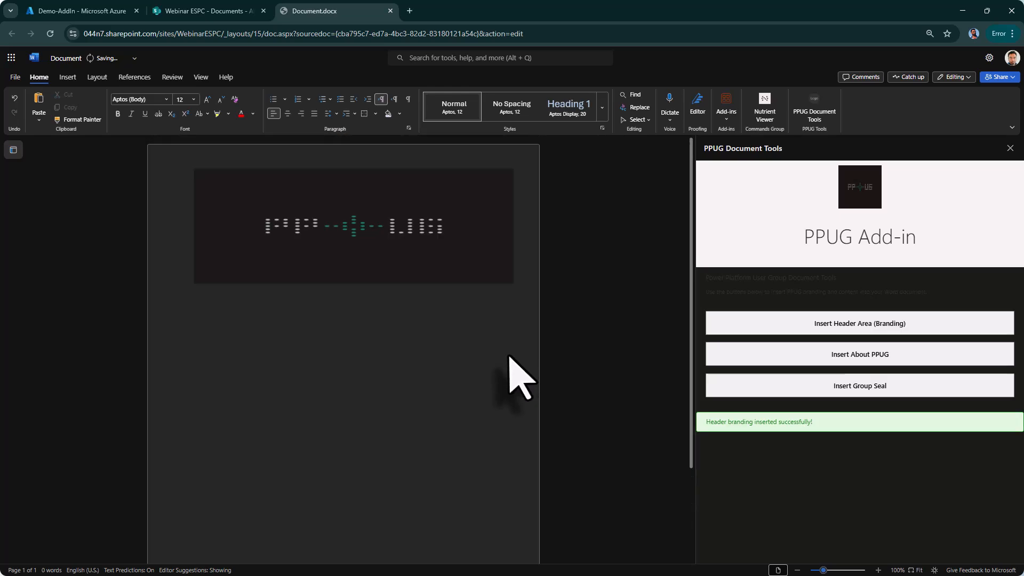
Step: Inspect the add-in pane's HTML in widened developer tools to check the iframe's hosting URL, and close the tools
{"action": "right_click", "coordinate": [931, 184]}
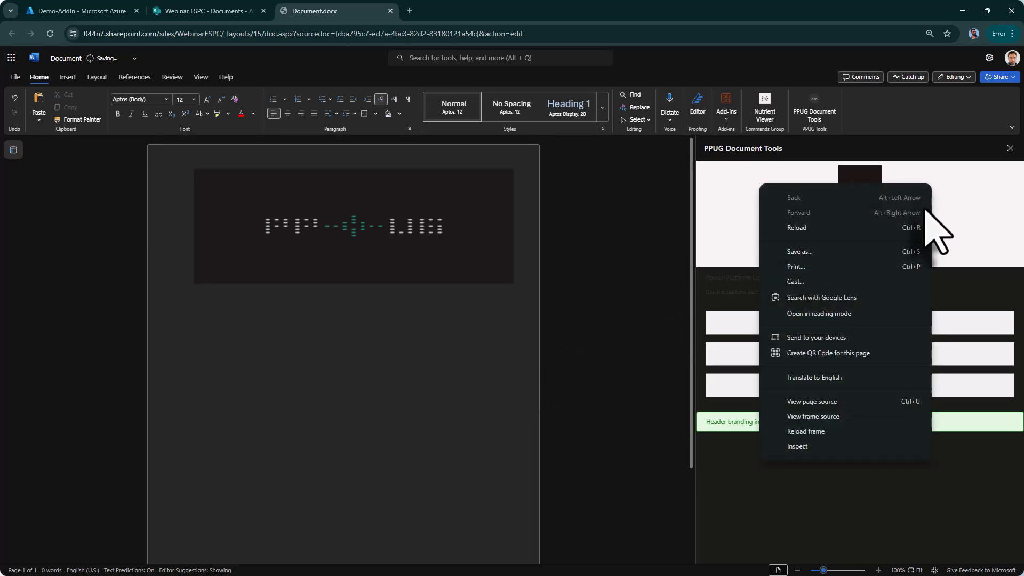
{"action": "left_click", "coordinate": [797, 446]}
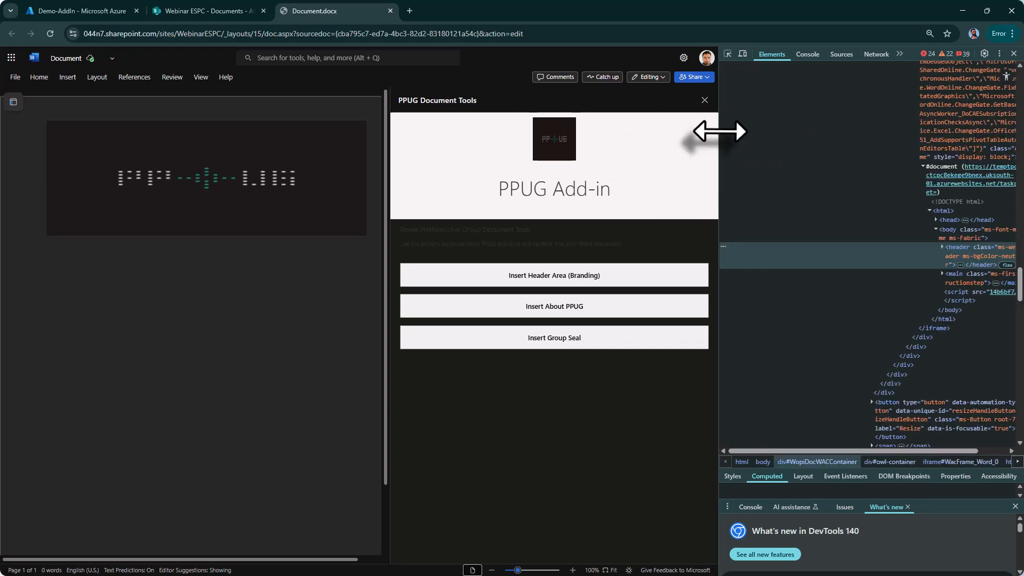
{"action": "left_click_drag", "start_coordinate": [717, 135], "coordinate": [405, 176]}
{"action": "scroll", "coordinate": [686, 274], "scroll_direction": "up", "scroll_amount": 4}
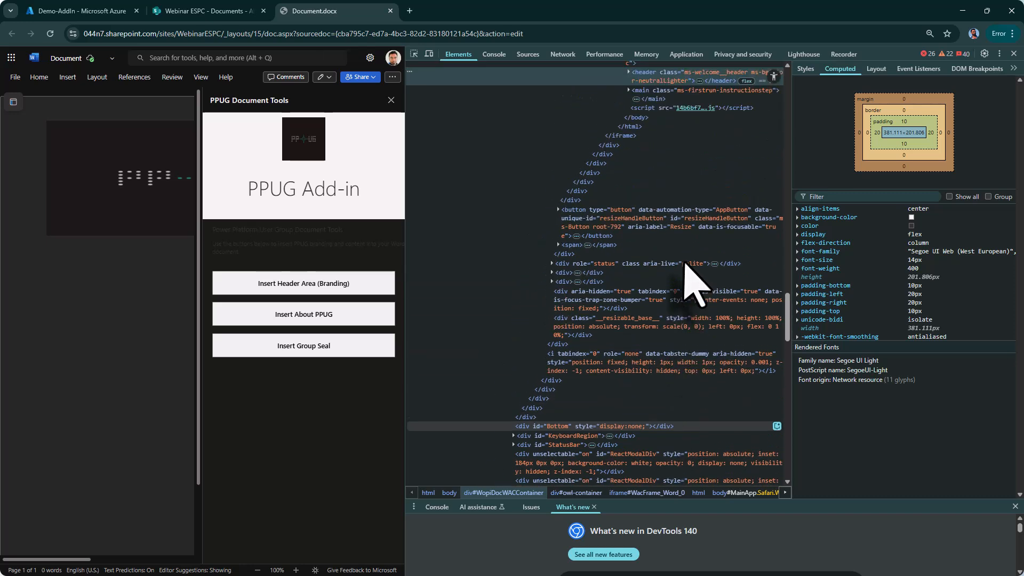
{"action": "scroll", "coordinate": [686, 263], "scroll_direction": "up", "scroll_amount": 3}
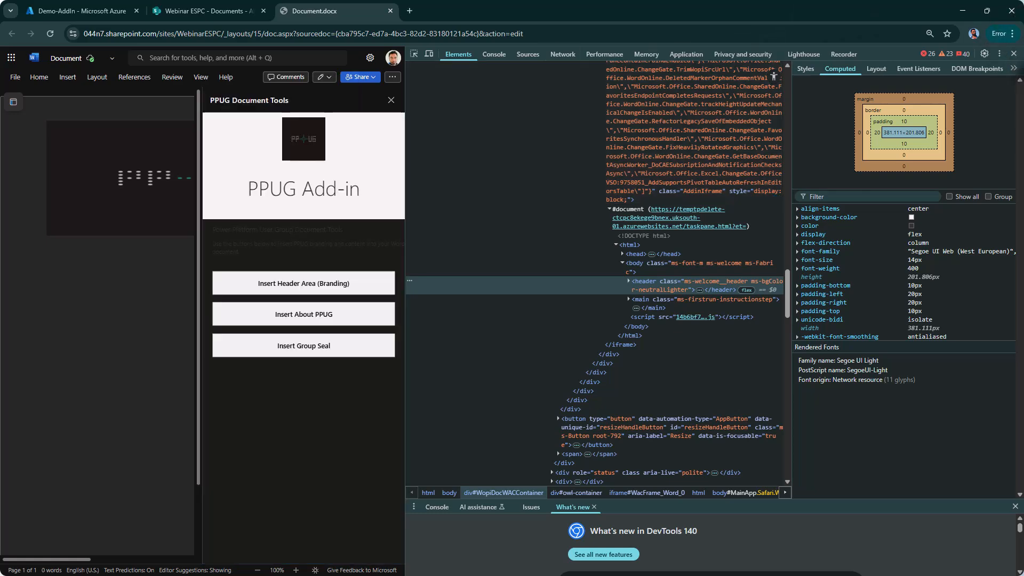
{"action": "left_click", "coordinate": [1014, 54]}
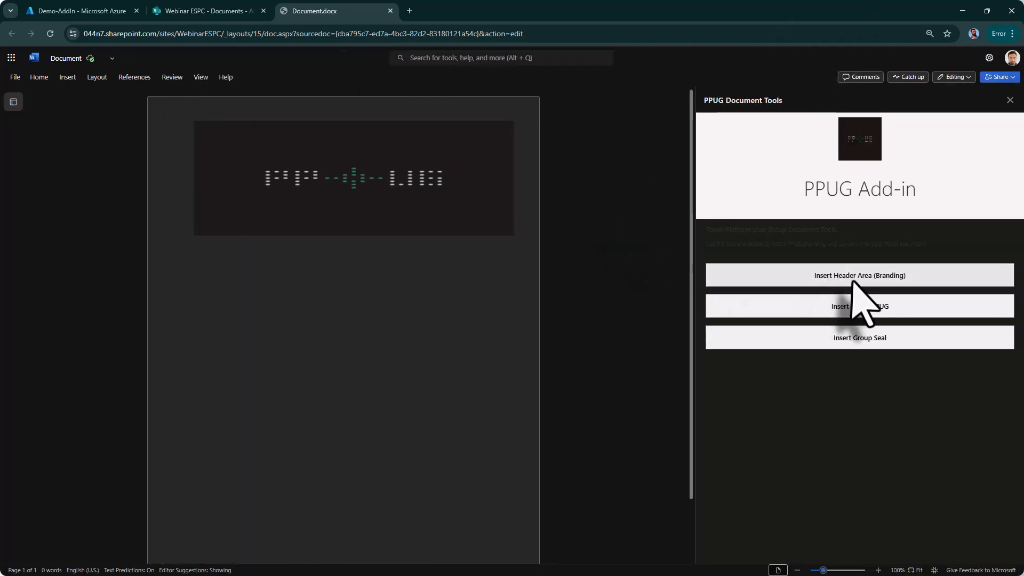
Step: Insert the About PPUG section on the line below the header image with the add-in
{"action": "left_click", "coordinate": [250, 303]}
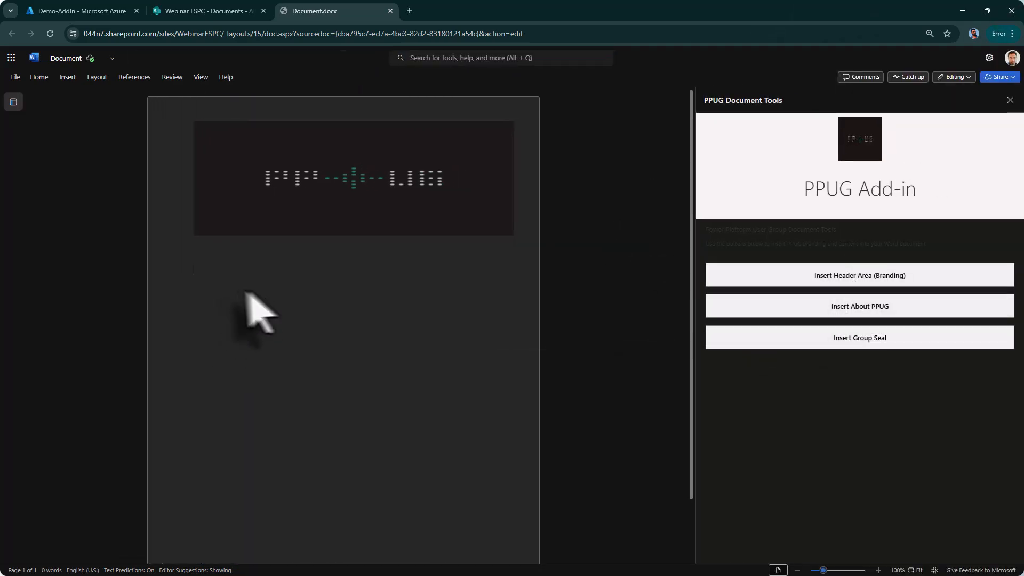
{"action": "left_click", "coordinate": [860, 309]}
{"action": "scroll", "coordinate": [453, 480], "scroll_direction": "down", "scroll_amount": 2}
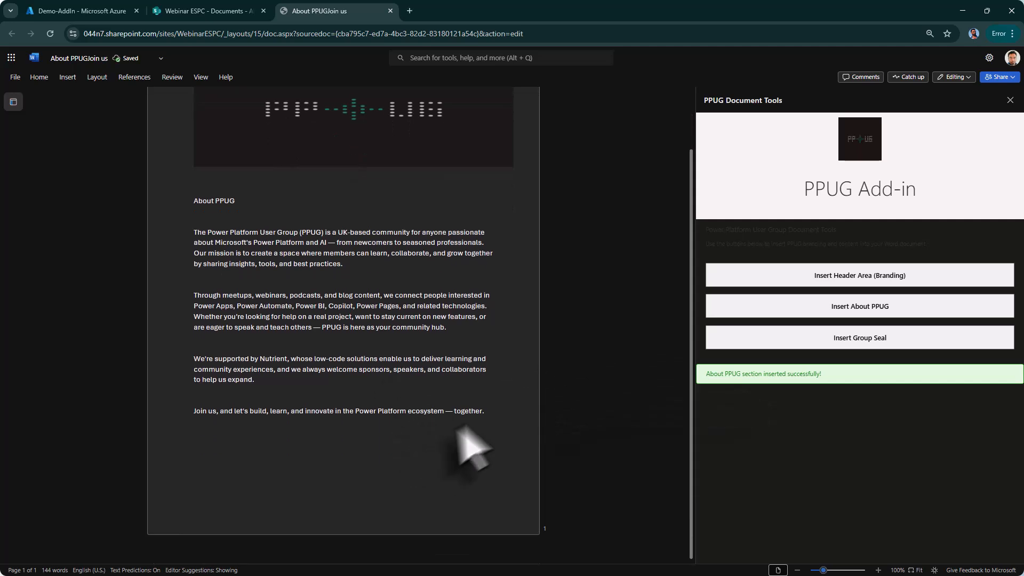
Step: Remove the blank lines before the "We're supported by Nutrient" and "Through meetups" paragraphs of the About PPUG text
{"action": "left_click", "coordinate": [495, 415]}
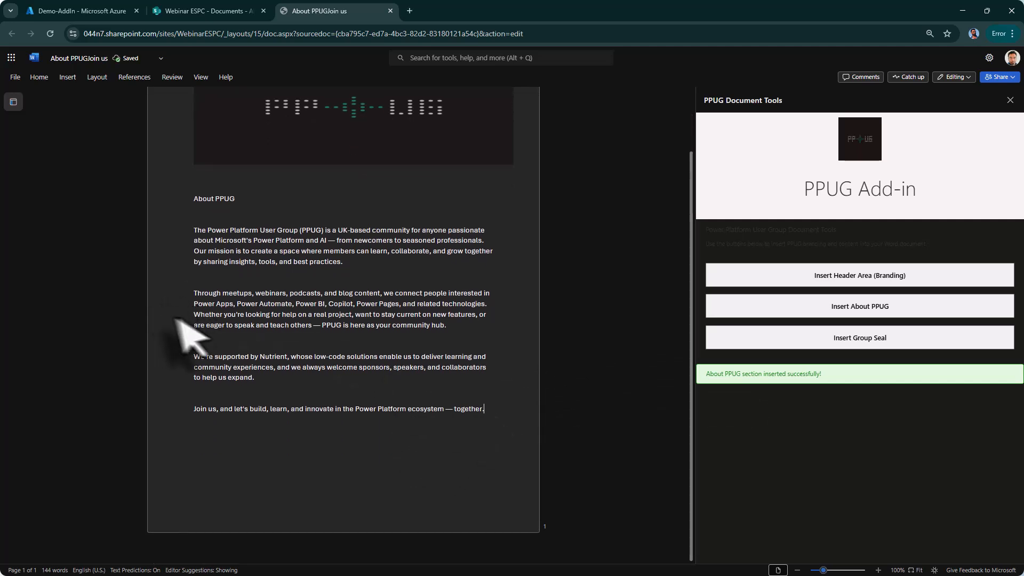
{"action": "left_click", "coordinate": [203, 341]}
{"action": "key", "text": "BackSpace"}
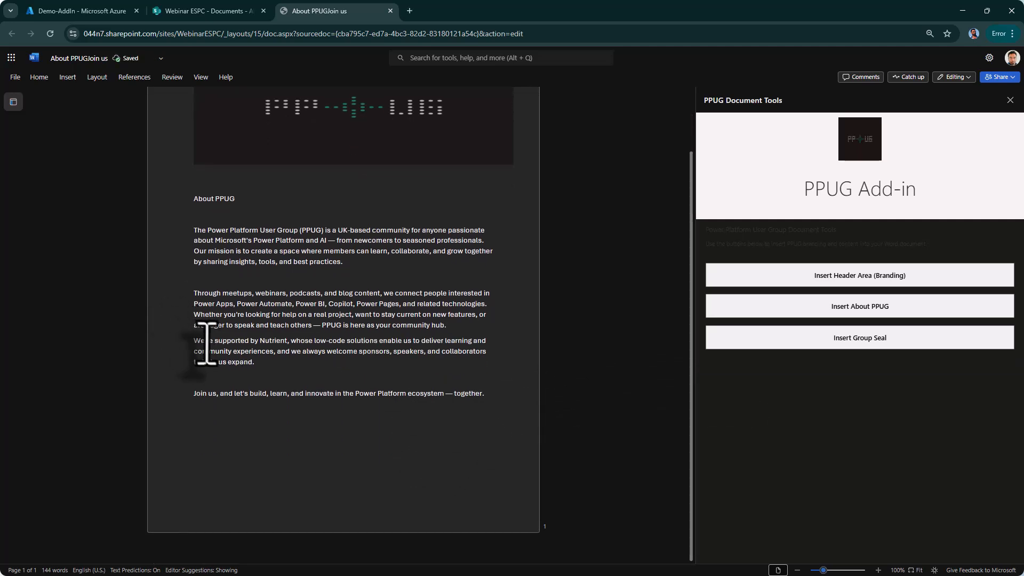
{"action": "left_click", "coordinate": [208, 279]}
{"action": "key", "text": "BackSpace"}
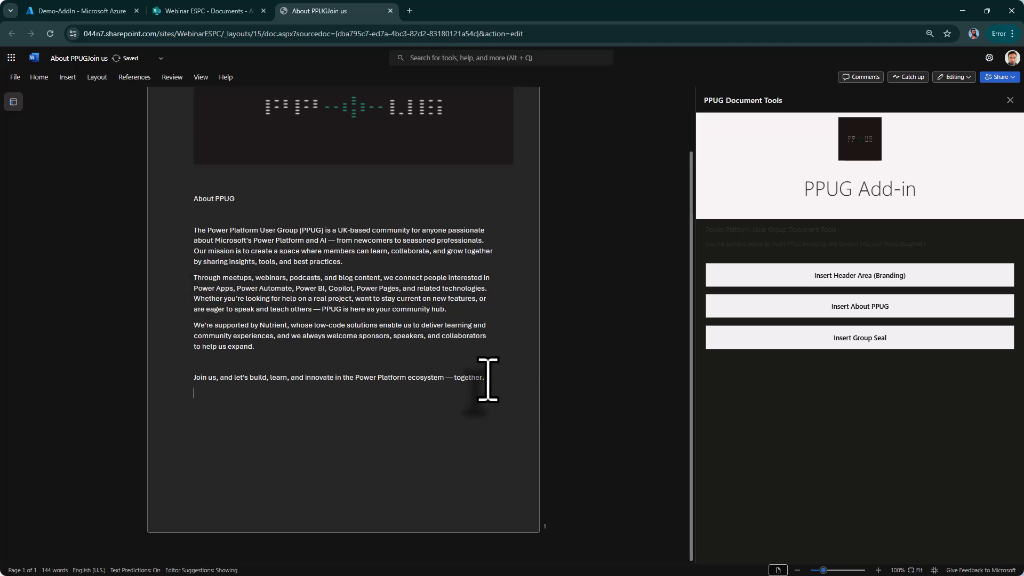
Step: Insert the group seal below the closing "Join us" paragraph with the add-in and check its placement in the document
{"action": "left_click", "coordinate": [907, 343]}
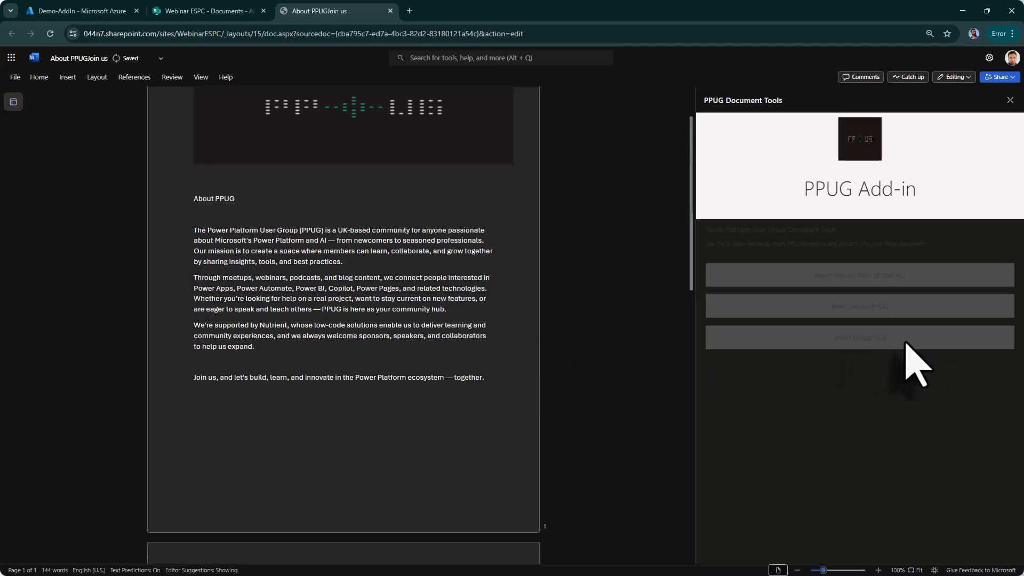
{"action": "scroll", "coordinate": [349, 378], "scroll_direction": "down", "scroll_amount": 4}
{"action": "scroll", "coordinate": [328, 276], "scroll_direction": "down", "scroll_amount": 7}
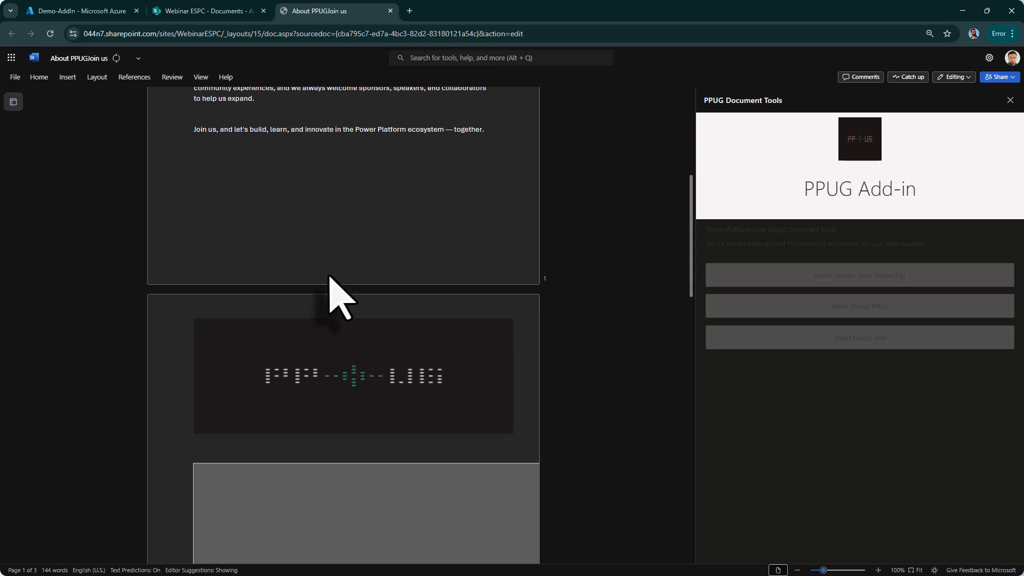